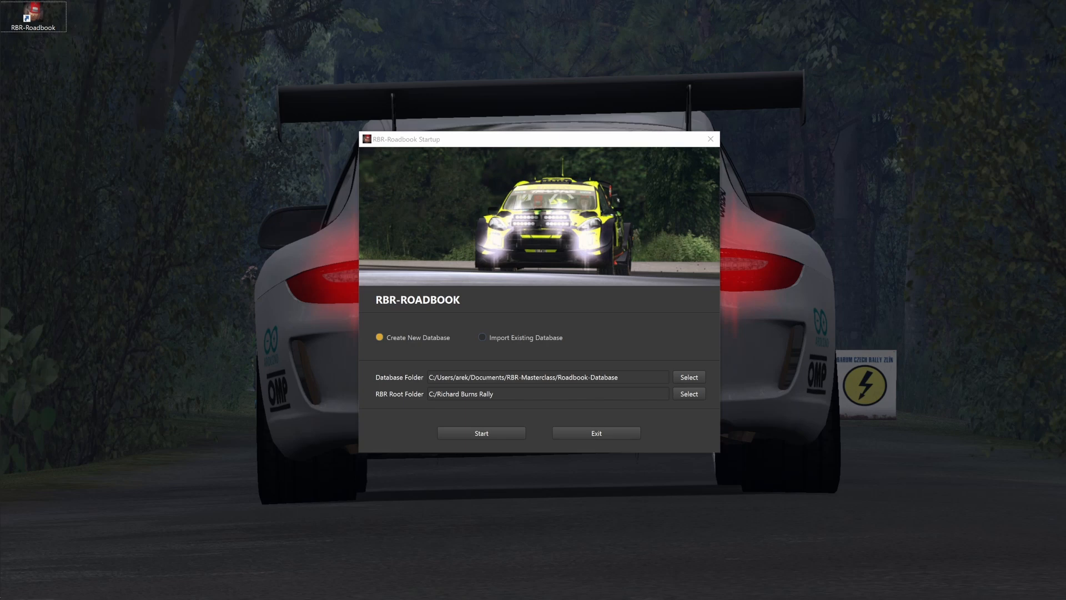
# Step: Start with a new database and show the notes sheet in a wider pane
pyautogui.click(491, 429)
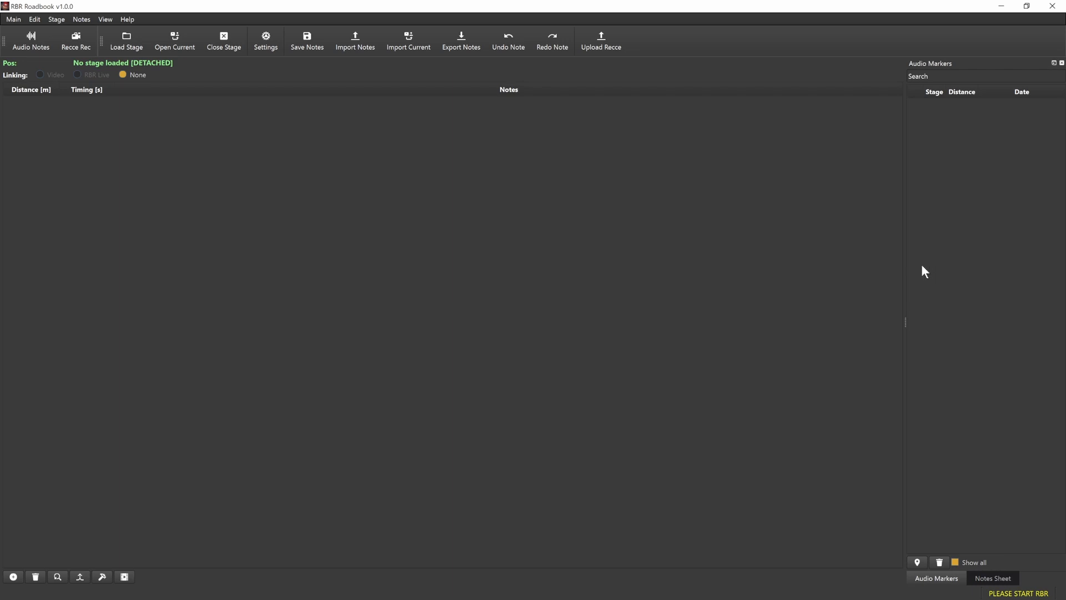
pyautogui.click(993, 579)
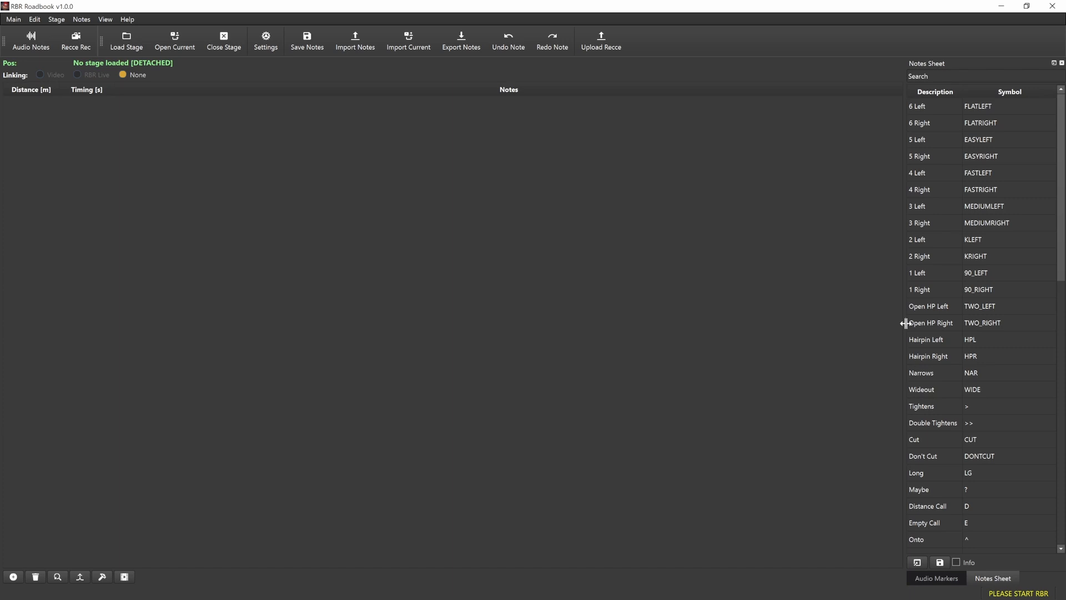
pyautogui.moveTo(905, 322); pyautogui.dragTo(884, 323)
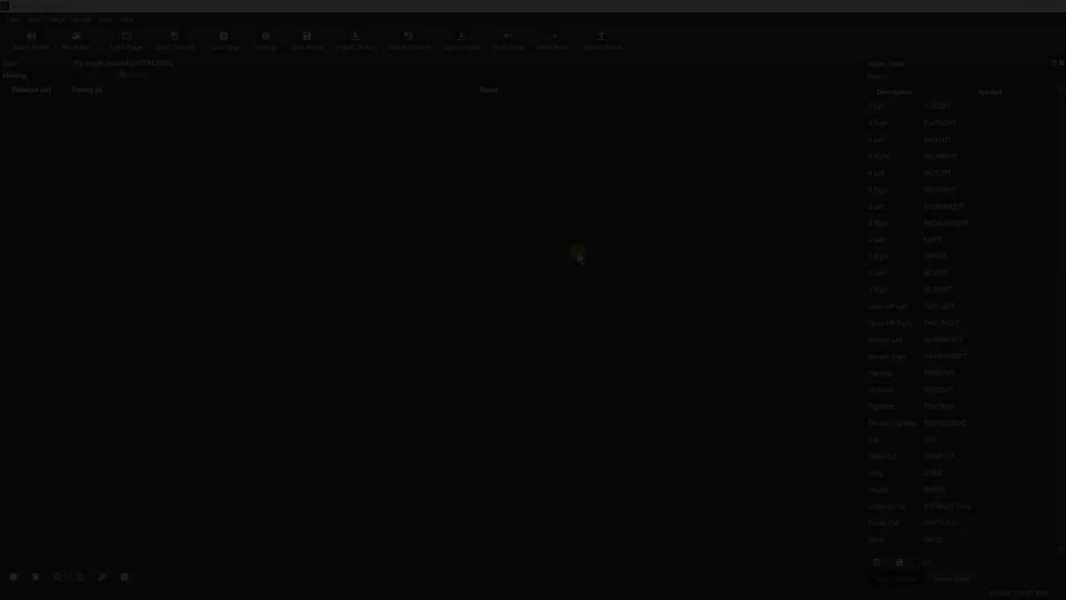
pyautogui.click(577, 251)
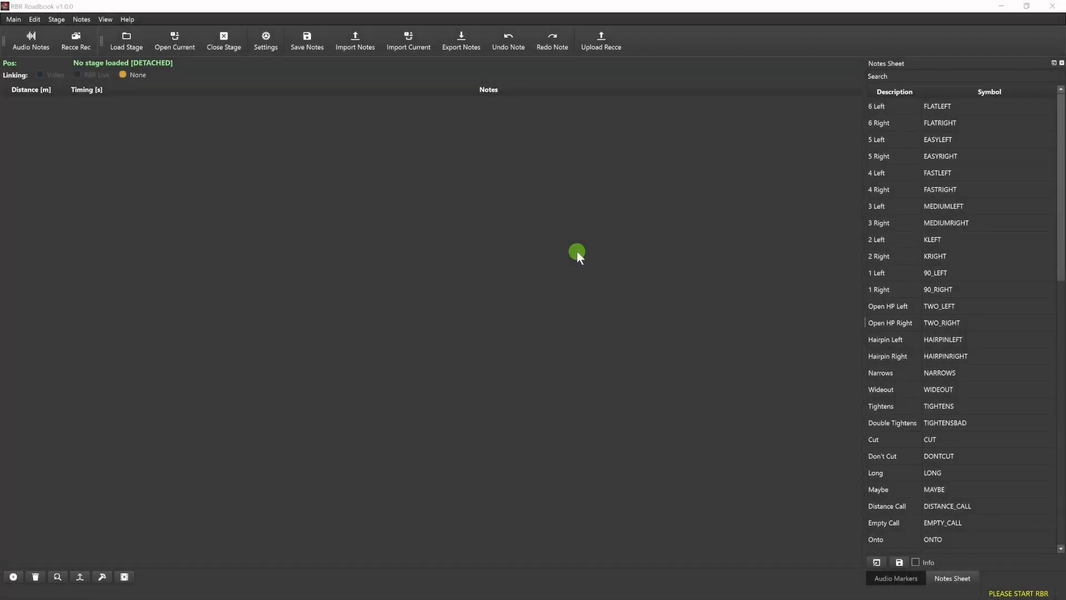
pyautogui.click(920, 58)
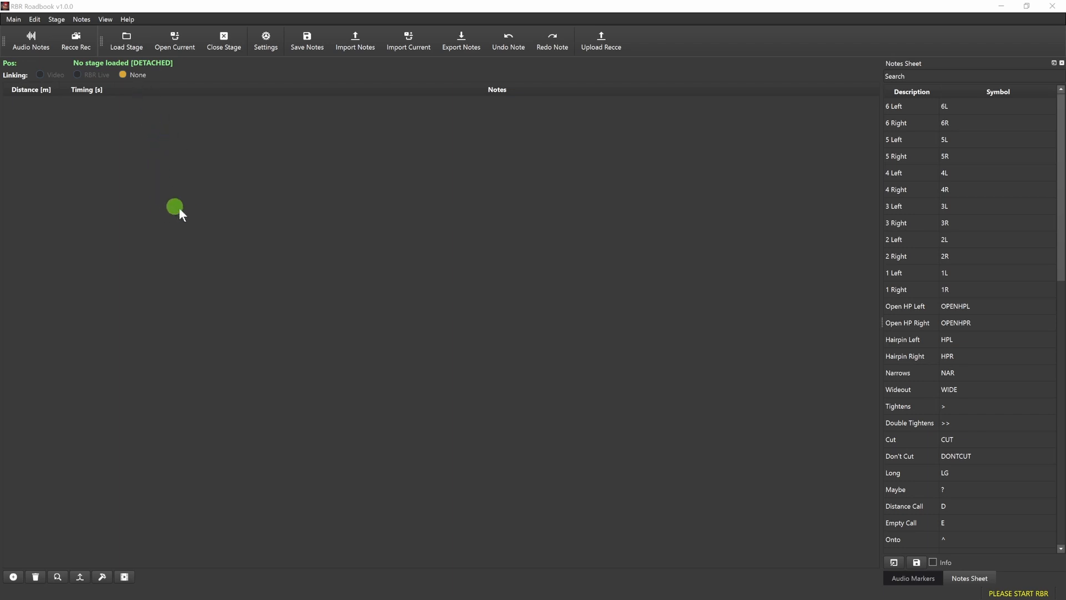
# Step: Search the stage list for "Hra", then download and load the Hradek 1 stage
pyautogui.click(128, 45)
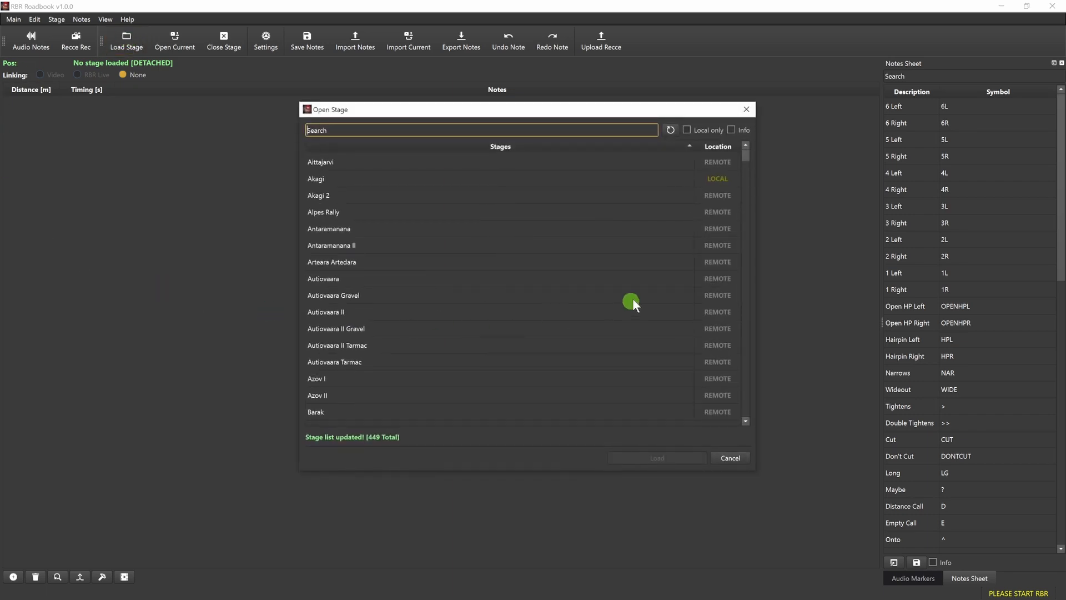
pyautogui.moveTo(747, 152); pyautogui.dragTo(769, 145)
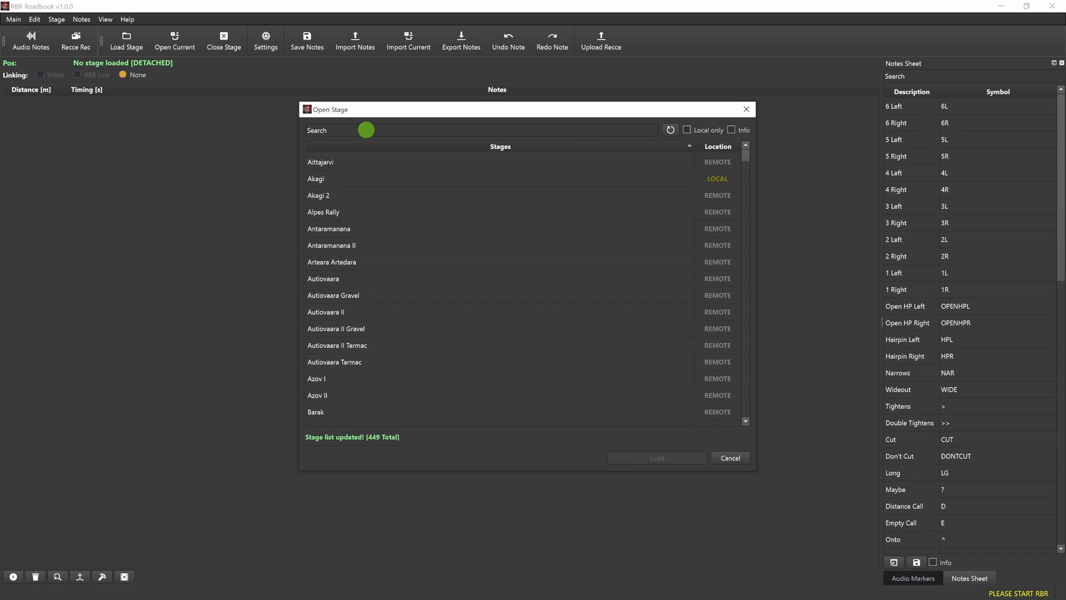
pyautogui.click(365, 130)
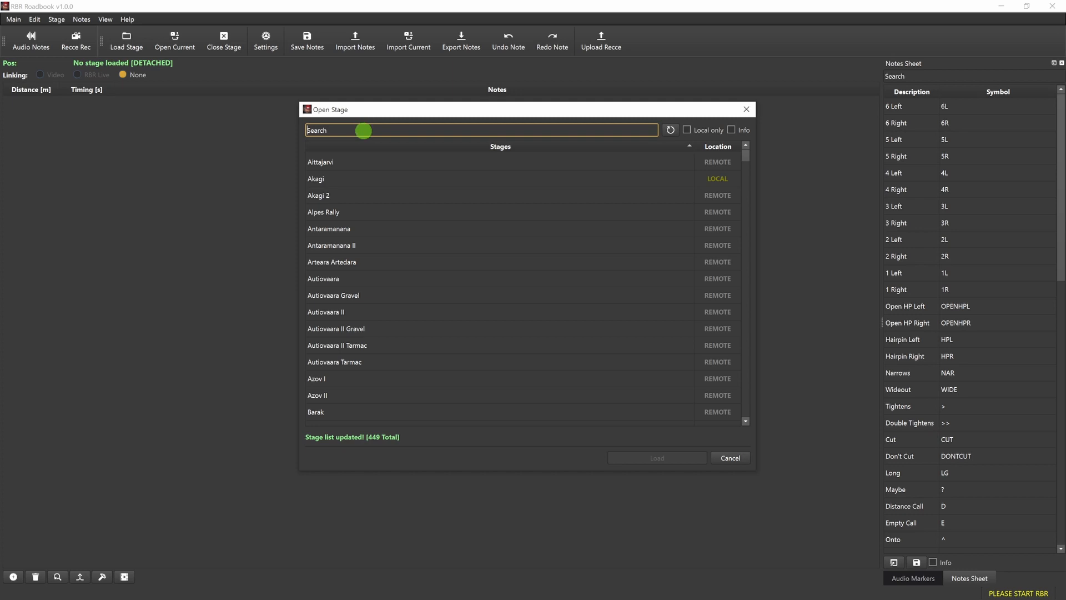
pyautogui.write('Hr')
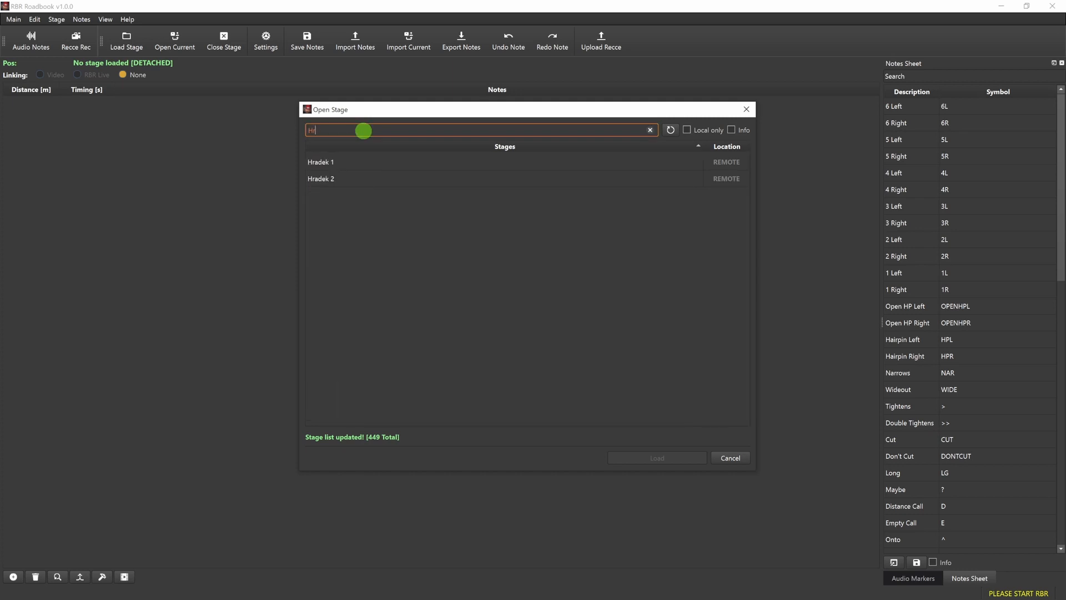
pyautogui.write('a')
pyautogui.click(332, 162)
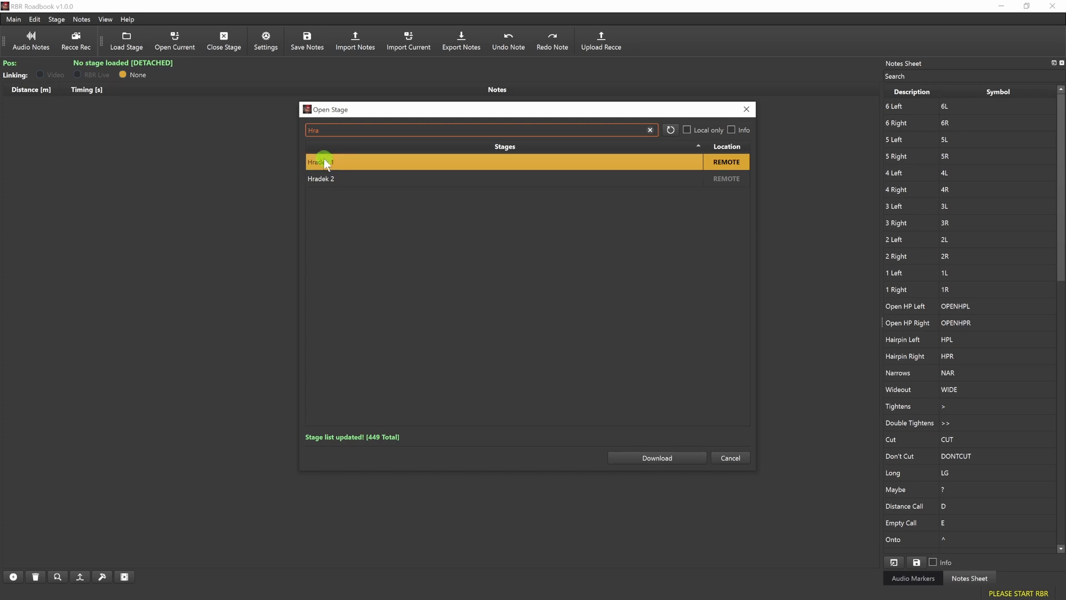
pyautogui.click(652, 458)
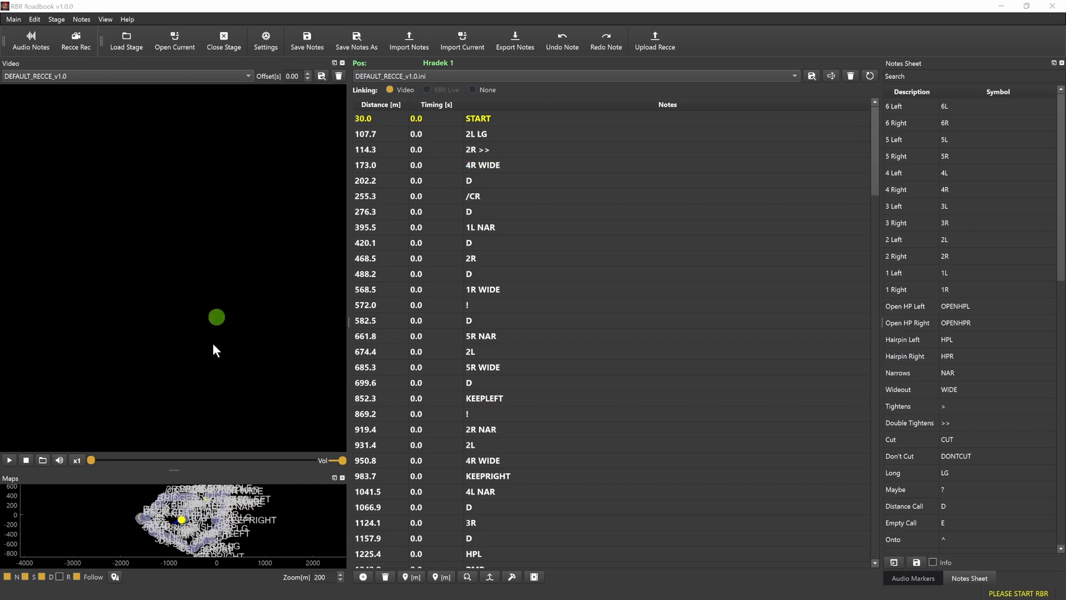
# Step: Enlarge the map pane below the video and play the recce video briefly from the stage start
pyautogui.moveTo(177, 469); pyautogui.dragTo(178, 468)
pyautogui.moveTo(189, 416); pyautogui.dragTo(182, 326)
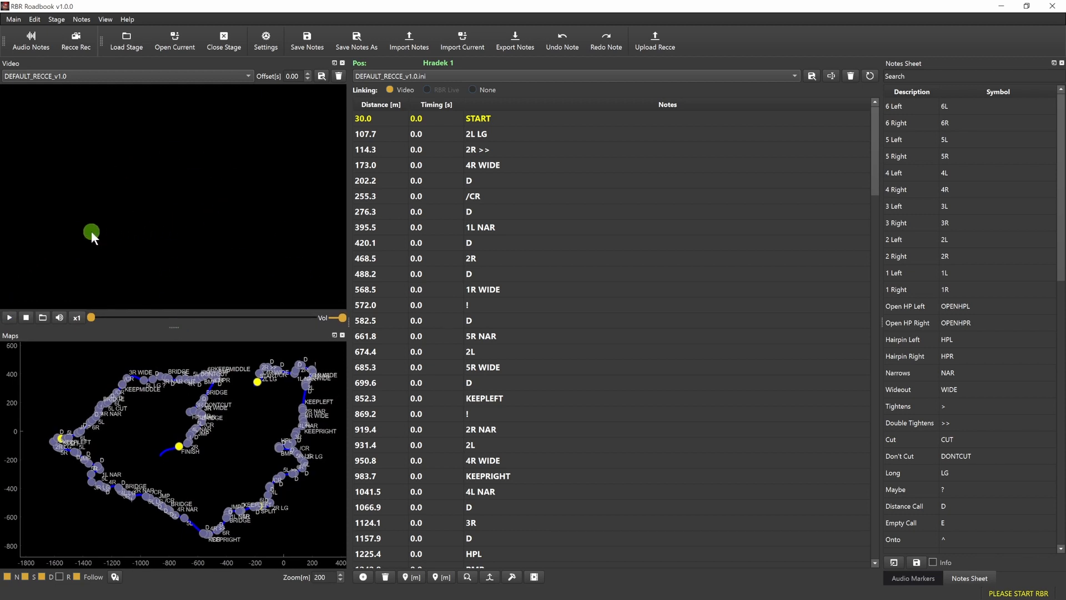
pyautogui.click(9, 318)
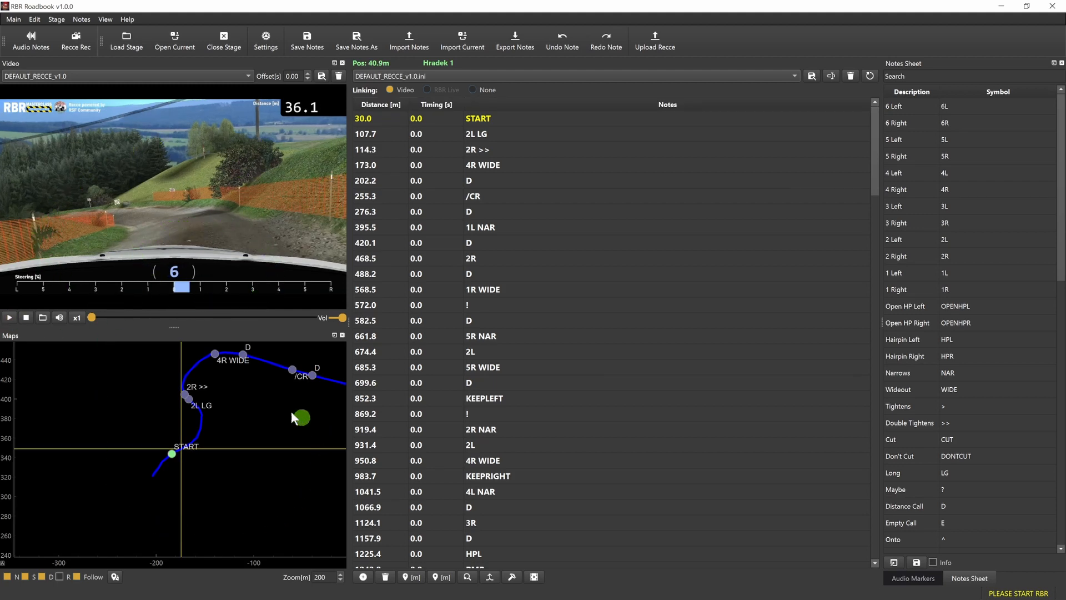
pyautogui.scroll(2, 213, 439)
pyautogui.moveTo(222, 425); pyautogui.dragTo(182, 468)
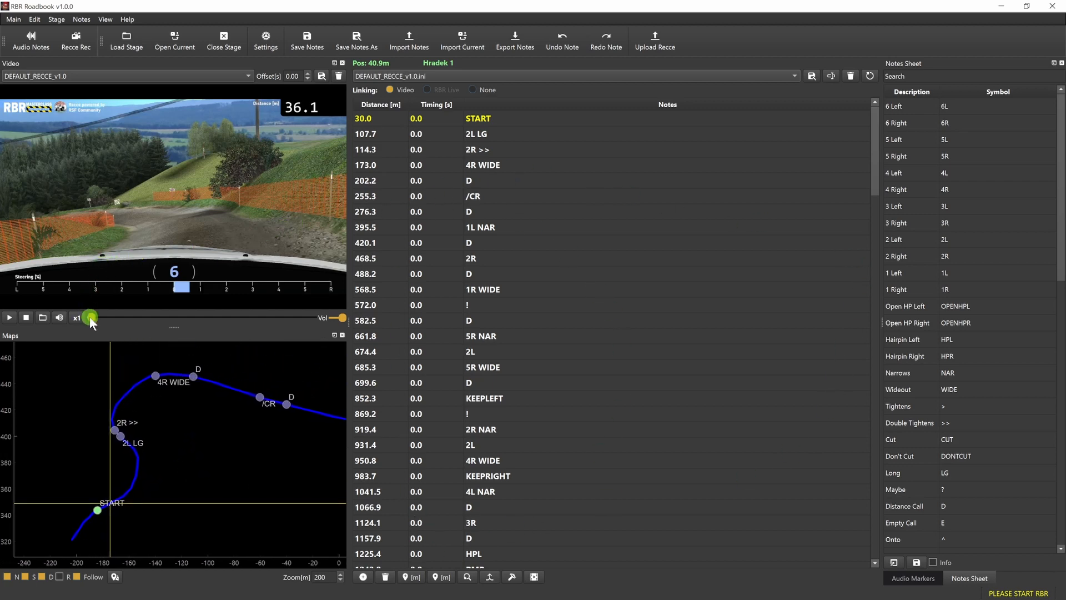
# Step: Move the recce video forward to about 1227 m and inspect the route around that position on the map
pyautogui.moveTo(91, 318); pyautogui.dragTo(138, 323)
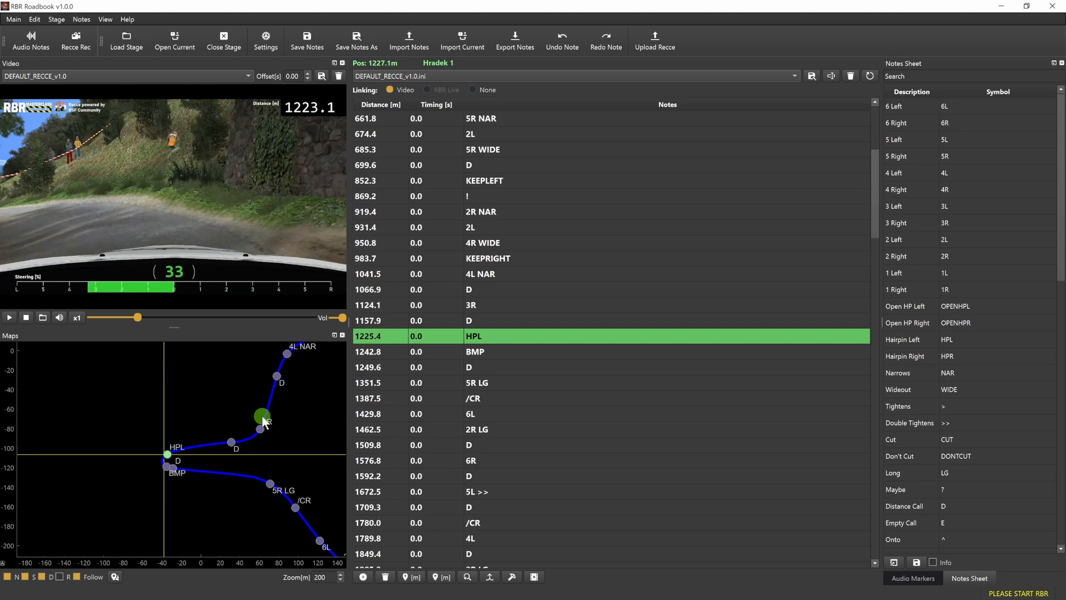
pyautogui.scroll(-3, 261, 418)
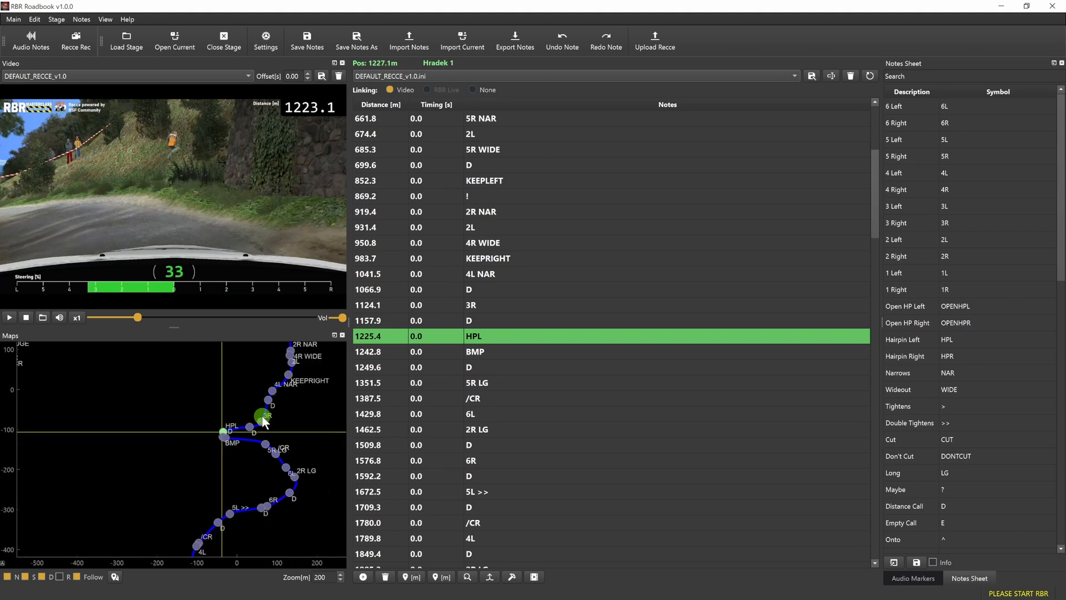
pyautogui.moveTo(321, 398); pyautogui.dragTo(259, 506)
pyautogui.moveTo(206, 370); pyautogui.dragTo(197, 432)
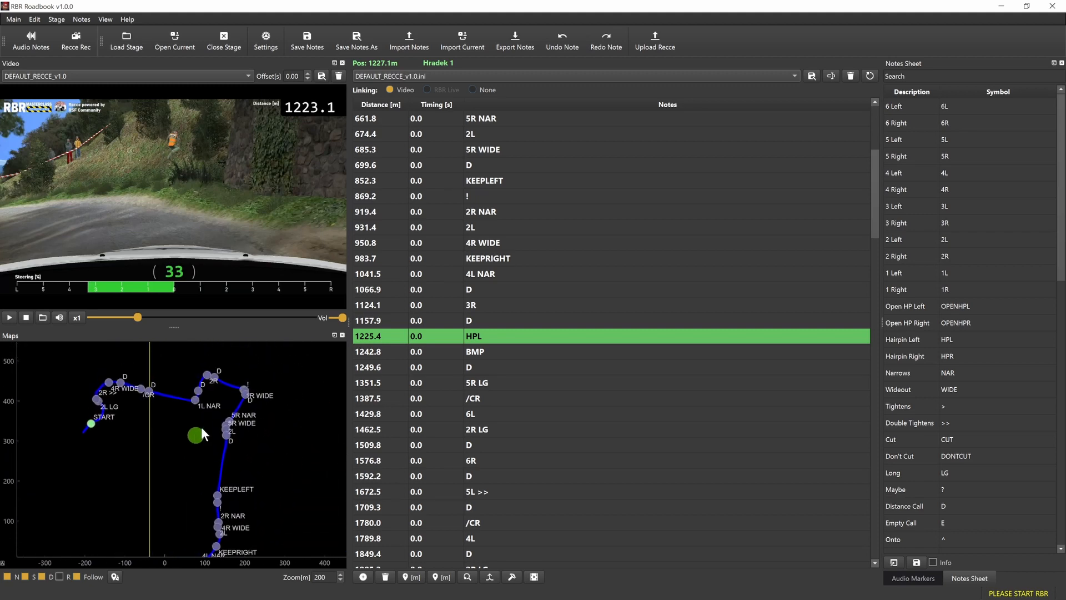
# Step: Jump to the 1L NAR note and to the note just after KEEPLEFT from the map
pyautogui.scroll(3, 217, 403)
pyautogui.scroll(2, 218, 402)
pyautogui.click(146, 393)
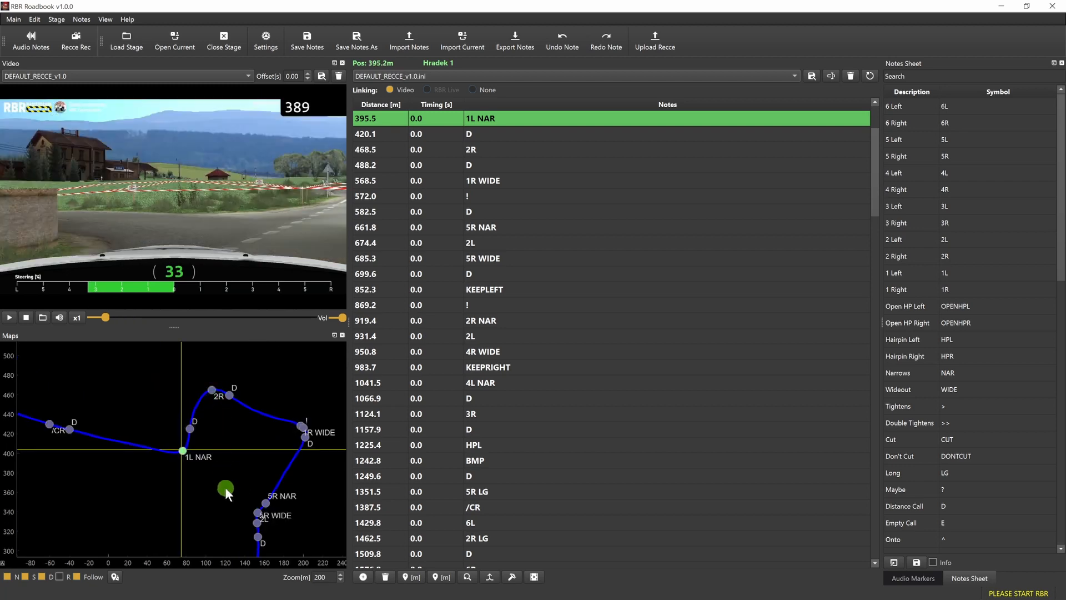
pyautogui.scroll(-2, 226, 487)
pyautogui.moveTo(201, 513); pyautogui.dragTo(177, 359)
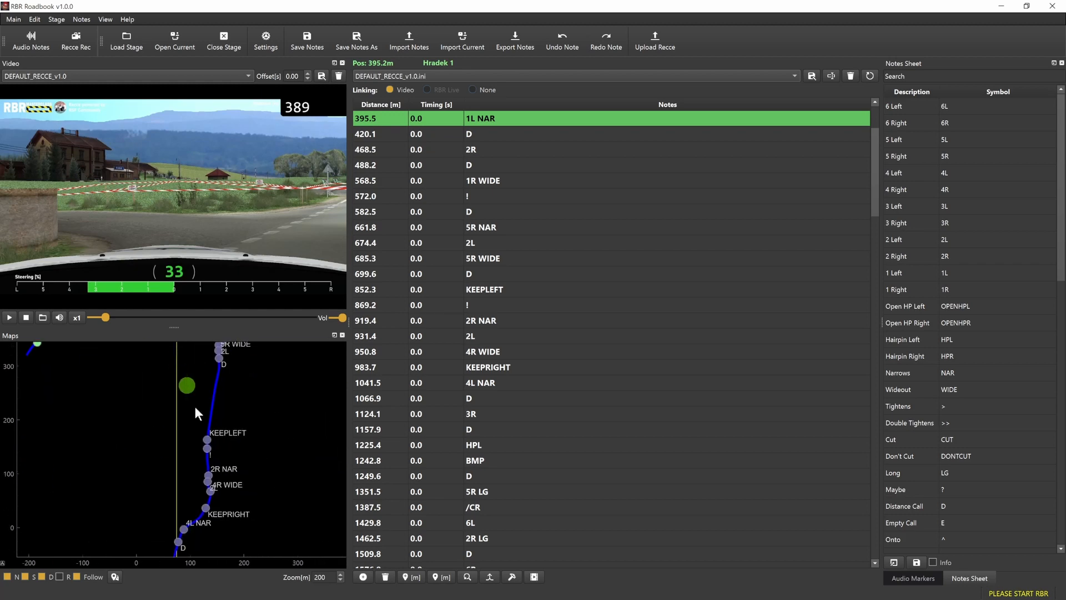
pyautogui.click(209, 453)
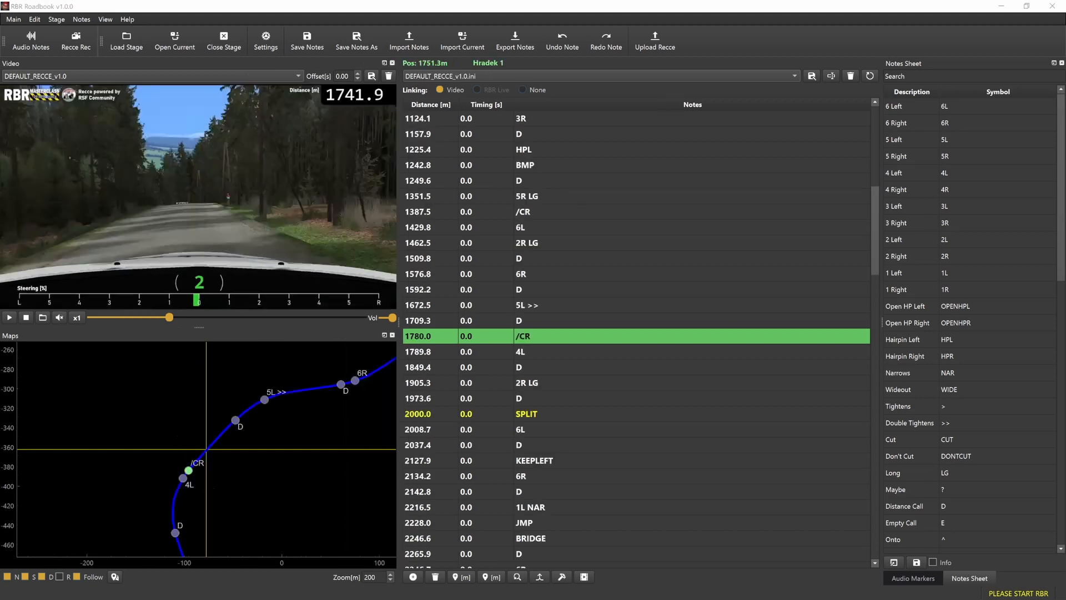
# Step: Play the recce video, try the x4 playback speed, return to x1 and pause at about 1903 m
pyautogui.click(169, 319)
pyautogui.click(8, 319)
pyautogui.click(77, 318)
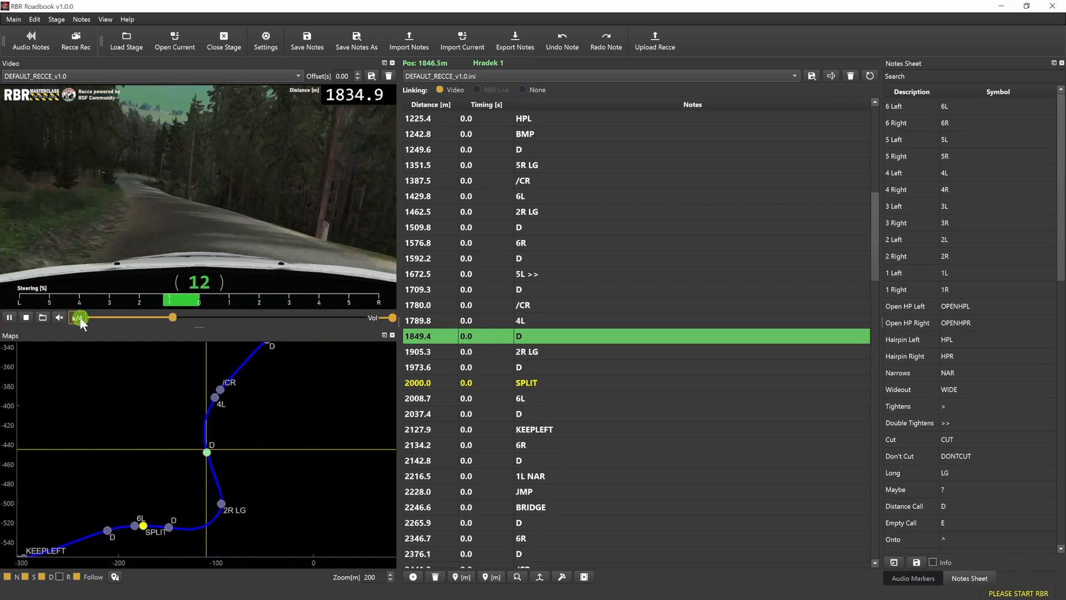
pyautogui.click(77, 318)
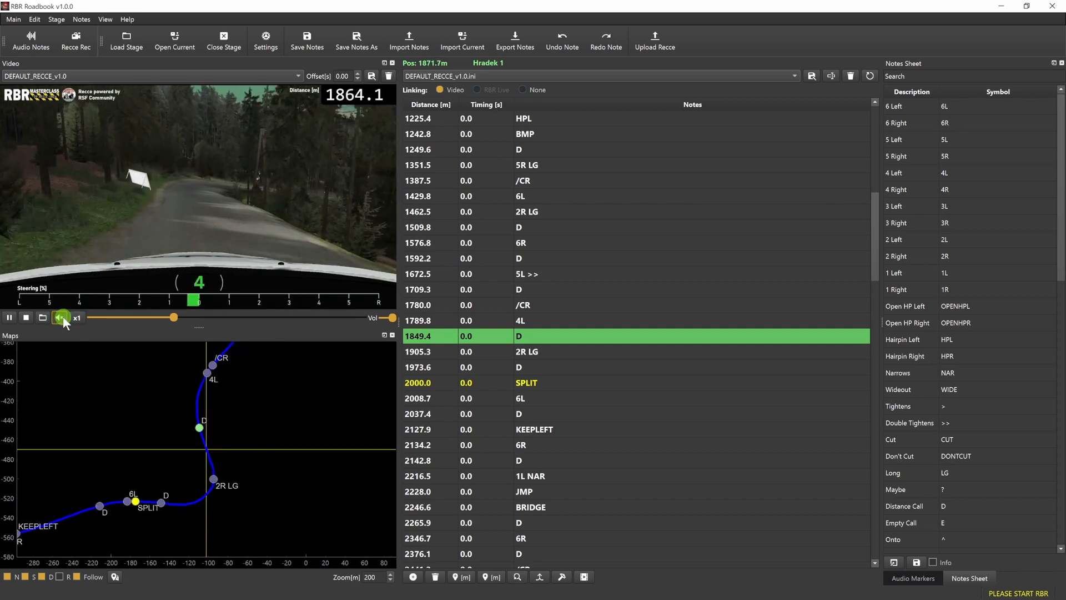
pyautogui.click(9, 318)
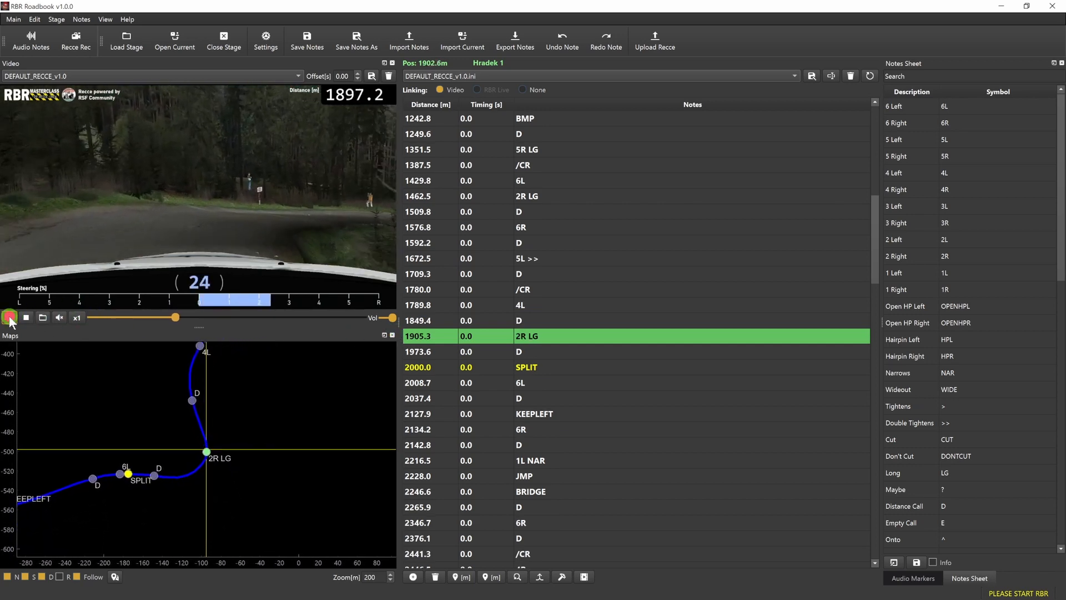
# Step: Move the recce video back to about 1469 m, play it and pause at about 1710 m
pyautogui.click(178, 318)
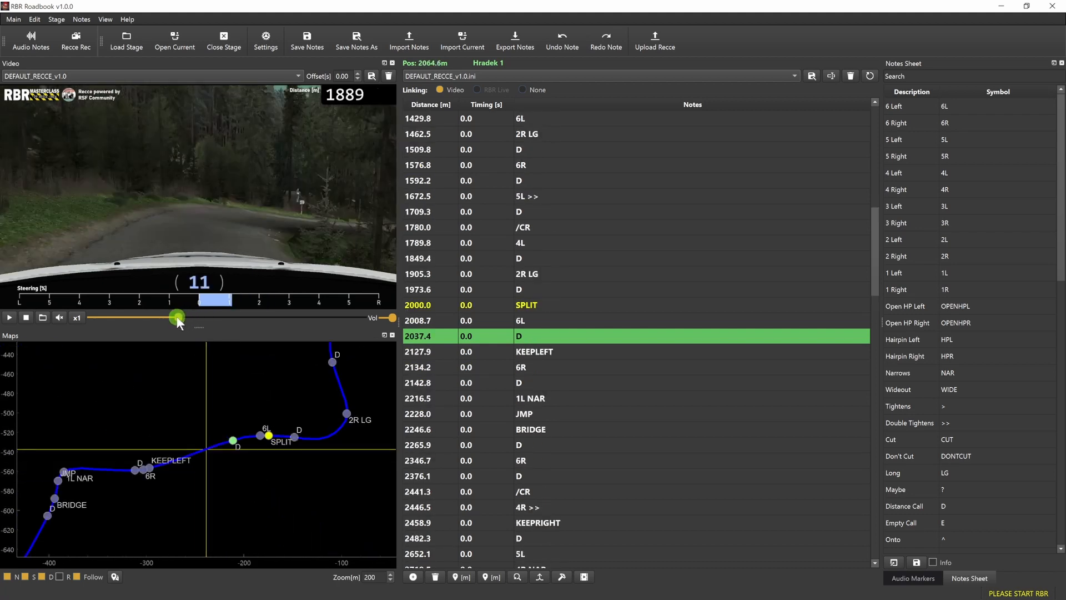
pyautogui.moveTo(177, 318); pyautogui.dragTo(158, 317)
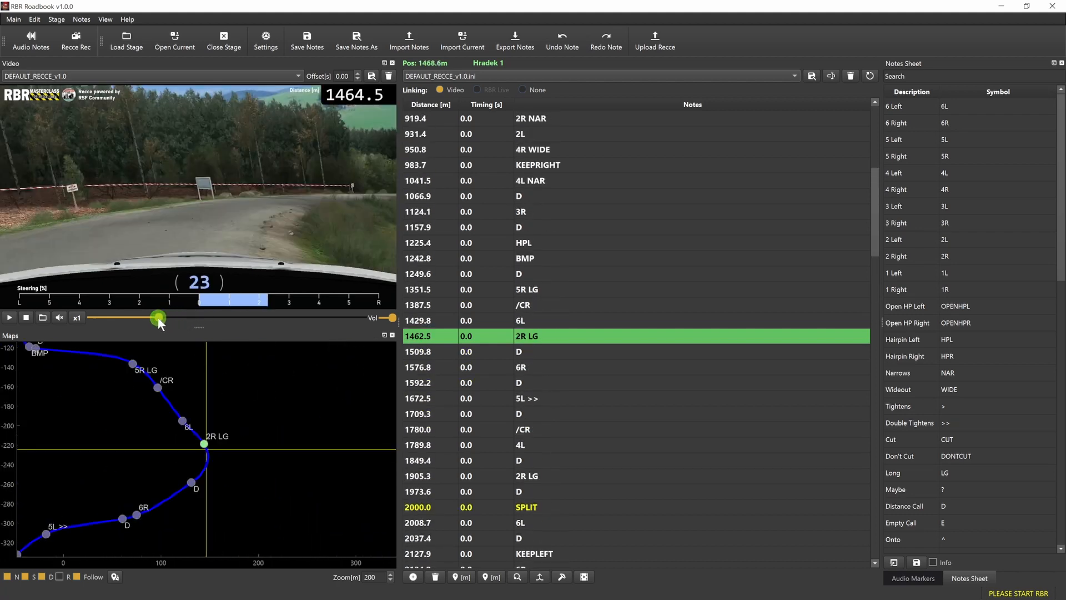
pyautogui.press('space')
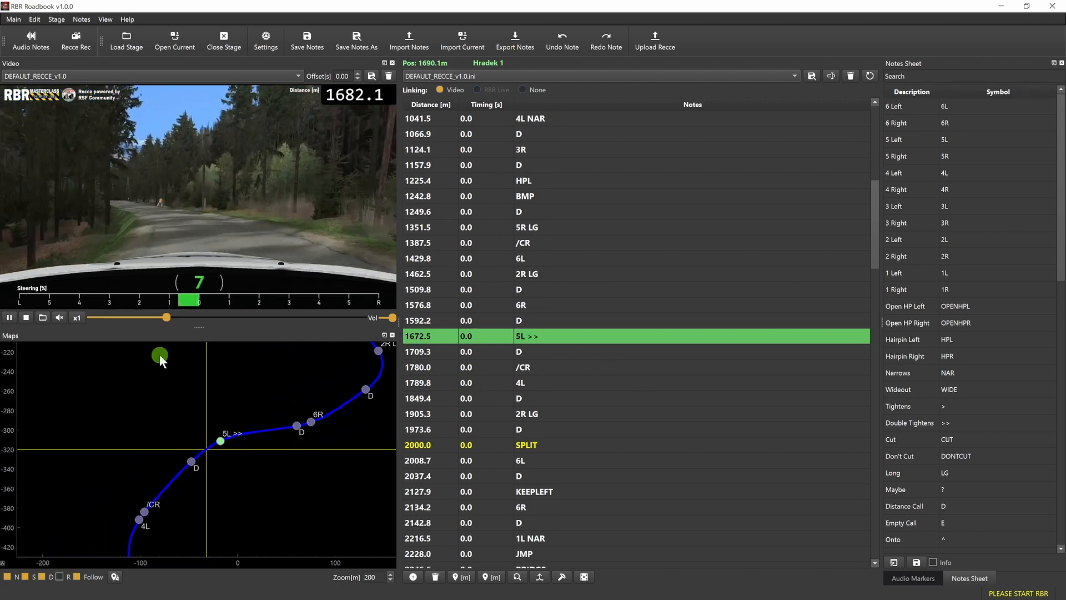
pyautogui.press('space')
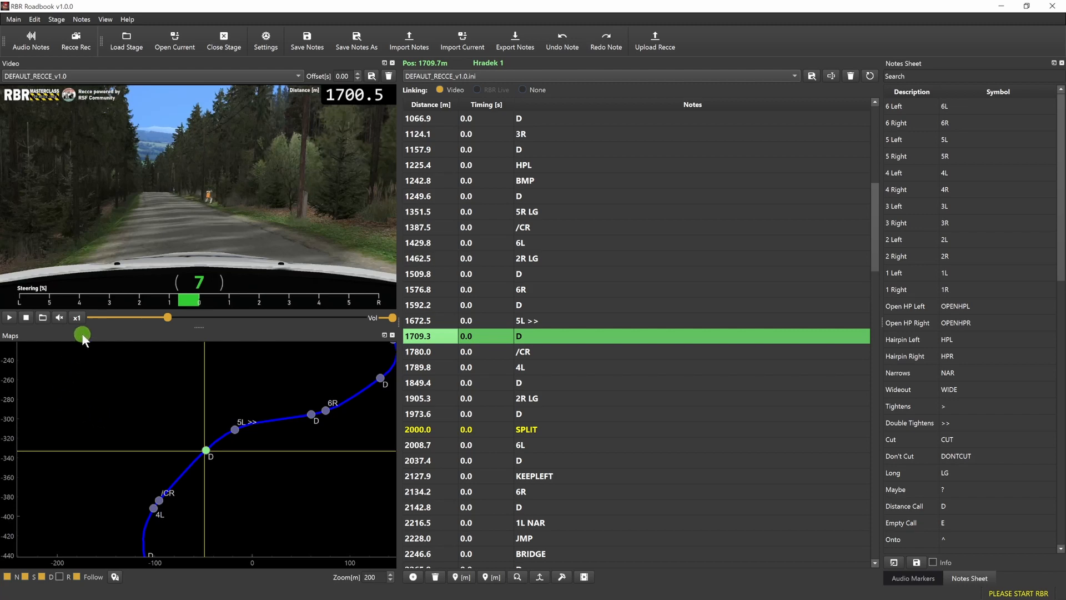
# Step: Dock the map pane beside the video at full height and narrow the video pane to widen the map
pyautogui.moveTo(79, 332); pyautogui.dragTo(401, 231)
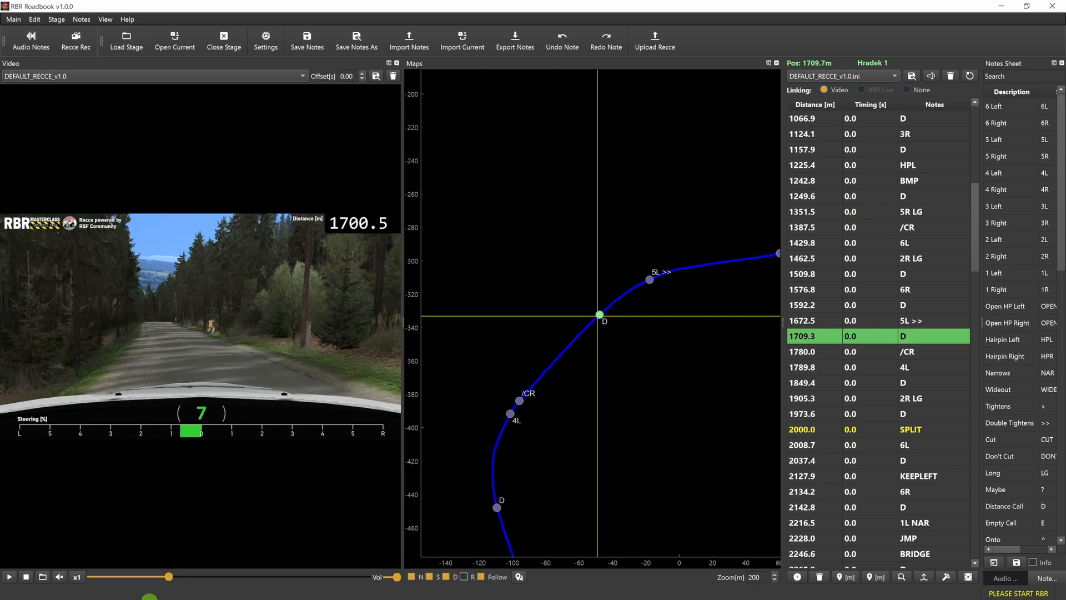
pyautogui.moveTo(402, 300); pyautogui.dragTo(353, 305)
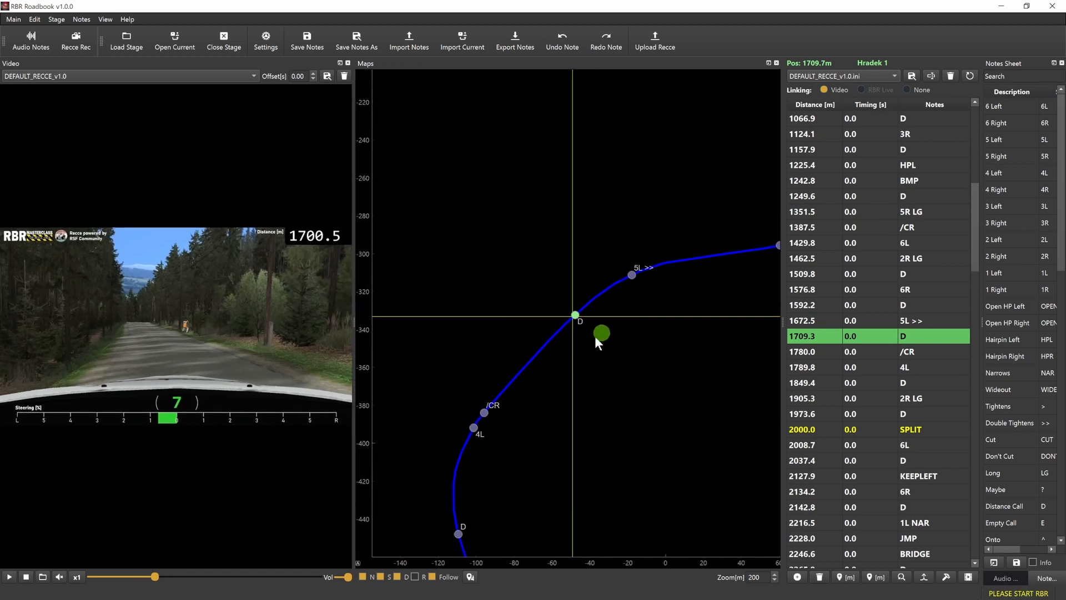
pyautogui.scroll(3, 584, 341)
pyautogui.scroll(2, 566, 261)
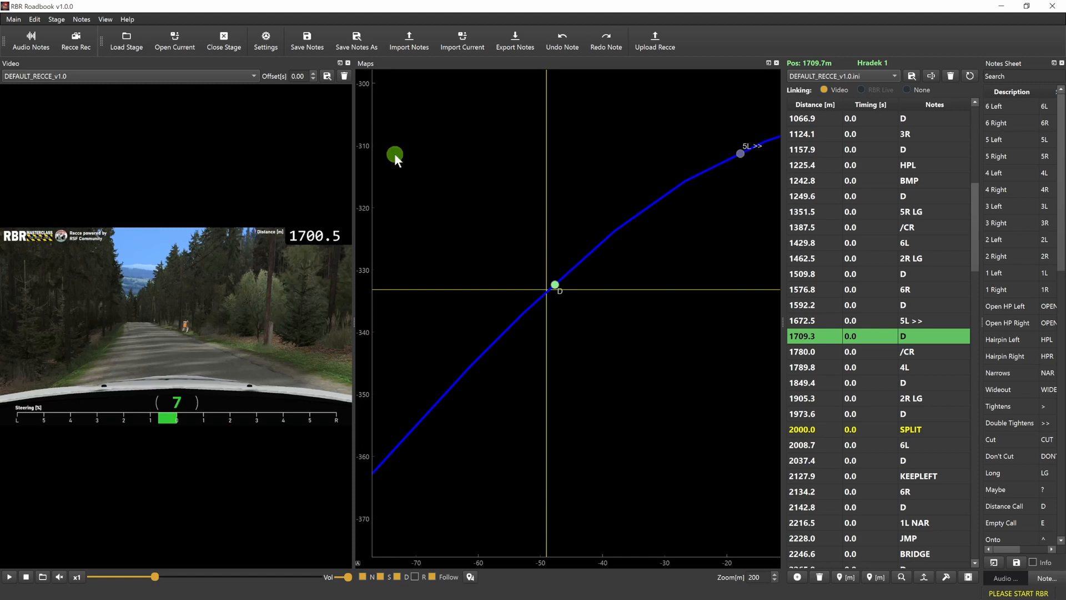
# Step: Try the video pane across the full window width and floating, then dock it as a tab with Maps and show the map
pyautogui.moveTo(140, 59); pyautogui.dragTo(892, 73)
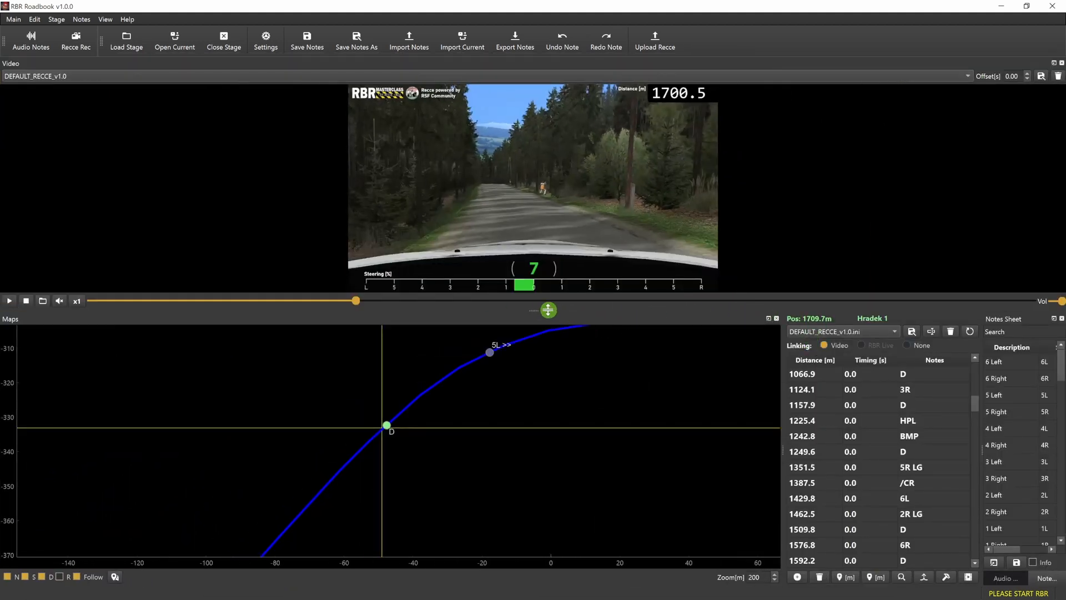
pyautogui.click(1054, 62)
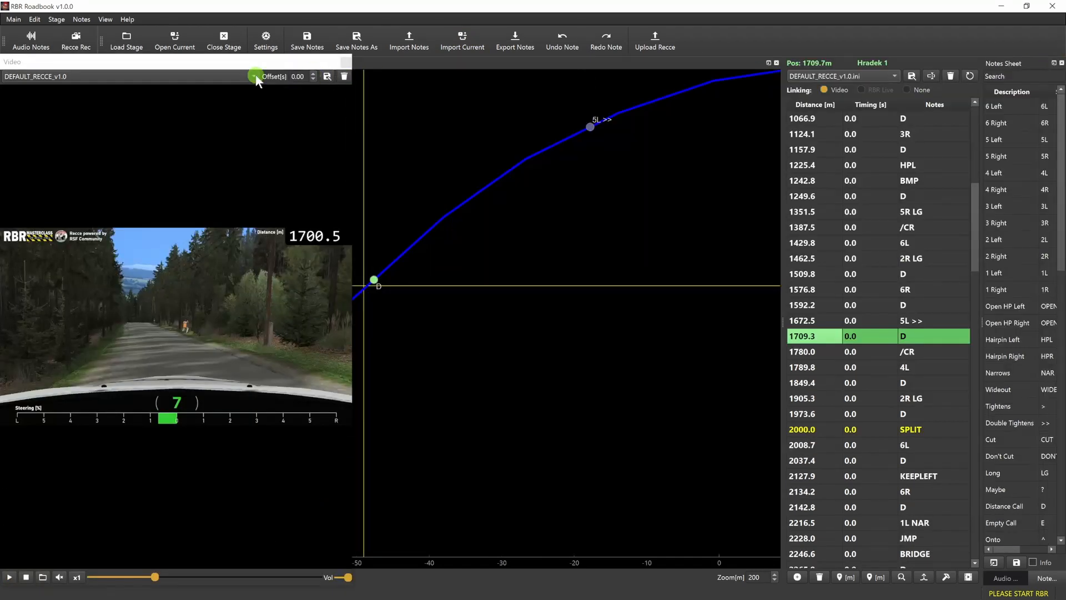
pyautogui.moveTo(255, 76); pyautogui.dragTo(472, 188)
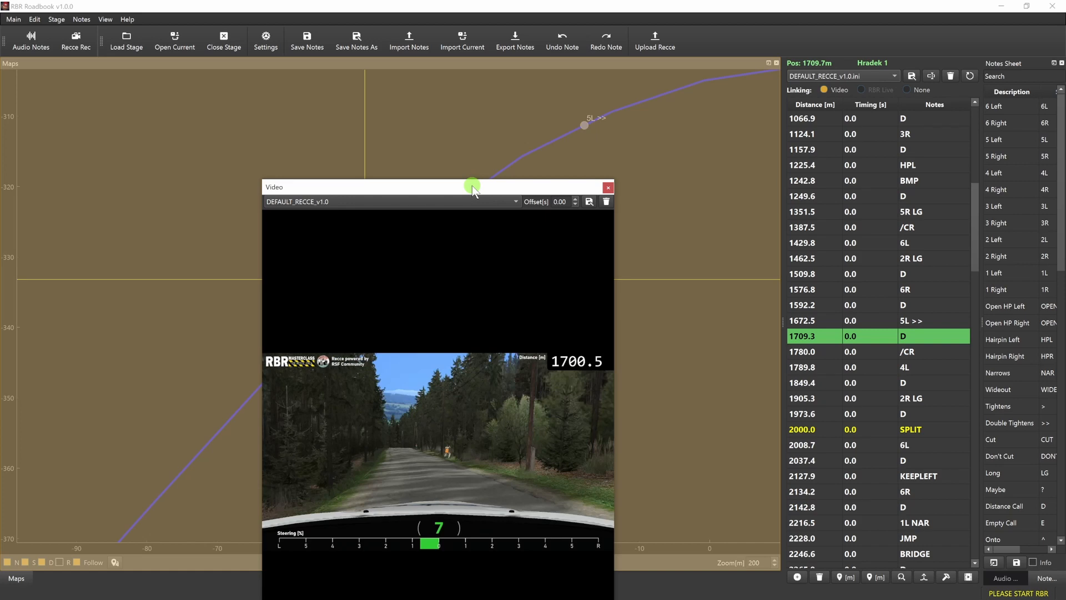
pyautogui.moveTo(473, 189); pyautogui.dragTo(469, 187)
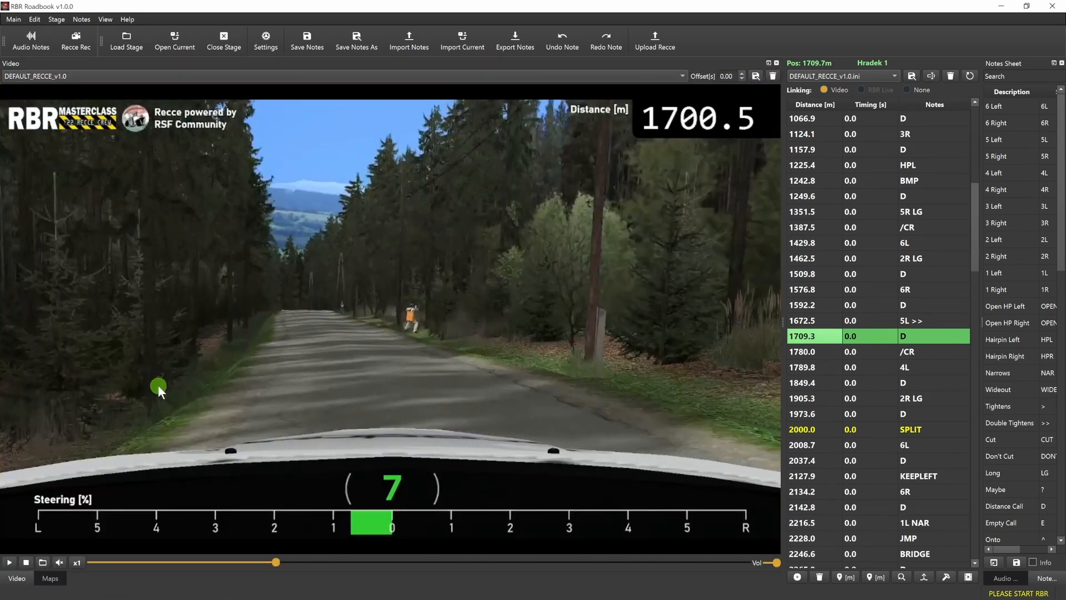
pyautogui.click(55, 587)
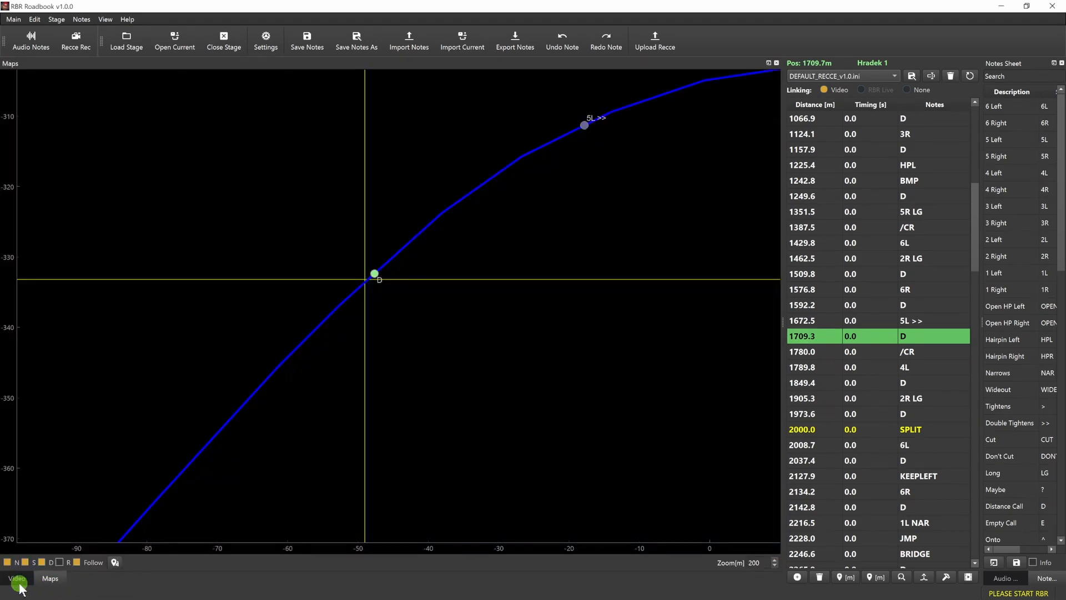
# Step: Switch between the tabbed video and map panes, ending on the recce video
pyautogui.click(18, 582)
pyautogui.click(51, 586)
pyautogui.click(24, 582)
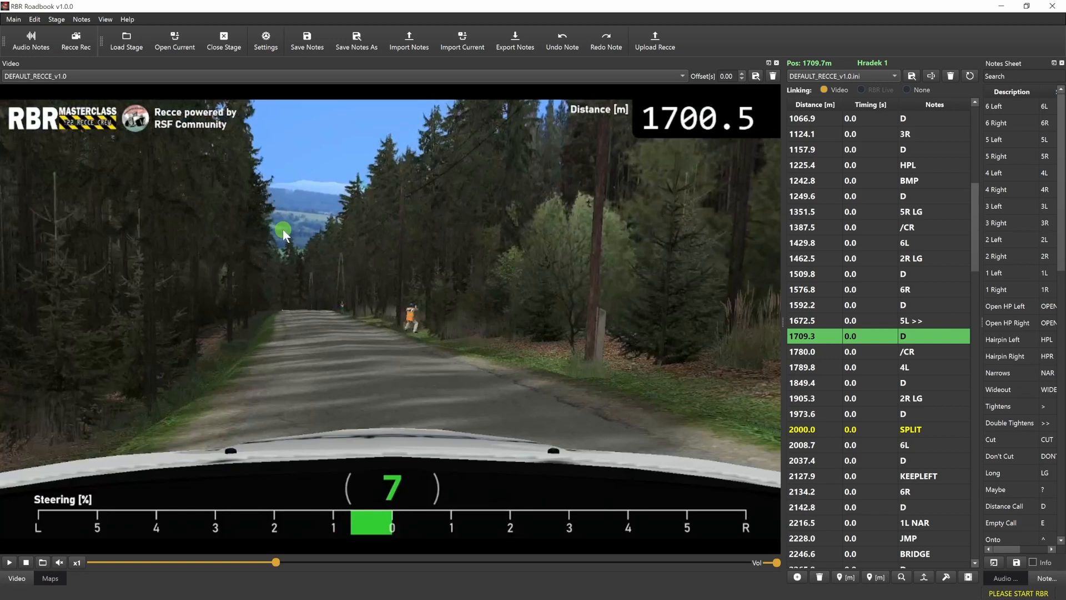
# Step: Restore the stacked pane layout with the video above the map, and make the map pane taller
pyautogui.press('F1')
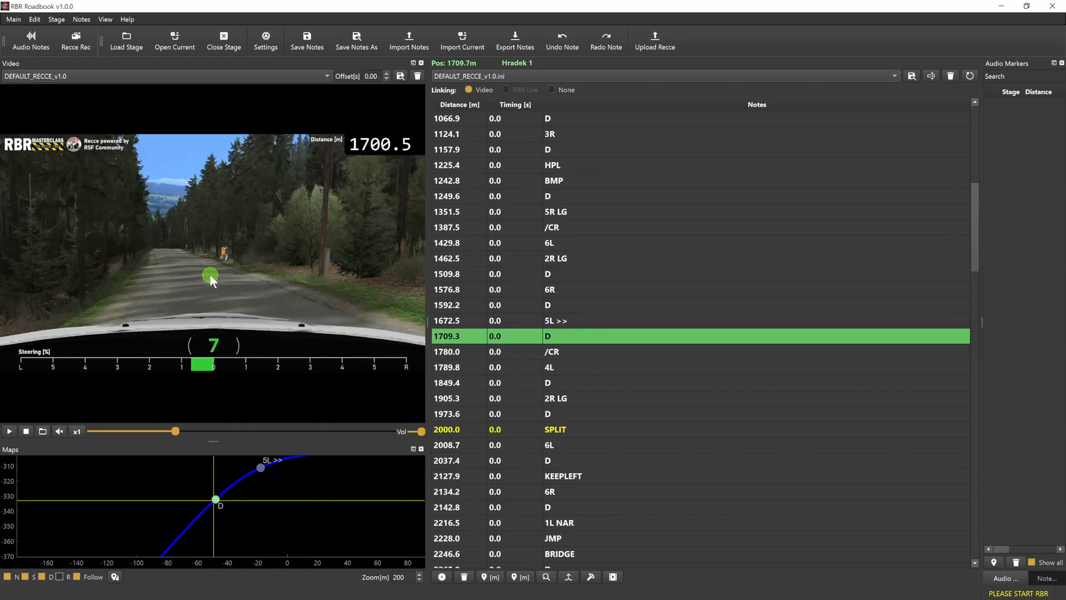
pyautogui.moveTo(212, 440); pyautogui.dragTo(213, 350)
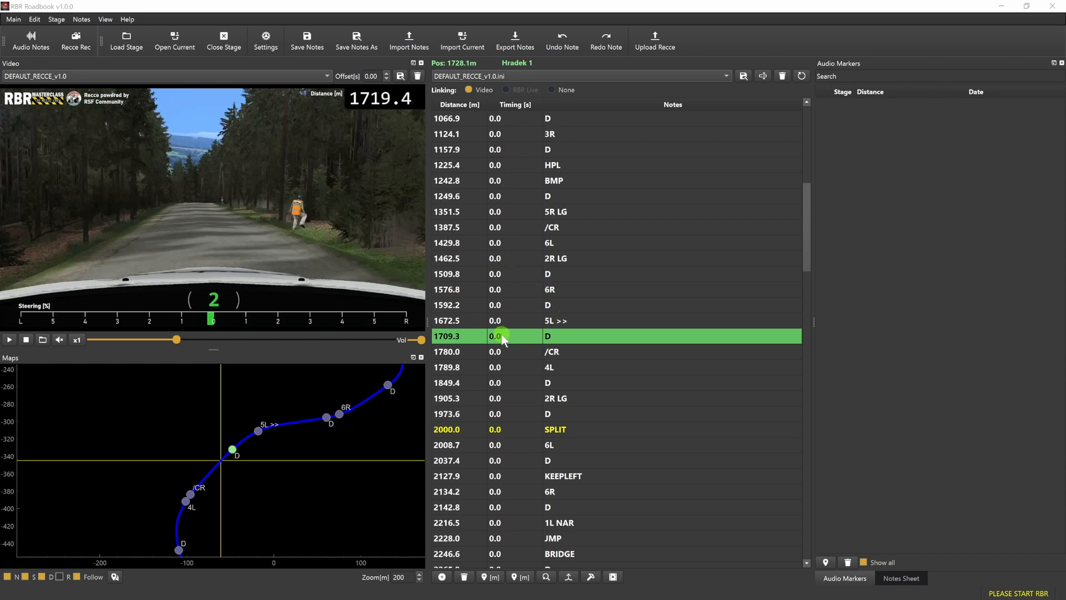
# Step: Select the 5L >> note and the D note before it directly on the map to locate them in the notes list
pyautogui.scroll(2, 285, 435)
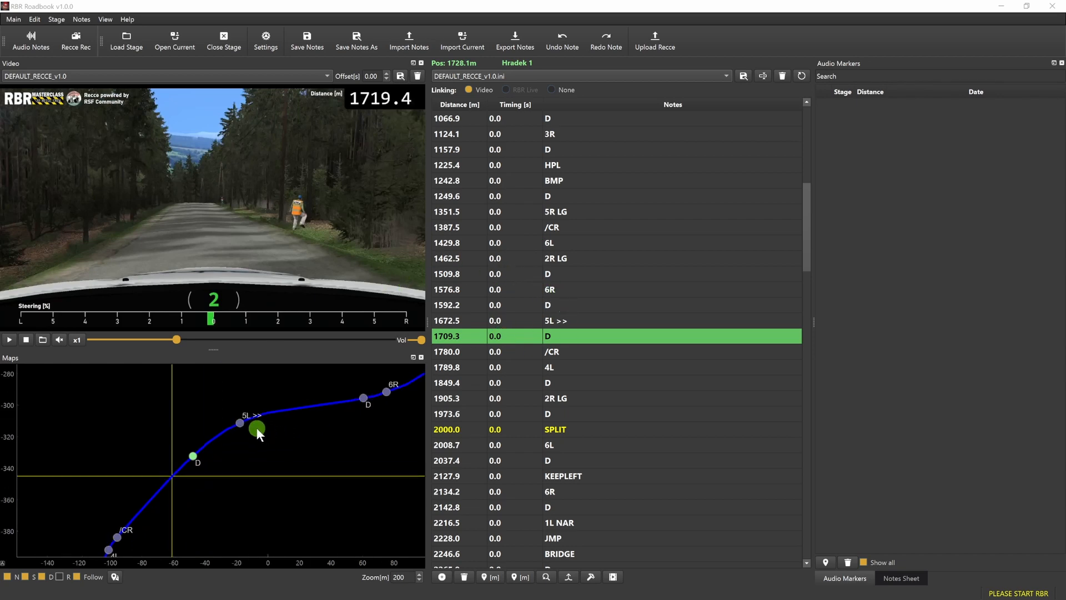
pyautogui.click(239, 425)
pyautogui.moveTo(289, 461); pyautogui.dragTo(201, 498)
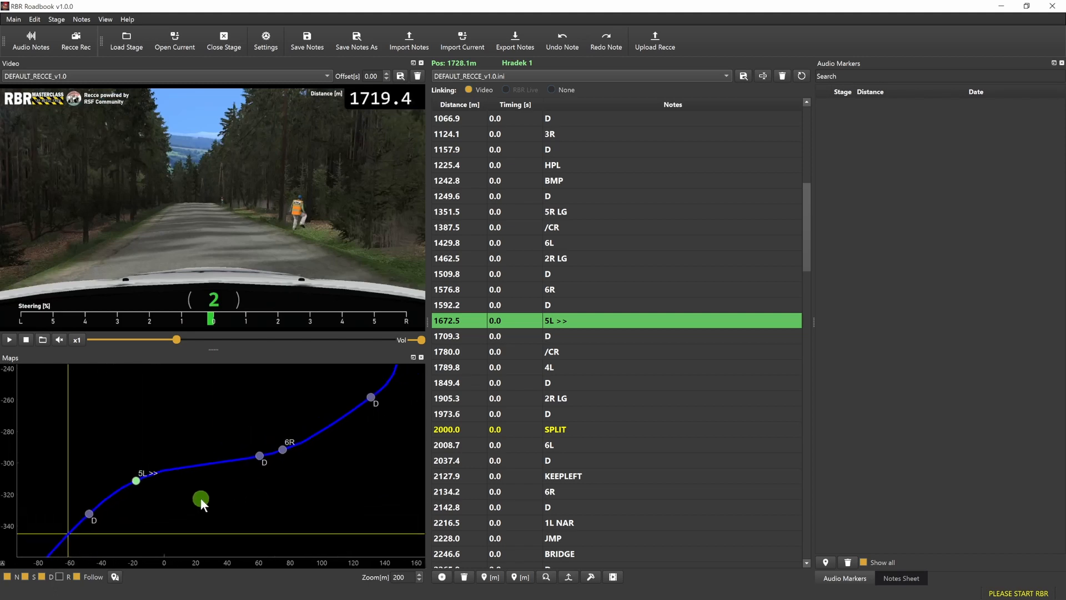
pyautogui.click(258, 456)
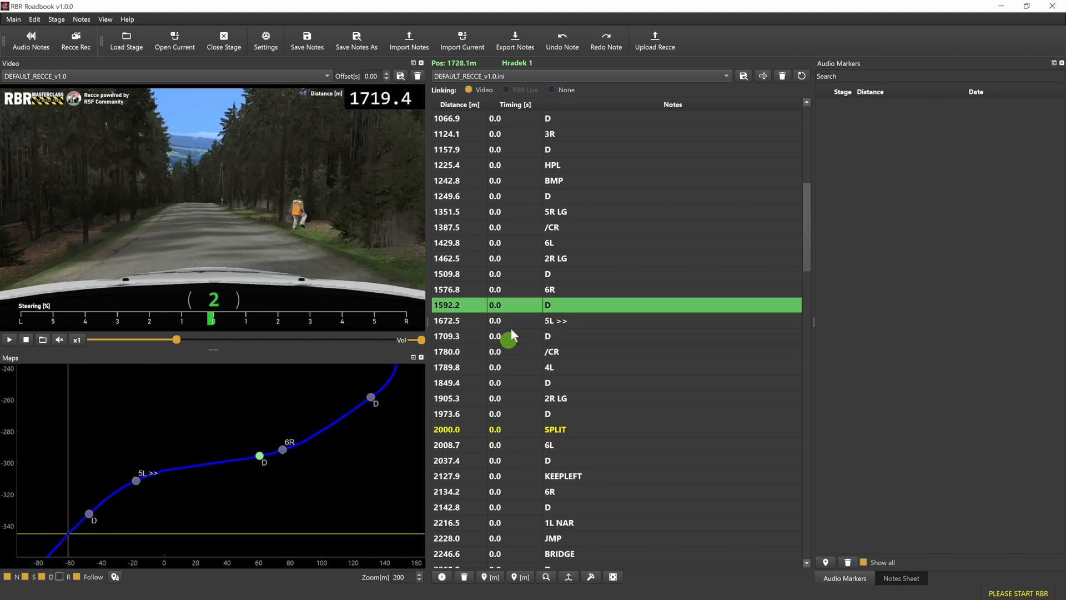
# Step: Select several notes between 1249.6 m and 2037.4 m in the notes list to locate them on the map
pyautogui.click(457, 196)
pyautogui.click(454, 264)
pyautogui.click(462, 352)
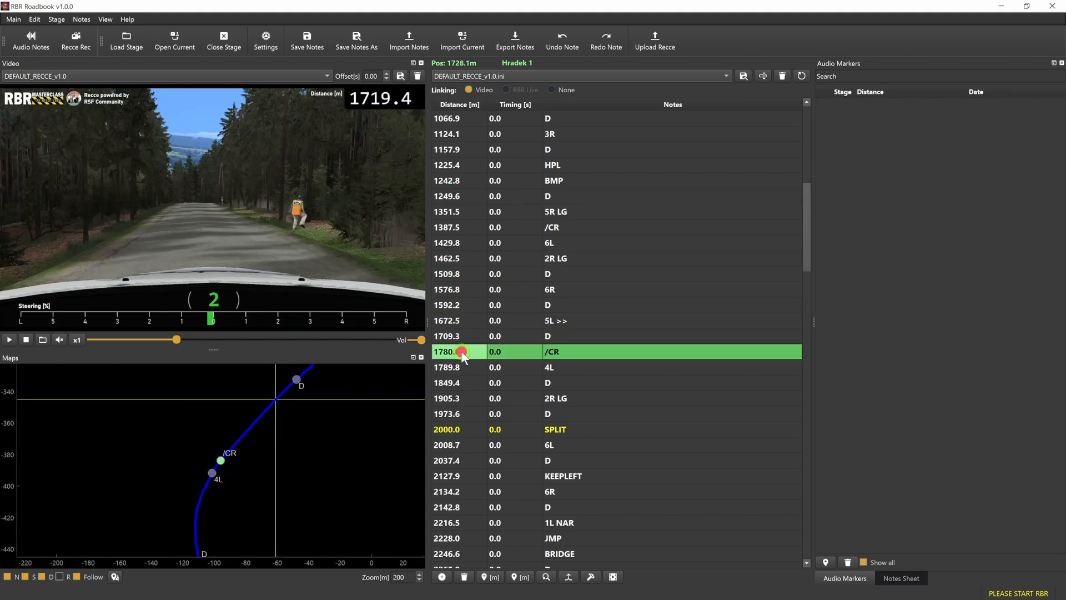
pyautogui.click(465, 417)
pyautogui.click(482, 461)
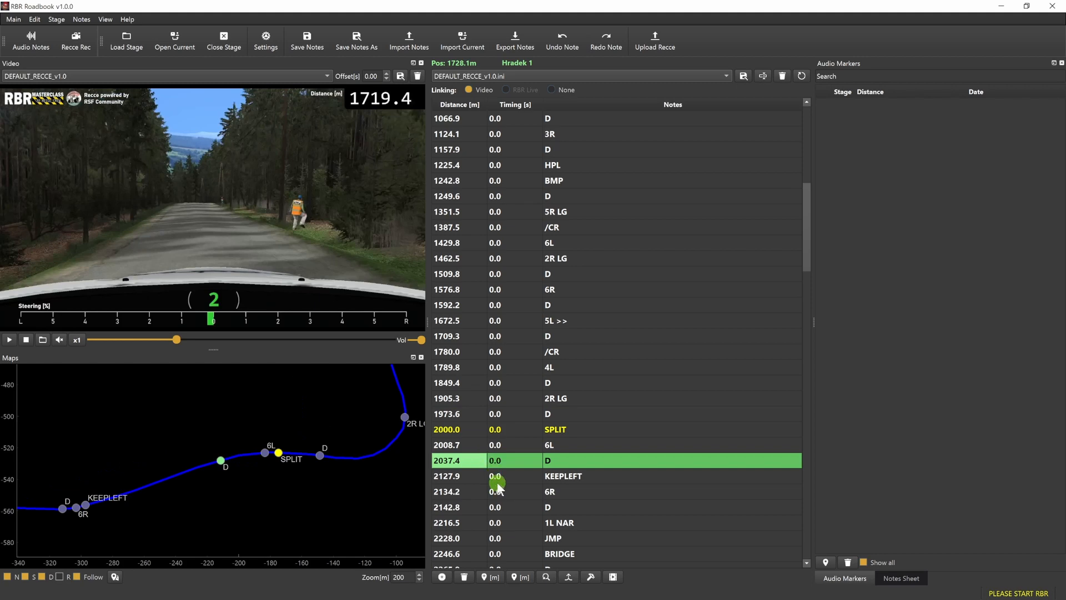
# Step: Change the text of the note at 1672.5 m to 4L +
pyautogui.click(458, 321)
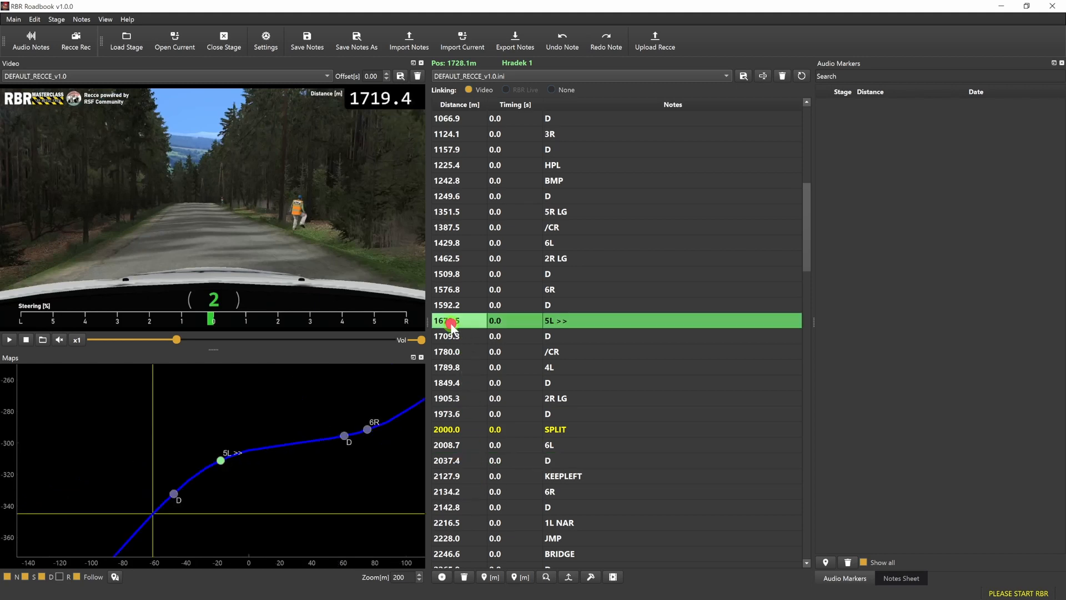
pyautogui.doubleClick(591, 316)
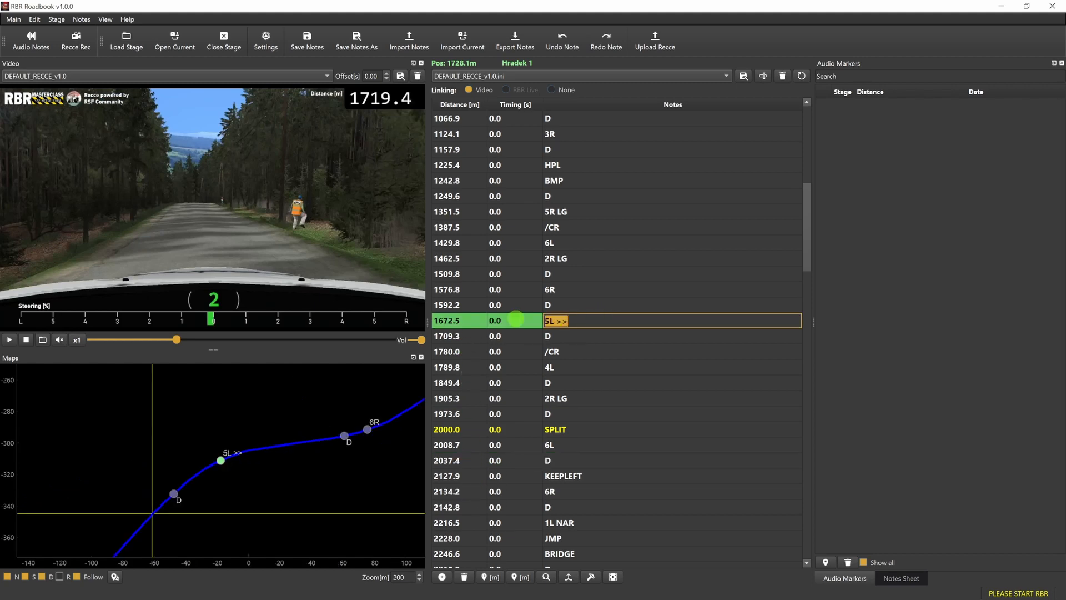
pyautogui.click(655, 318)
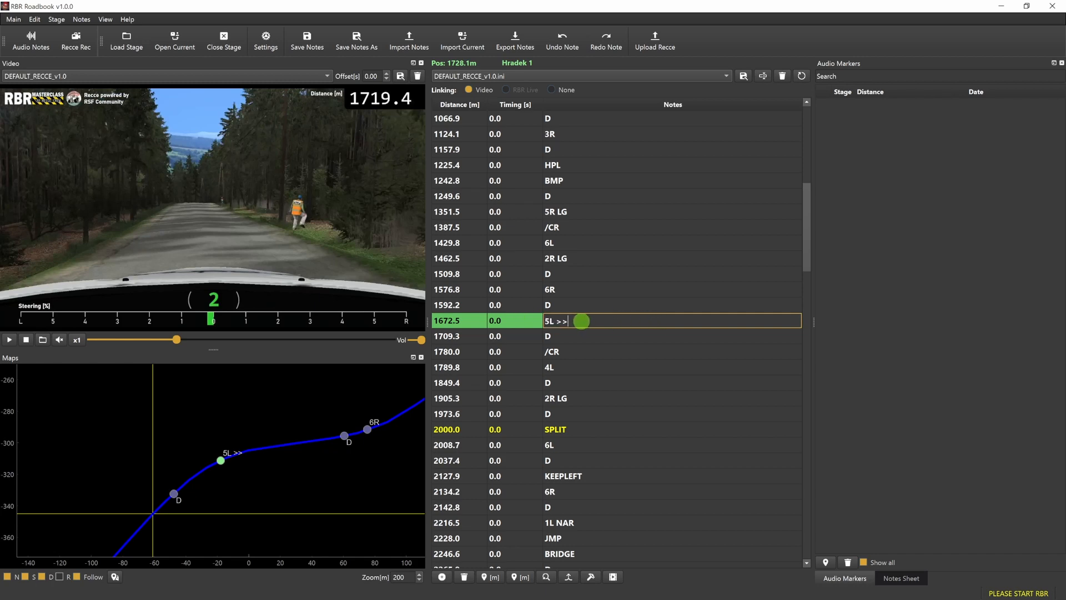
pyautogui.moveTo(577, 320); pyautogui.dragTo(536, 316)
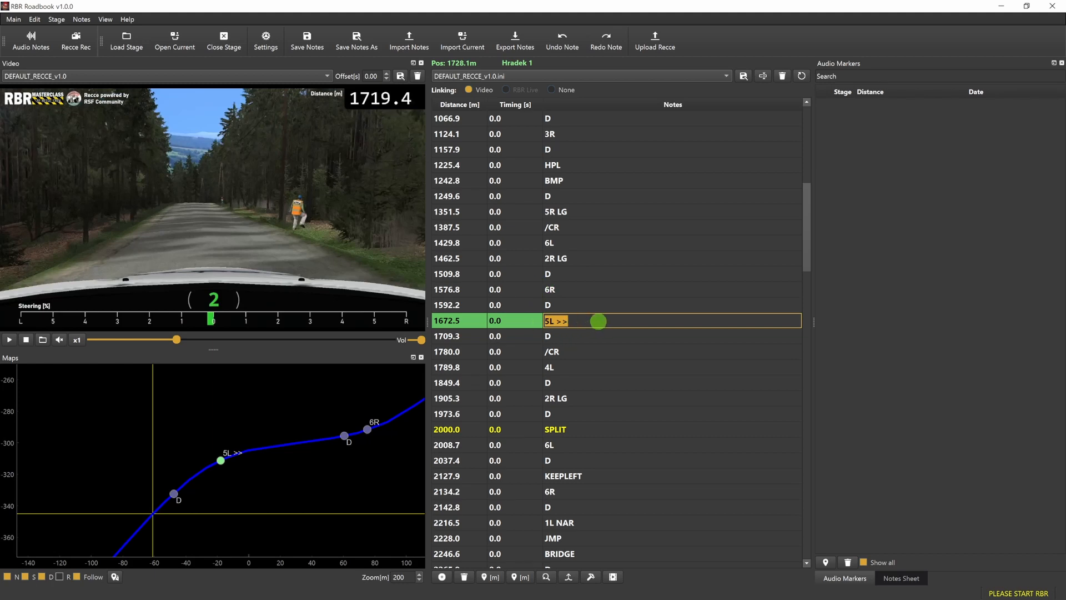
pyautogui.press('BackSpace')
pyautogui.write('4L')
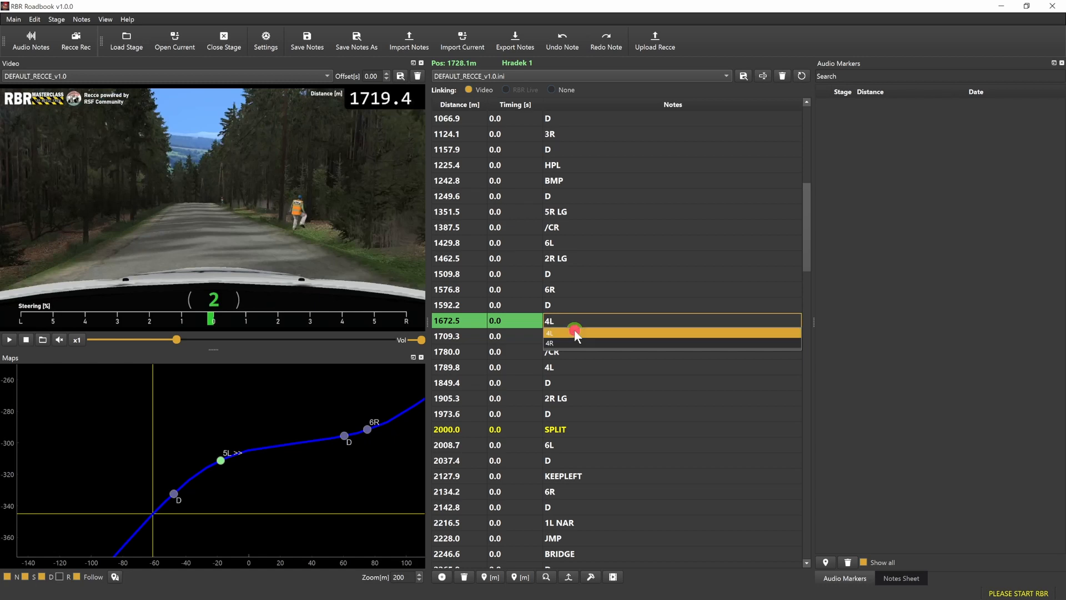
pyautogui.click(575, 333)
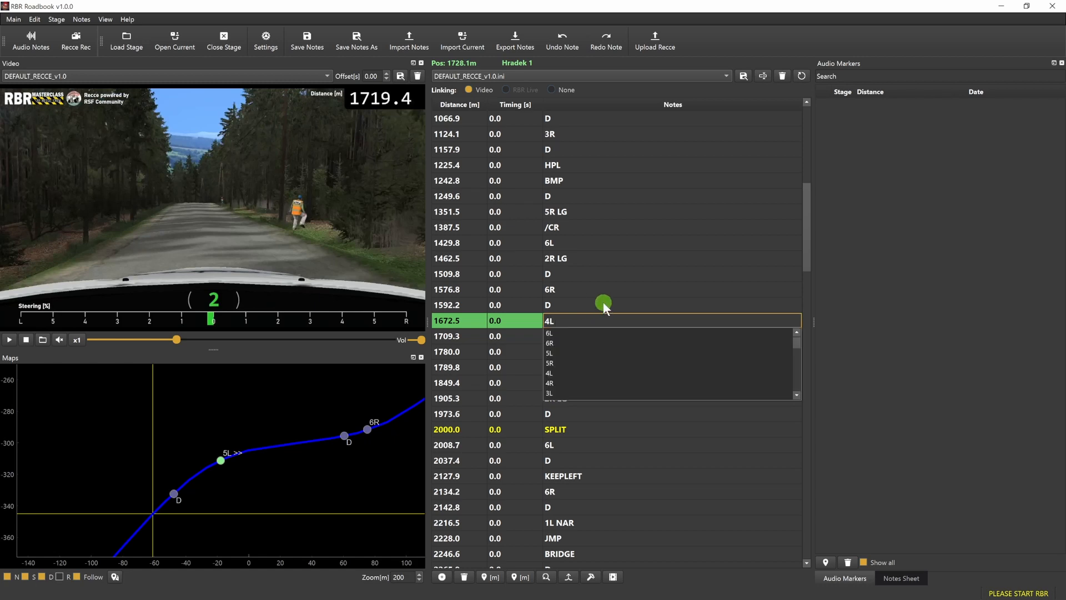
pyautogui.write('+')
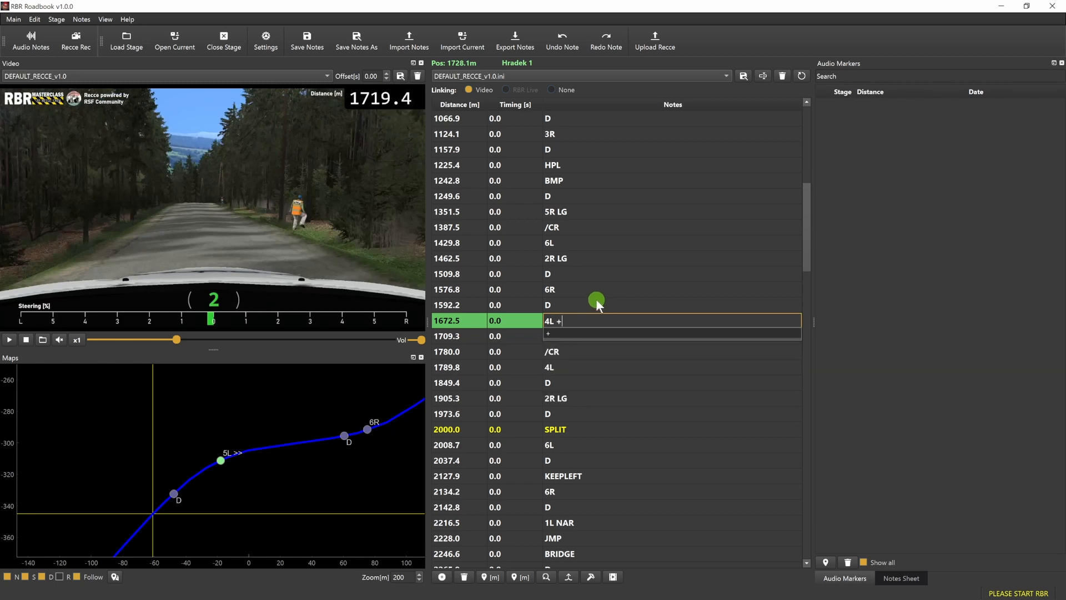
pyautogui.press('Escape')
pyautogui.press('Return')
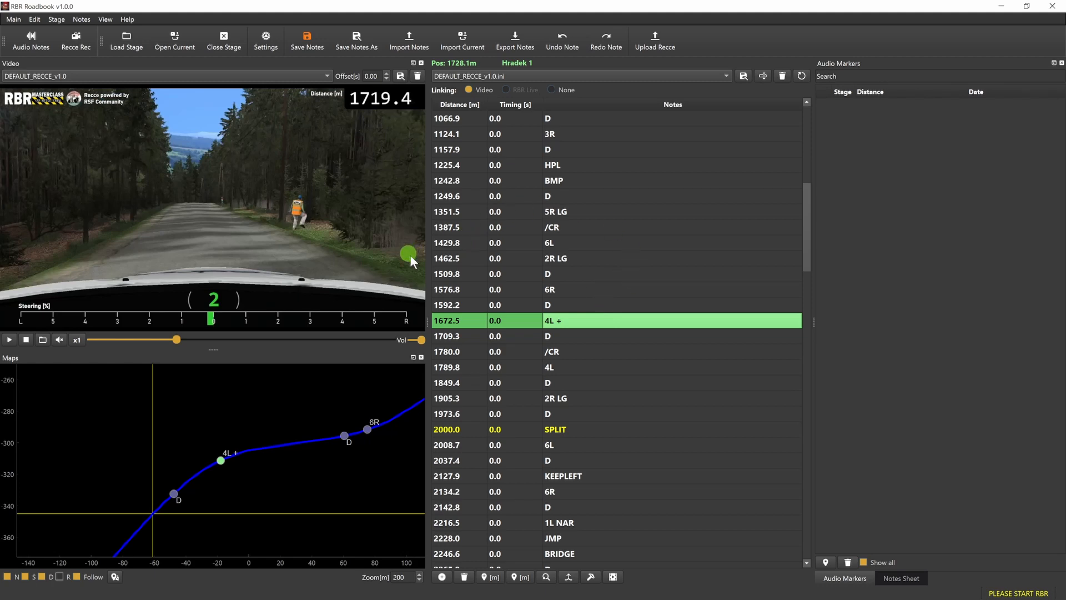
# Step: Set the distance of the 4L + note to 1658.5 m
pyautogui.doubleClick(468, 318)
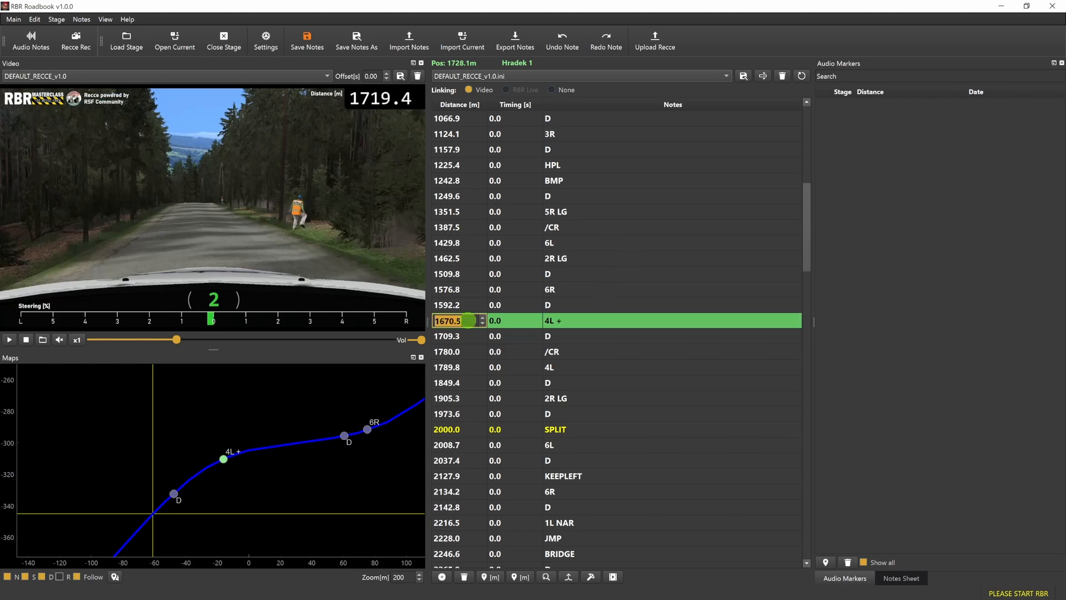
pyautogui.scroll(2, 468, 321)
pyautogui.scroll(-8, 472, 321)
pyautogui.scroll(-5, 466, 321)
pyautogui.scroll(-1, 469, 320)
pyautogui.scroll(-4, 469, 320)
pyautogui.scroll(-20, 469, 320)
pyautogui.scroll(3, 468, 320)
pyautogui.scroll(-5, 469, 321)
pyautogui.scroll(2, 469, 321)
pyautogui.click(472, 321)
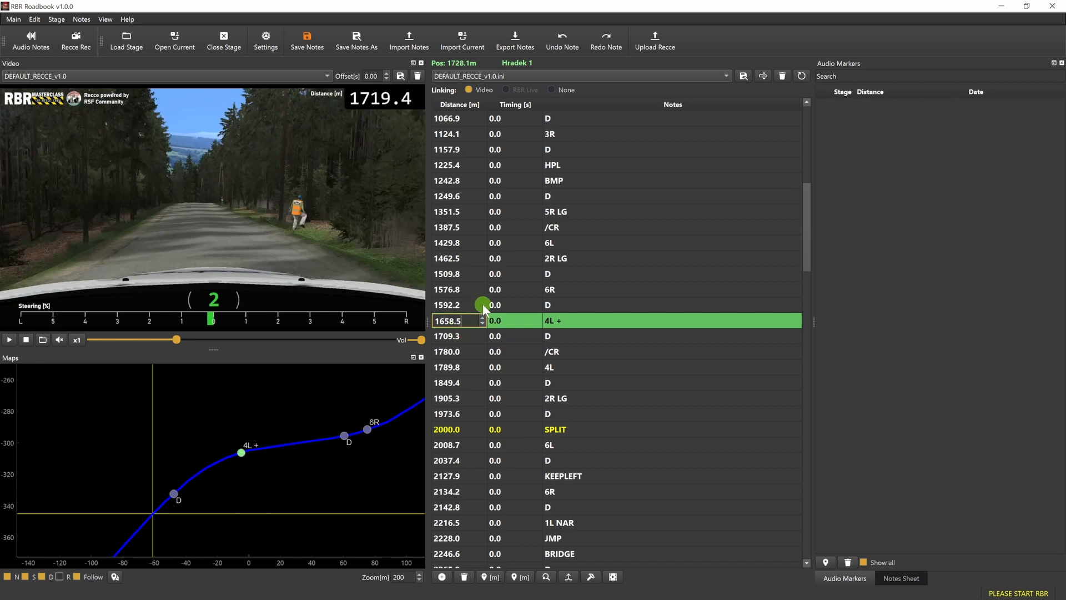
pyautogui.click(464, 305)
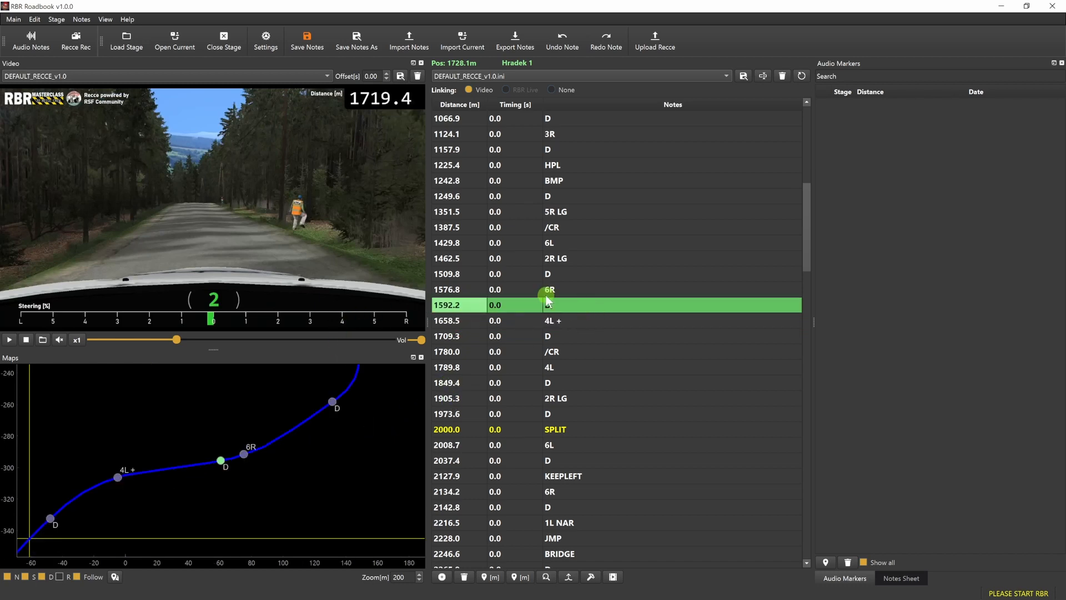
# Step: Set the timing of the 4L + note at 1658.5 m to 2 seconds
pyautogui.click(506, 321)
pyautogui.click(508, 321)
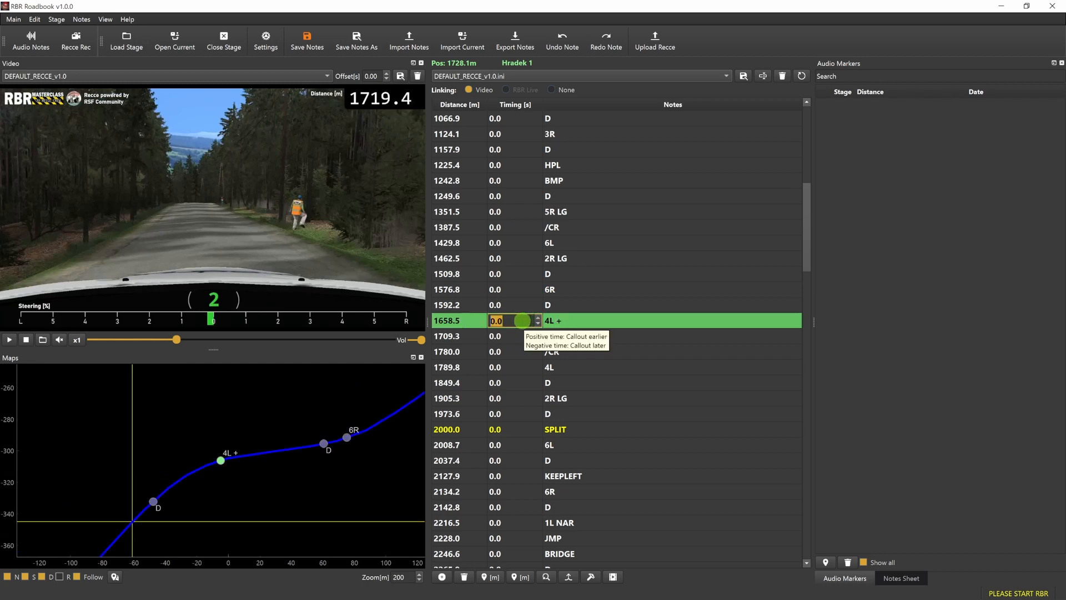
pyautogui.click(522, 321)
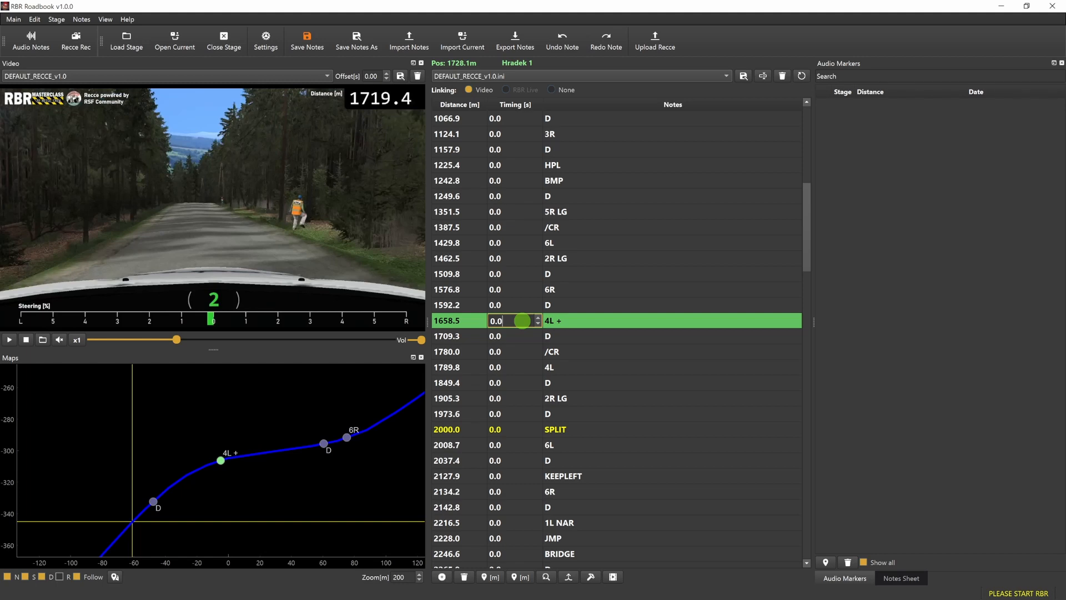
pyautogui.scroll(1, 523, 321)
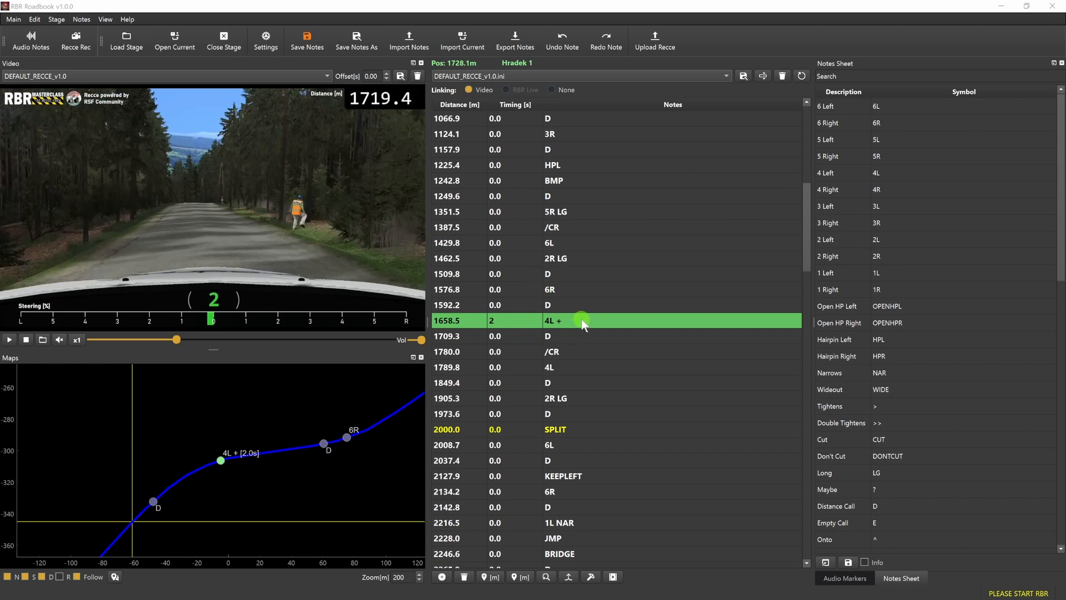
# Step: Set the symbol for 4 Left in the notes sheet to L4
pyautogui.scroll(3, 587, 308)
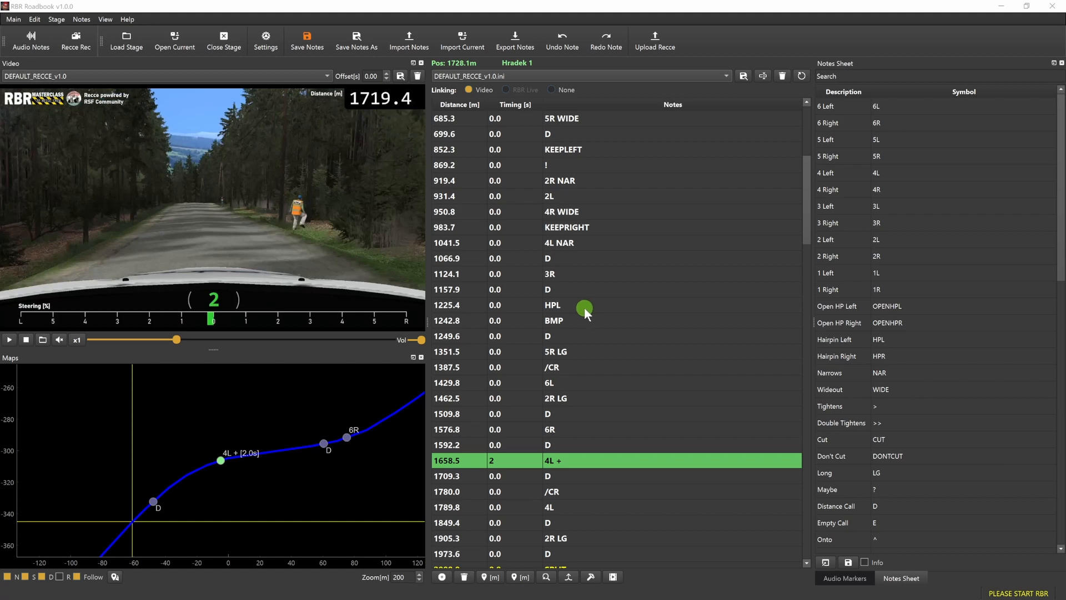
pyautogui.scroll(-2, 605, 301)
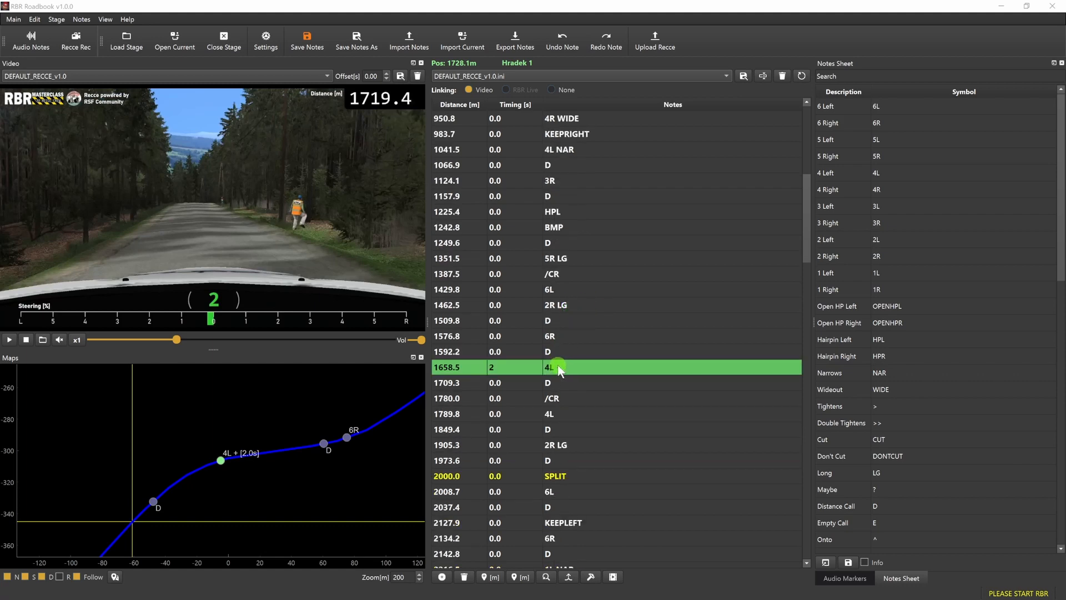
pyautogui.doubleClick(887, 178)
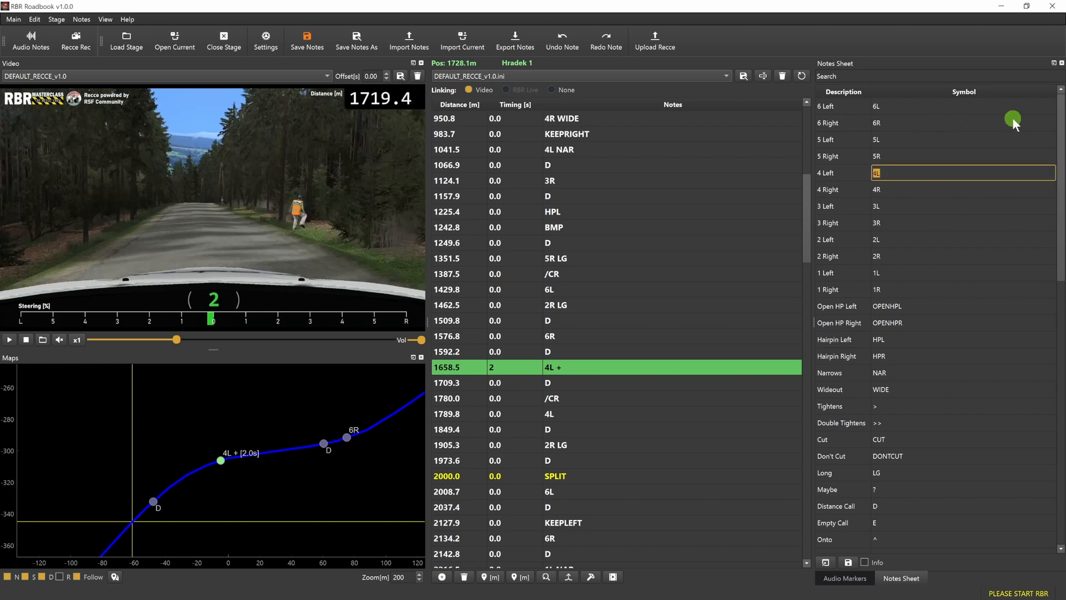
pyautogui.write('L$')
pyautogui.press('Return')
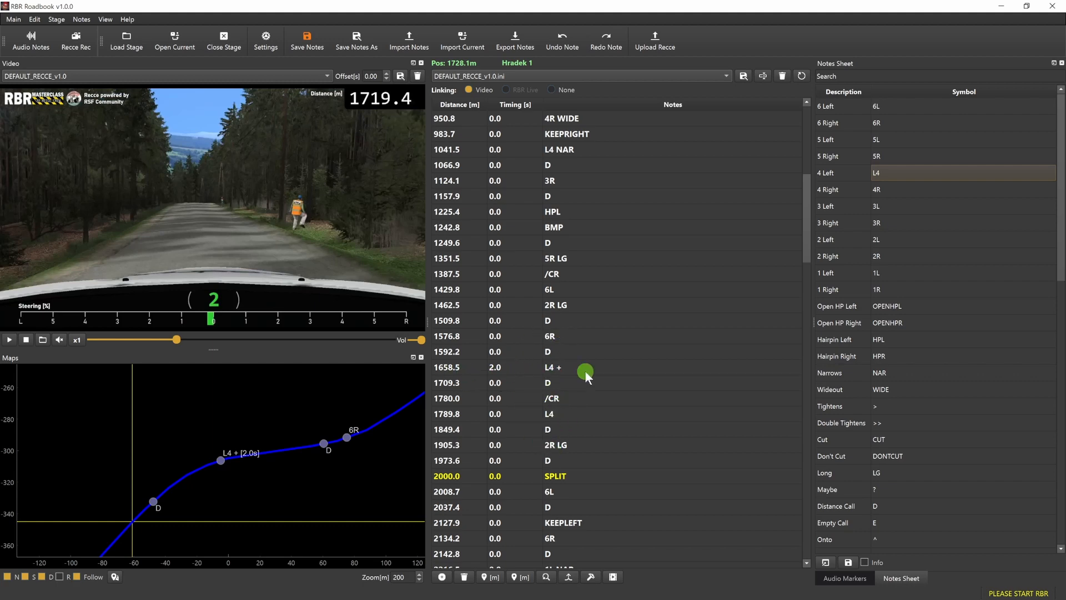
# Step: Set the symbol for 4 Left in the notes sheet back to 4L
pyautogui.doubleClick(891, 172)
pyautogui.write('4')
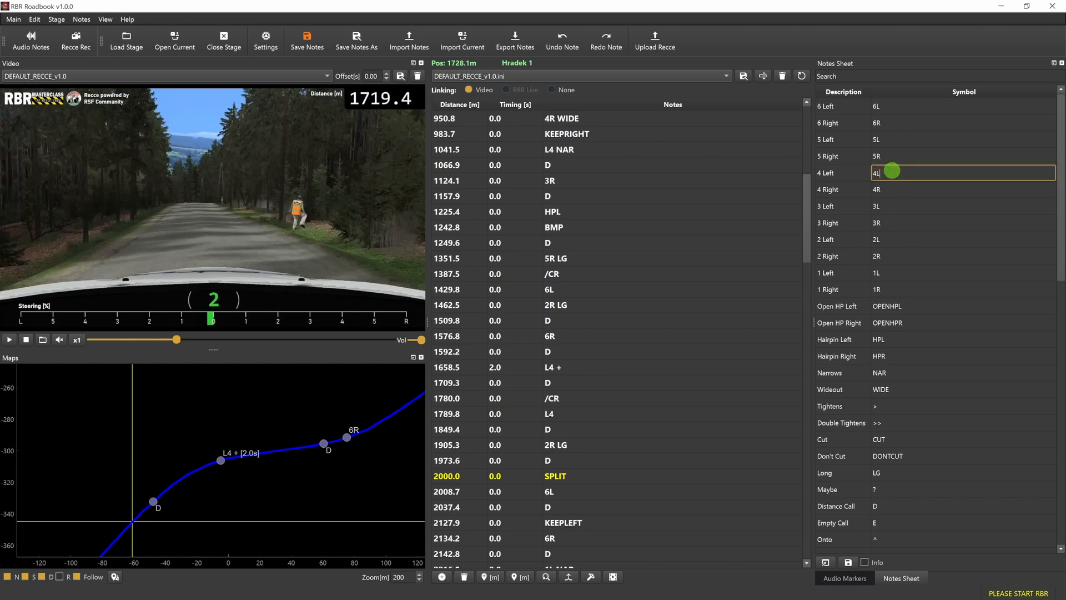
pyautogui.press('Return')
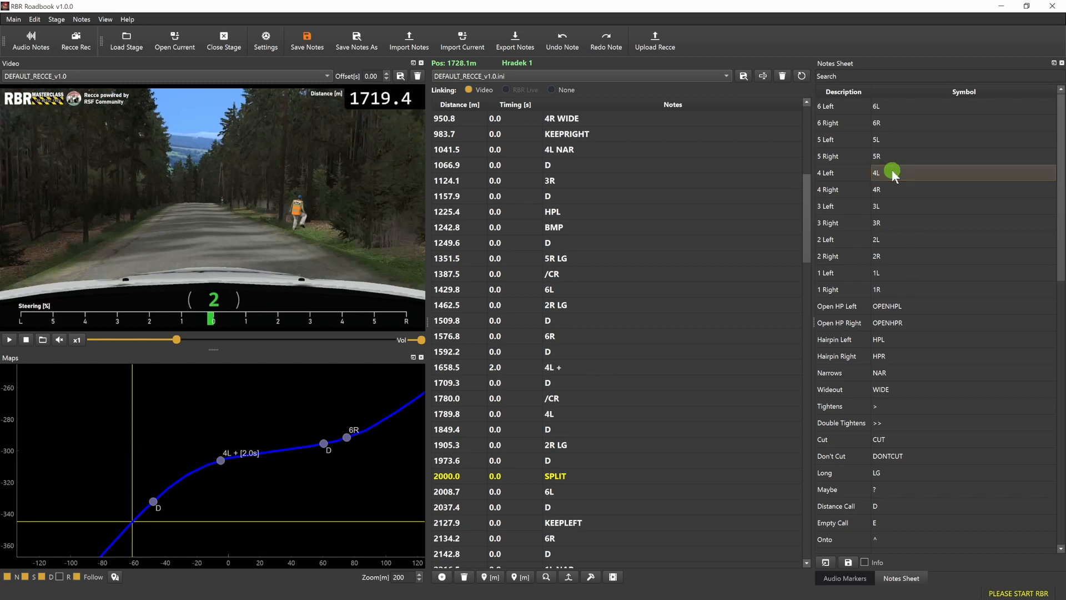
# Step: Set the symbol for Wideout in the notes sheet to WIDEOUT and check the notes list
pyautogui.doubleClick(909, 391)
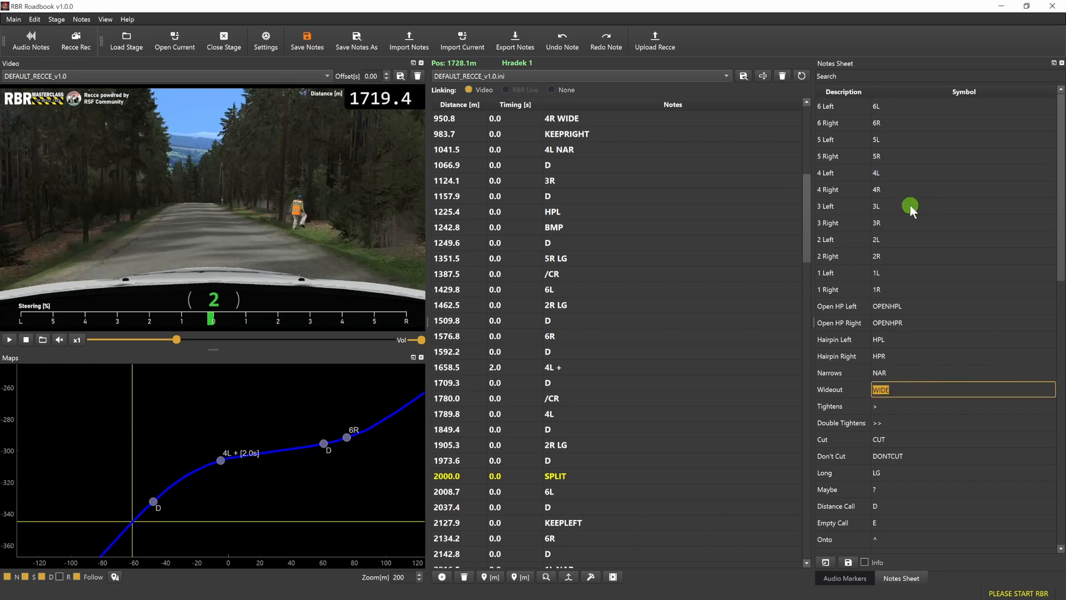
pyautogui.write('WIDEOUT')
pyautogui.press('Return')
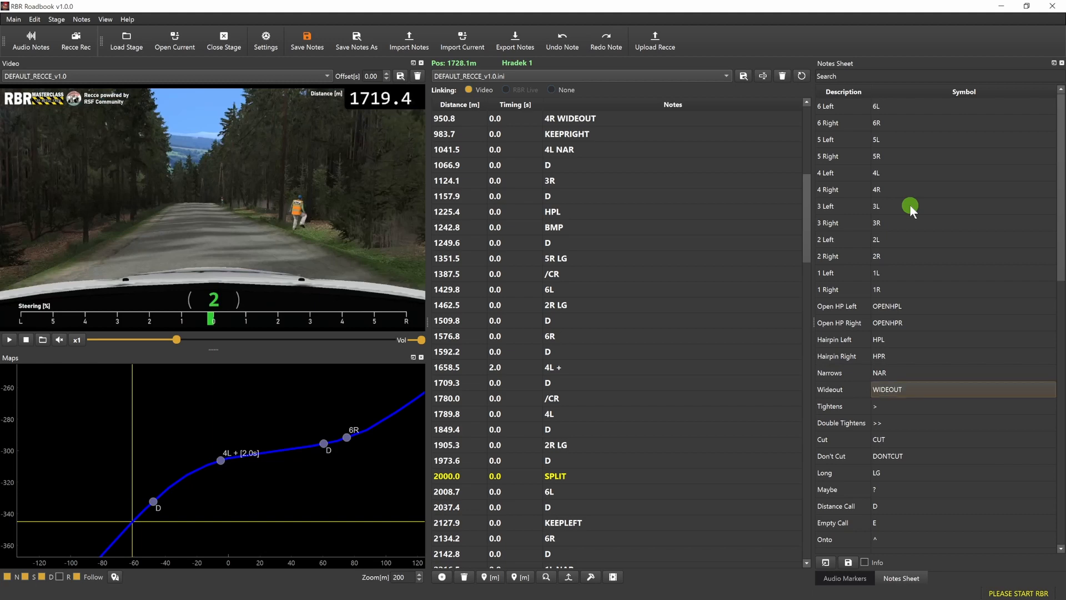
pyautogui.scroll(-1, 581, 255)
pyautogui.scroll(1, 581, 255)
pyautogui.scroll(3, 581, 255)
# Step: Set the symbol for Wideout in the notes sheet back to WIDE
pyautogui.doubleClick(929, 389)
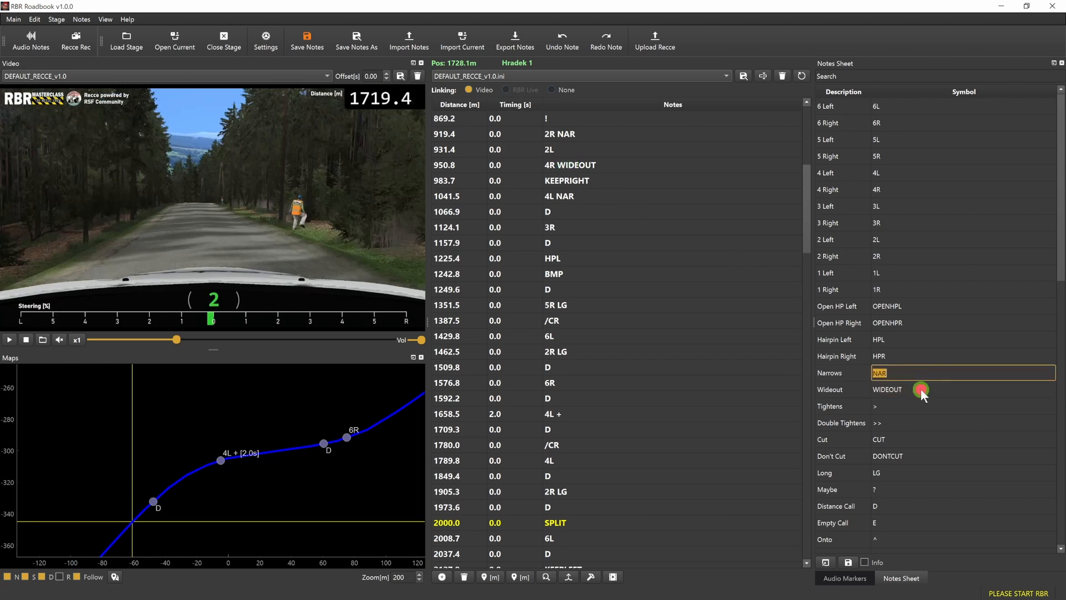
pyautogui.press('End')
pyautogui.press('BackSpace')
pyautogui.press('BackSpace')
pyautogui.press('BackSpace')
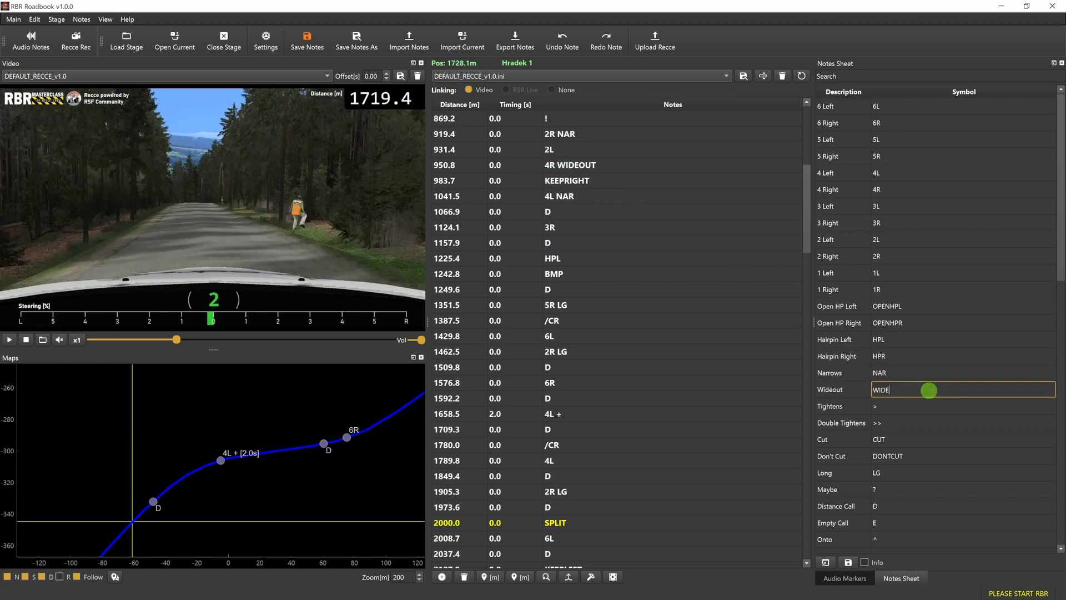
pyautogui.press('Return')
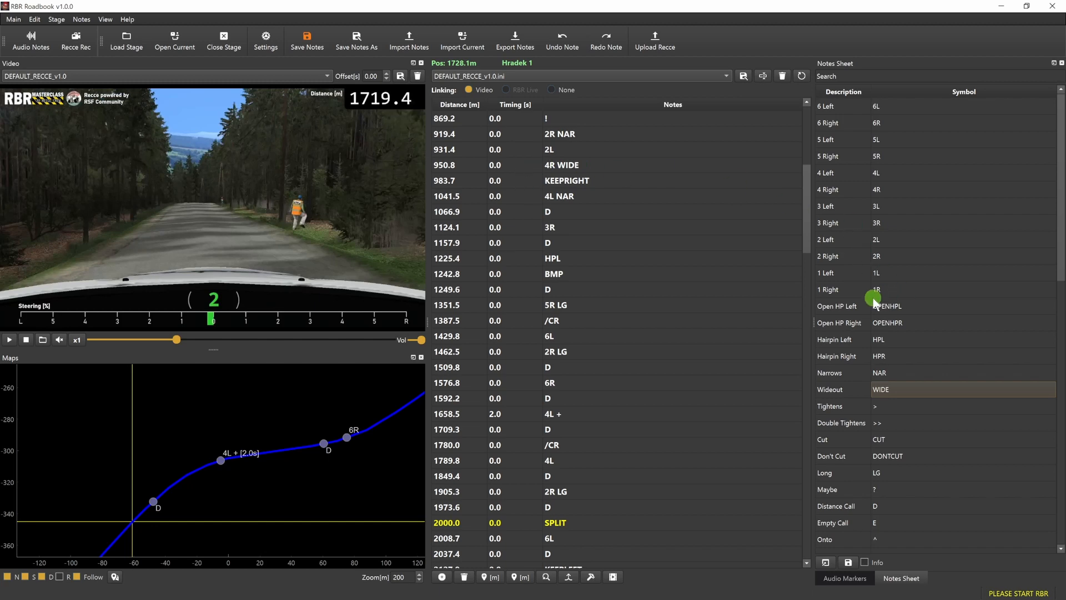
# Step: Examine the remaining symbols further down the notes sheet
pyautogui.scroll(-3, 874, 303)
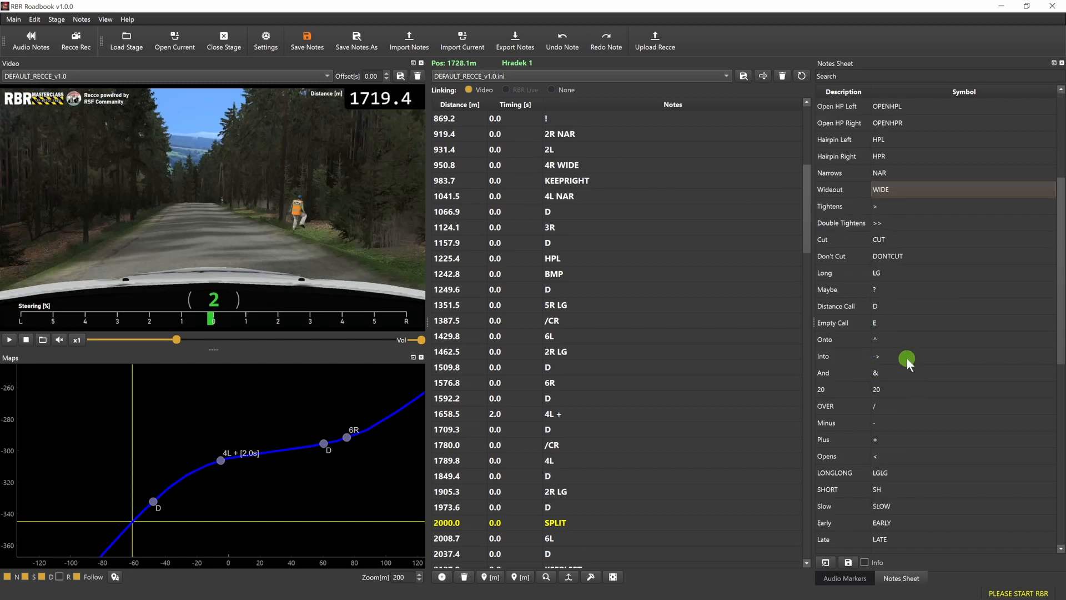
pyautogui.scroll(-3, 906, 355)
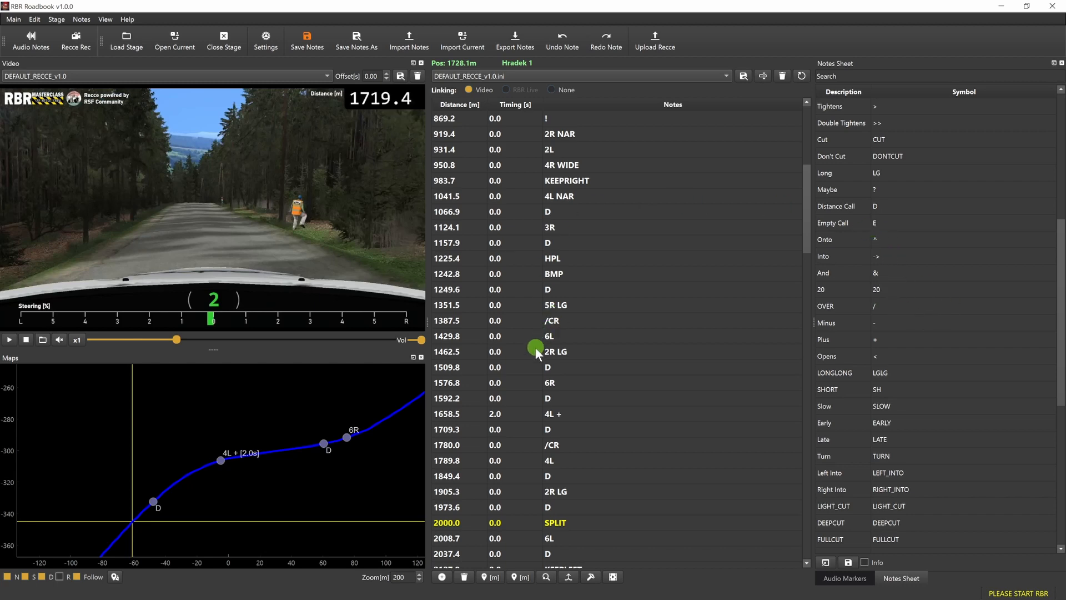
# Step: Add a plus to the 6R note at 1576.8 m so that it reads 6R +
pyautogui.click(582, 382)
pyautogui.doubleClick(600, 383)
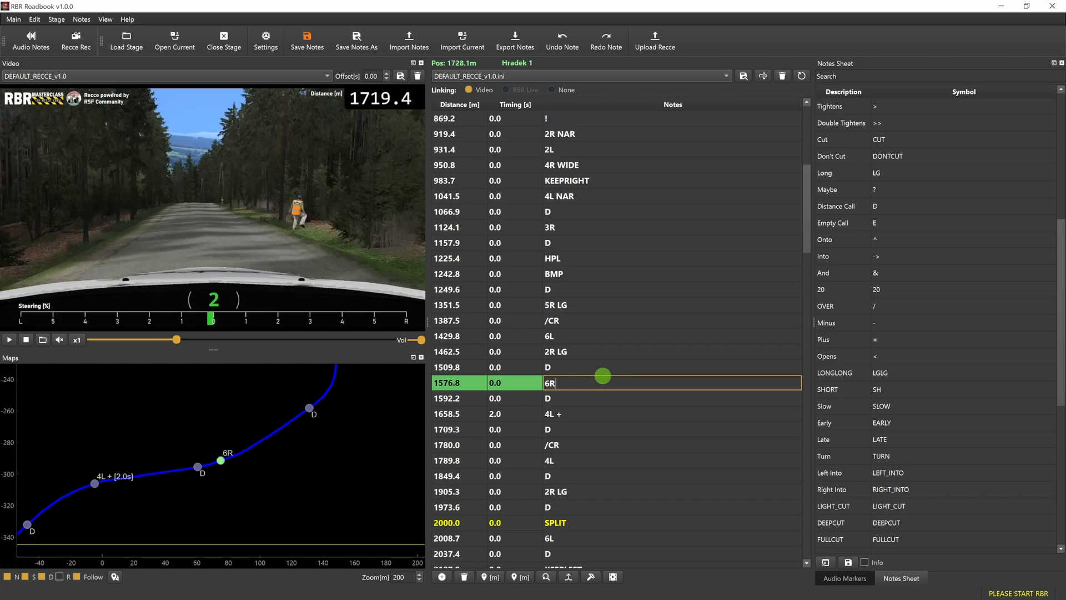
pyautogui.write('+')
pyautogui.press('Return')
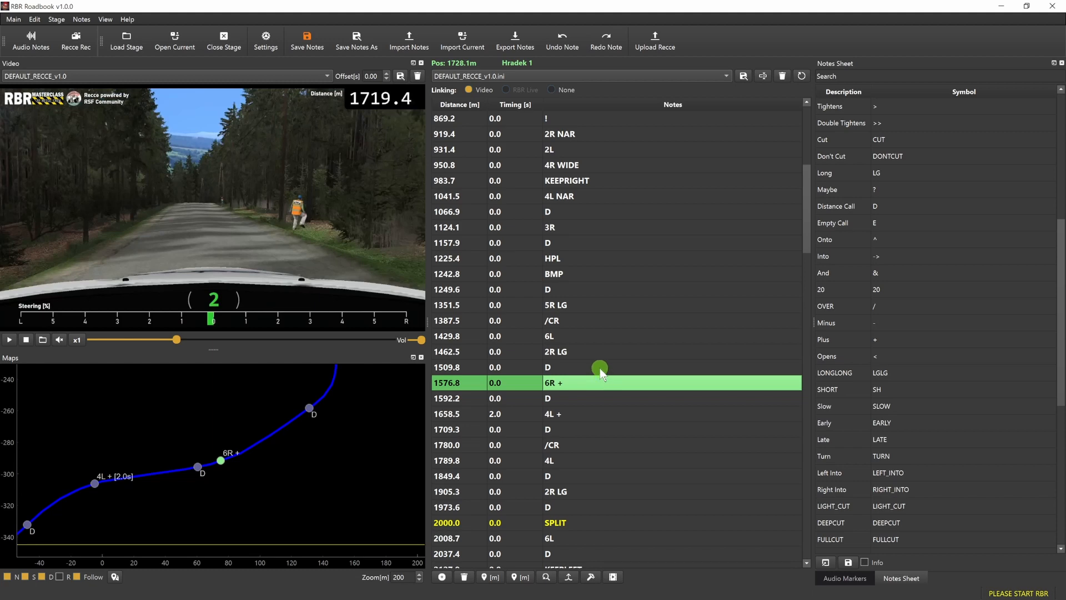
# Step: Extend the note at 1429.8 m to 6L+, and correct its spacing to 6L +
pyautogui.doubleClick(597, 337)
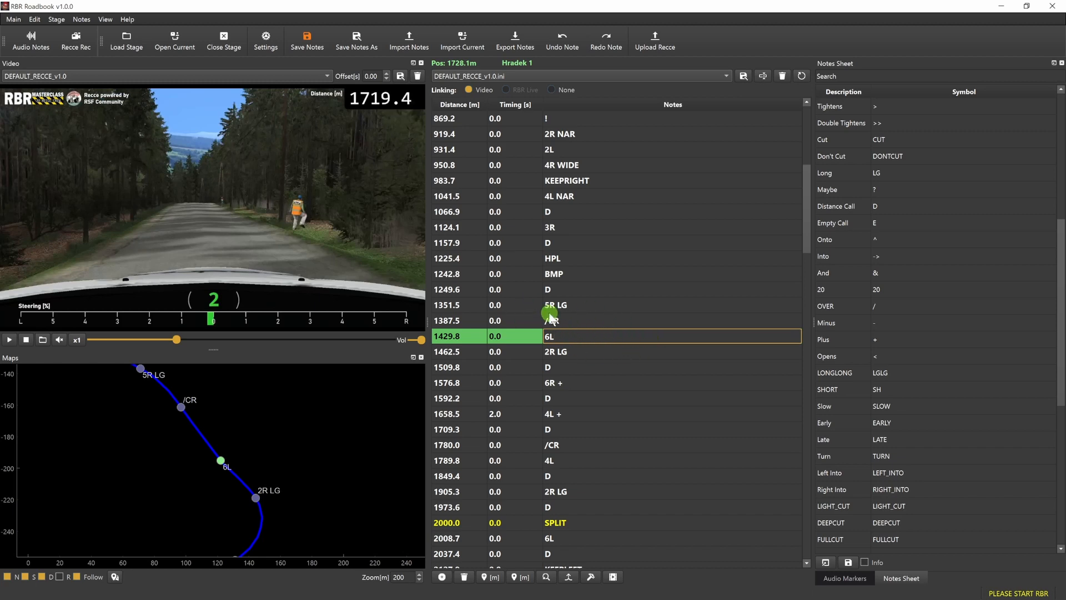
pyautogui.write('+')
pyautogui.press('Return')
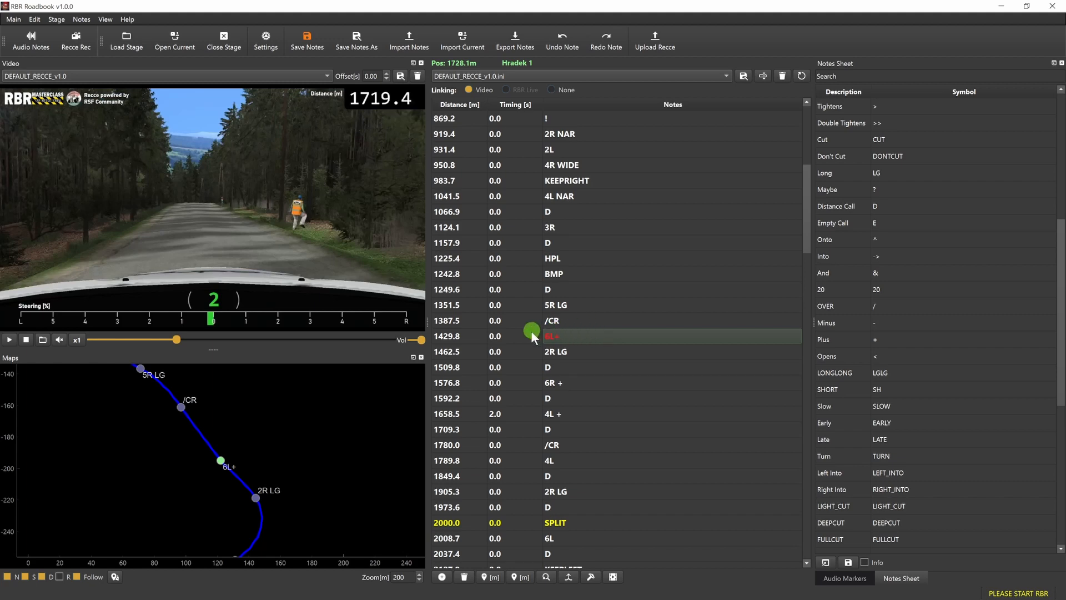
pyautogui.click(572, 337)
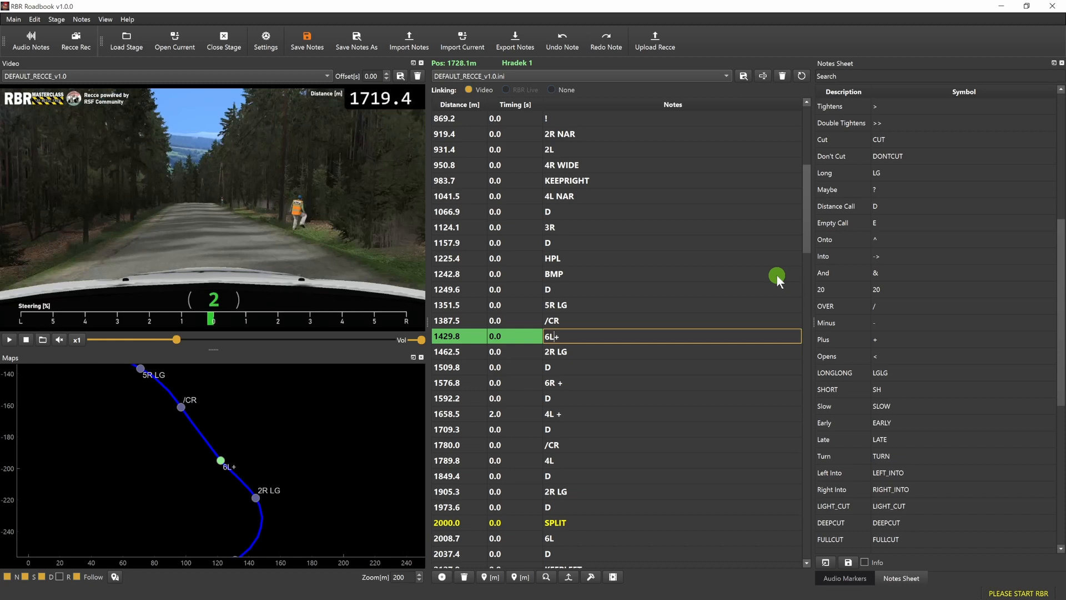
pyautogui.press('Return')
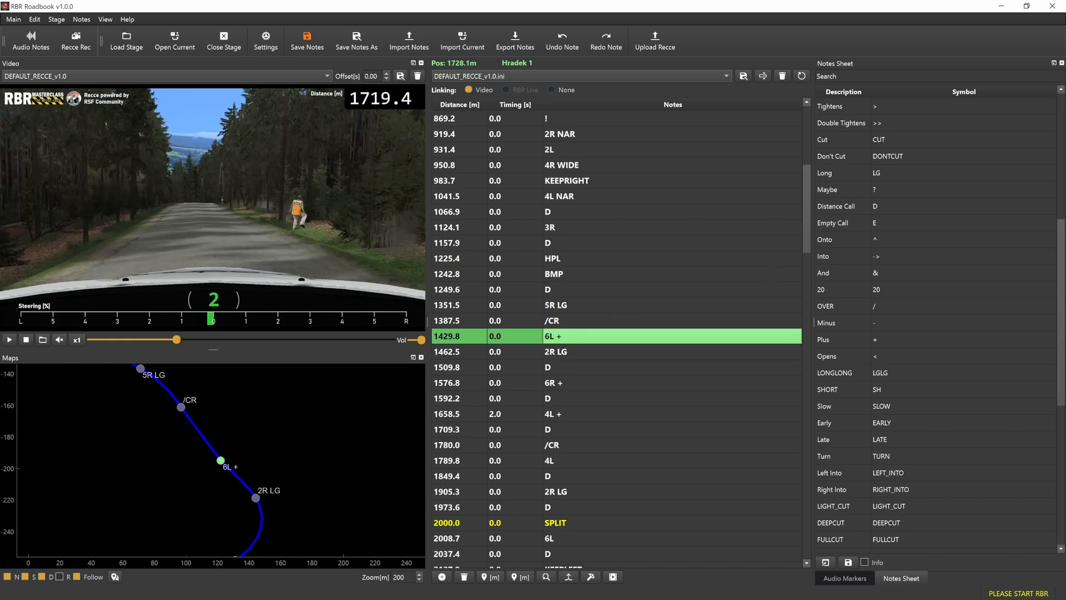
# Step: Replace the note at 1429.8 m with !! and look up the Double Caution symbol in the notes sheet
pyautogui.doubleClick(581, 336)
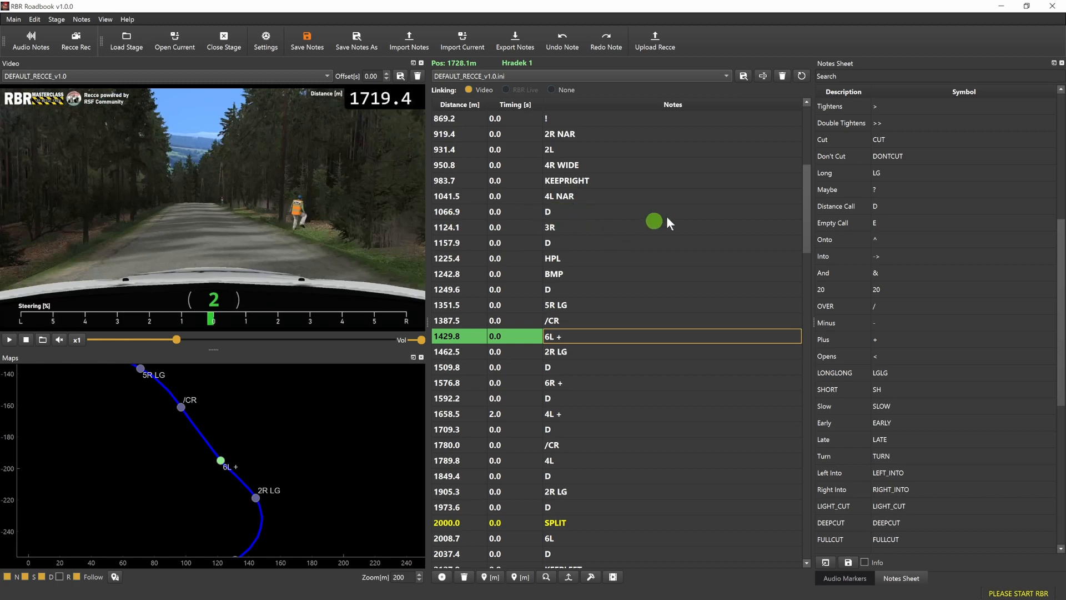
pyautogui.doubleClick(582, 336)
pyautogui.write('!!')
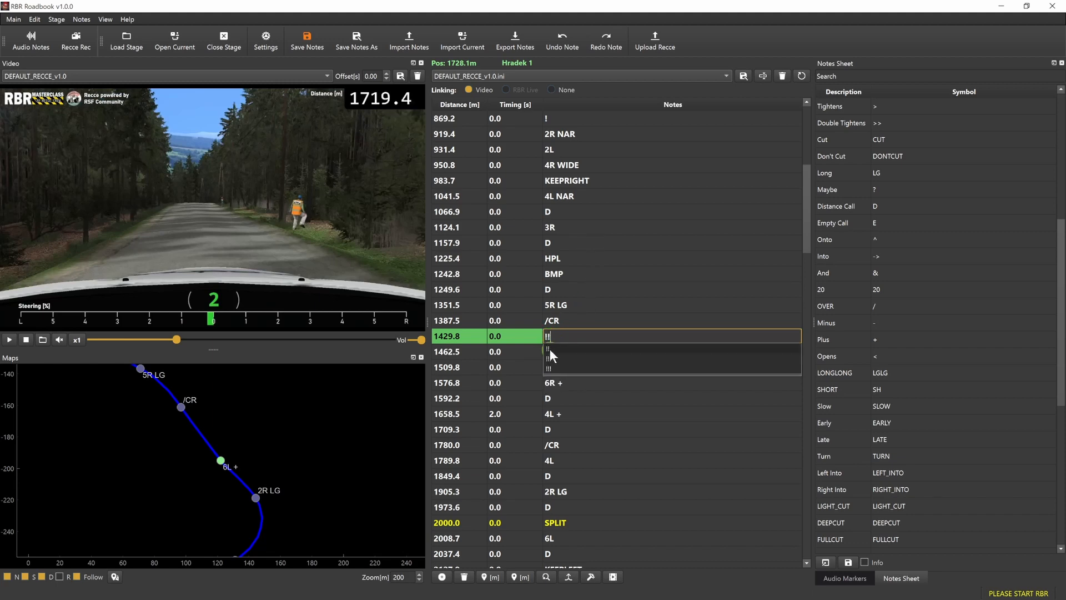
pyautogui.click(812, 337)
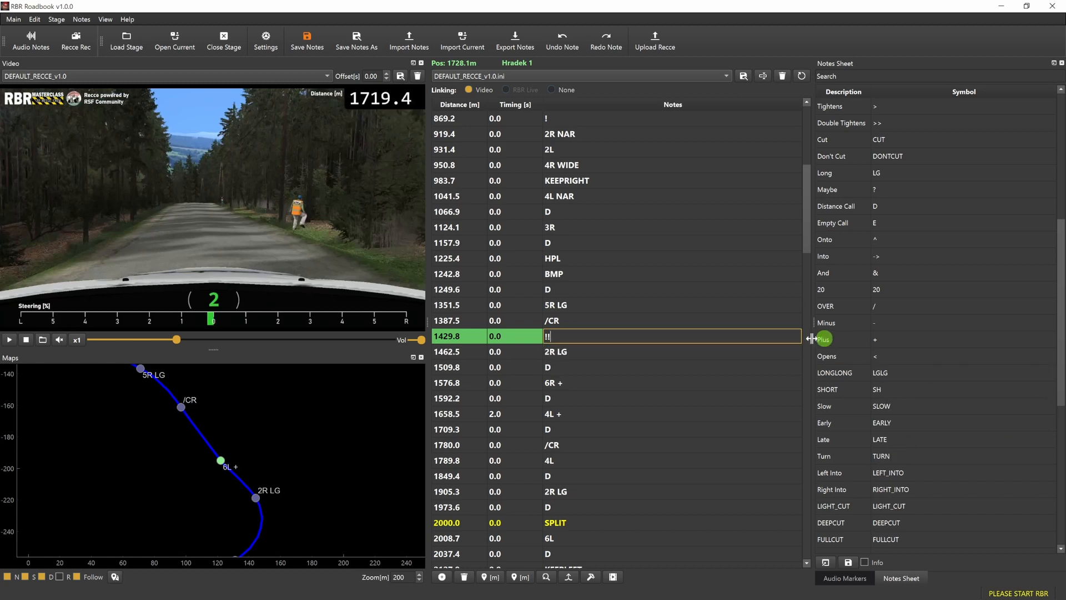
pyautogui.moveTo(1061, 360); pyautogui.dragTo(1061, 508)
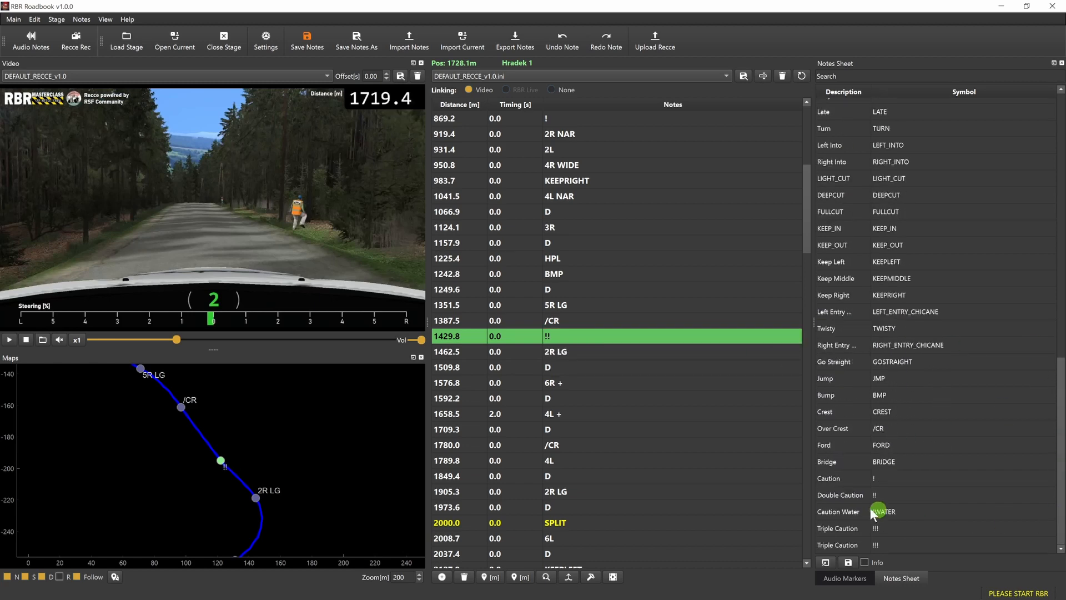
# Step: Extend the double caution note at 1429.8 m to !! 5L -> 4R >> -> 2L -
pyautogui.doubleClick(589, 339)
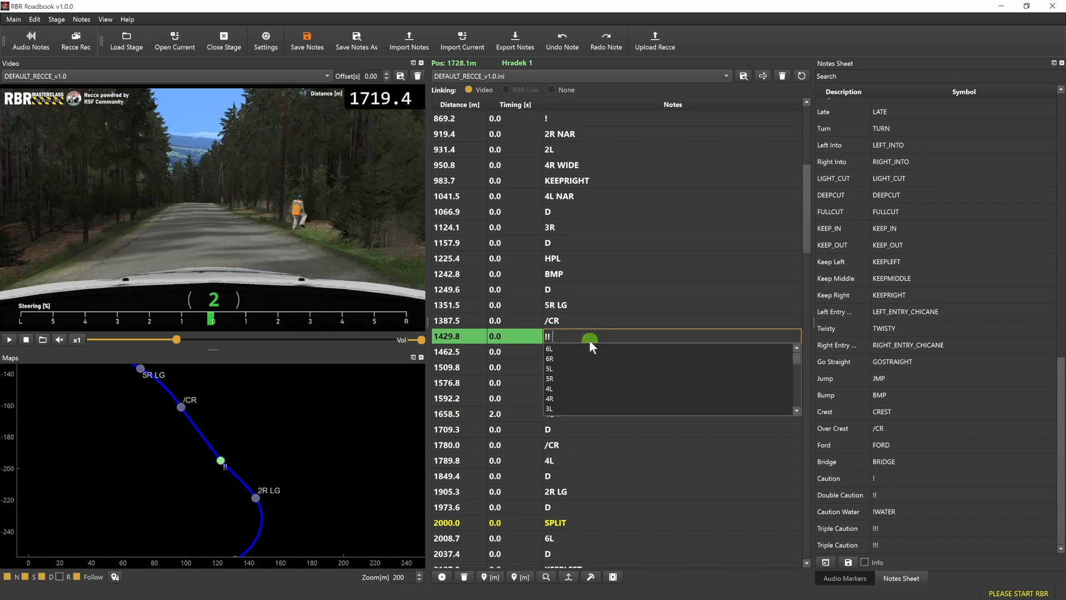
pyautogui.write('5L -> 4')
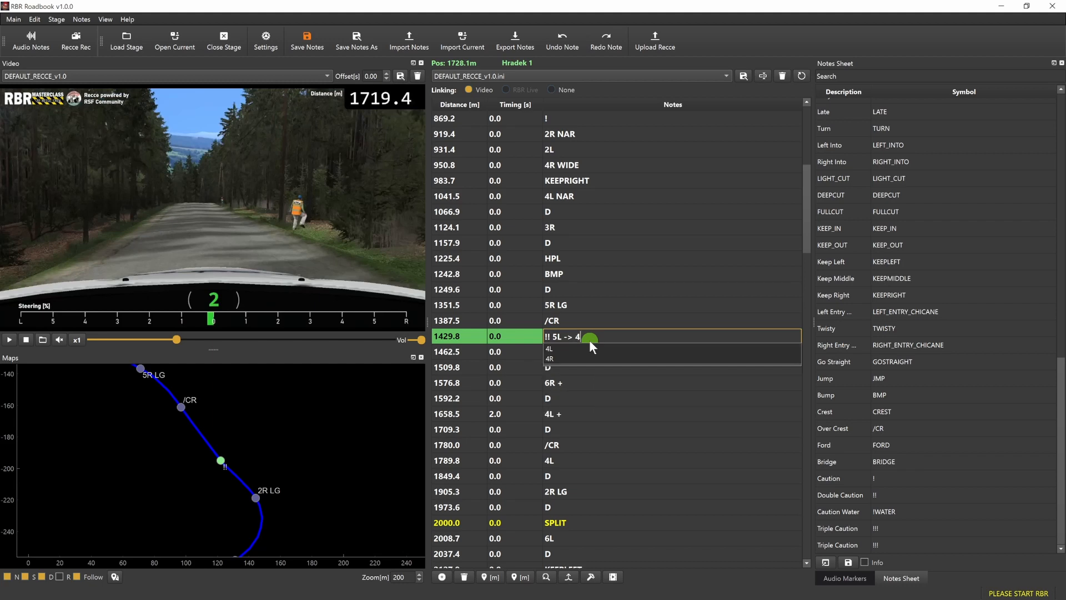
pyautogui.write('R >')
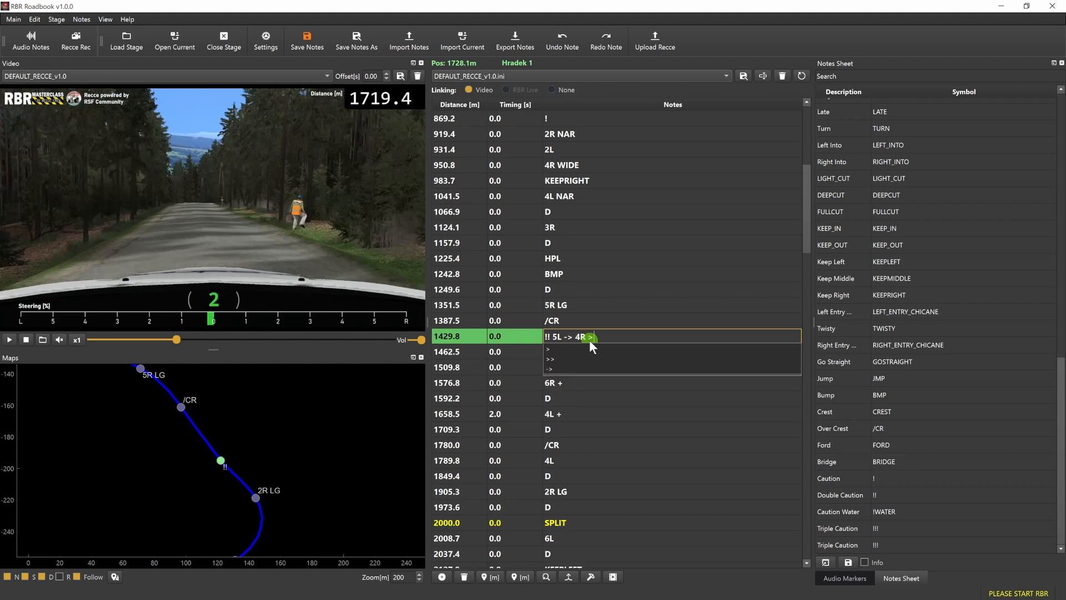
pyautogui.write('> ')
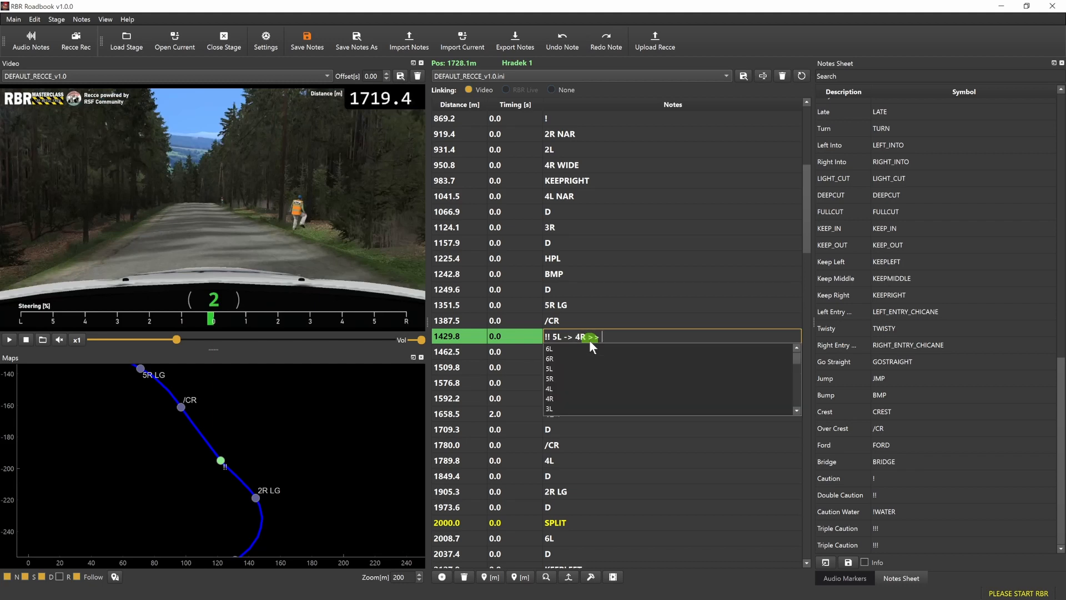
pyautogui.write('-> 2L')
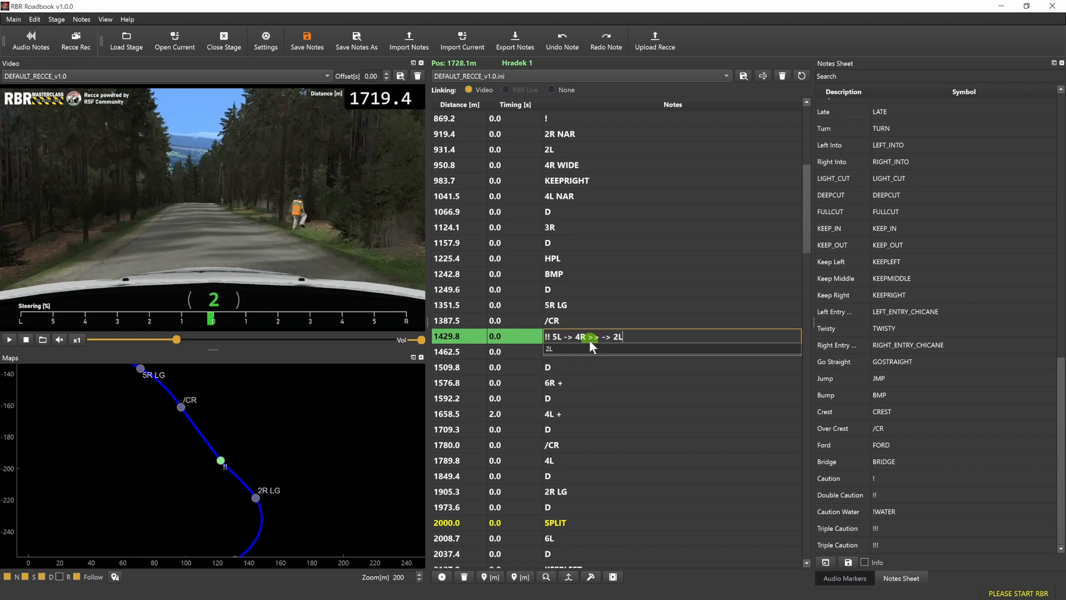
pyautogui.write(' -')
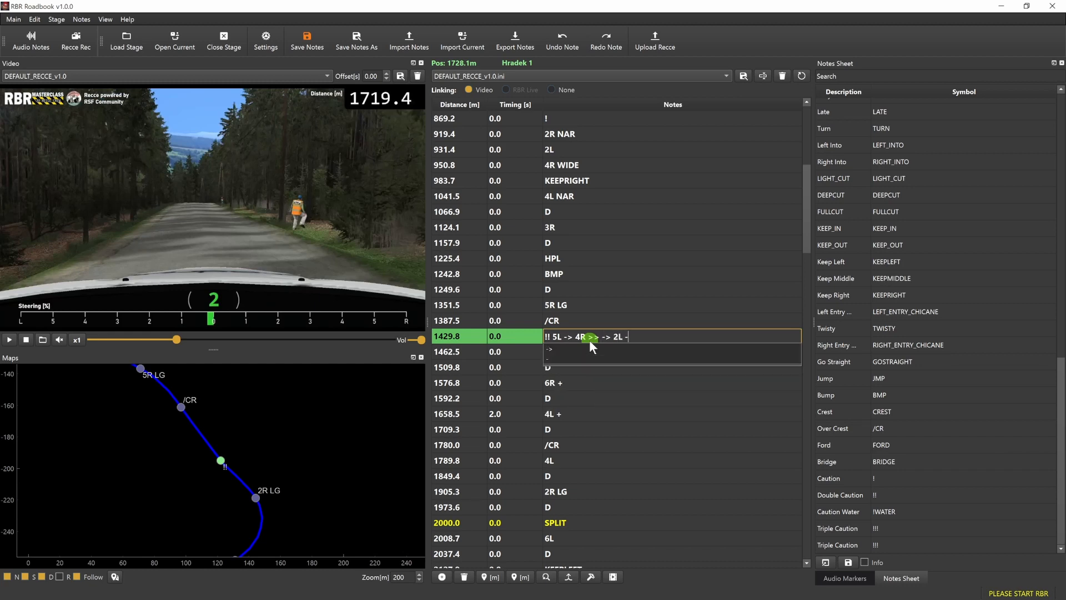
pyautogui.press('Return')
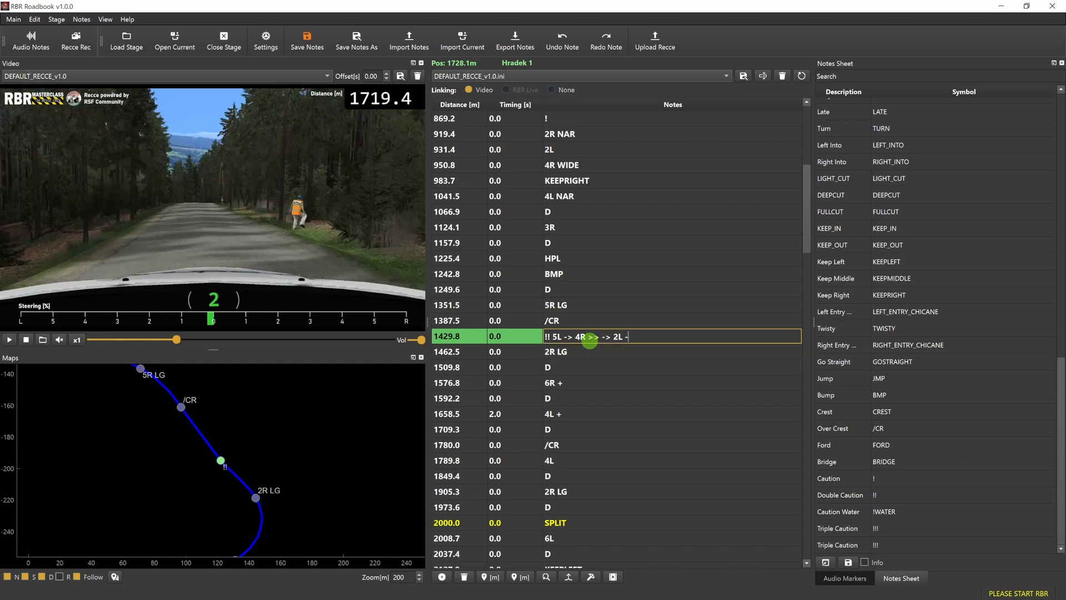
pyautogui.press('Return')
# Step: Inspect the unknown note [930] at 1124.1 m and compare it with other notes in the list
pyautogui.scroll(3, 239, 475)
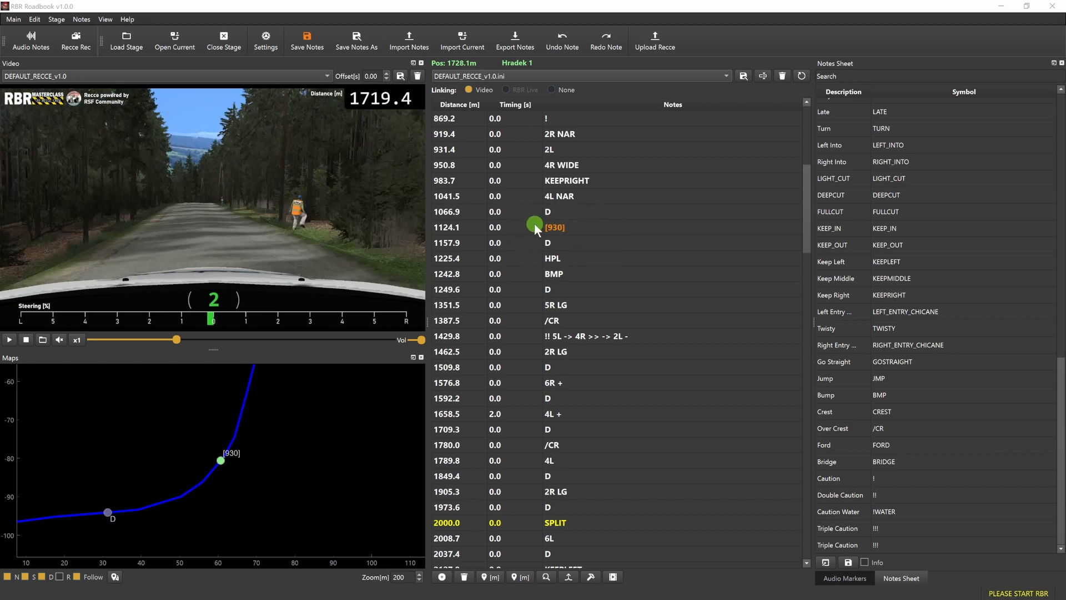
pyautogui.click(583, 231)
pyautogui.click(589, 213)
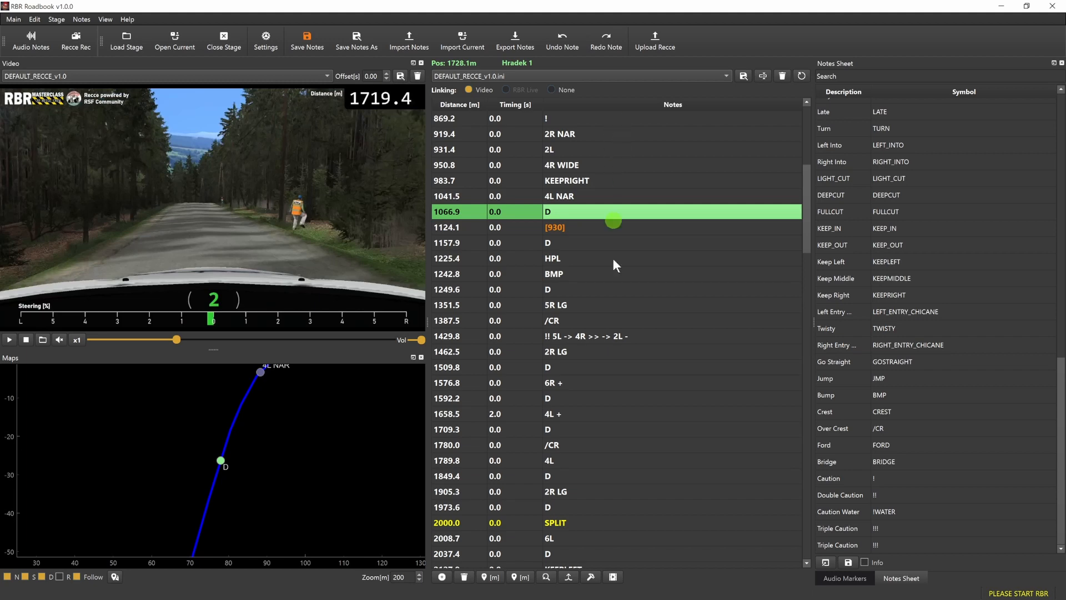
pyautogui.click(617, 366)
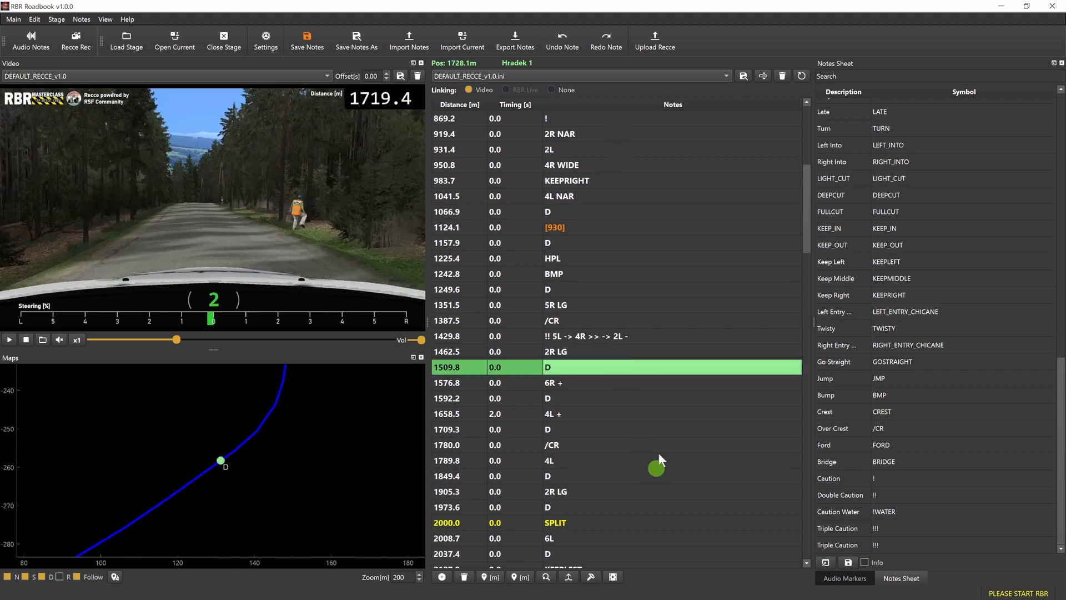
pyautogui.click(574, 230)
pyautogui.click(604, 290)
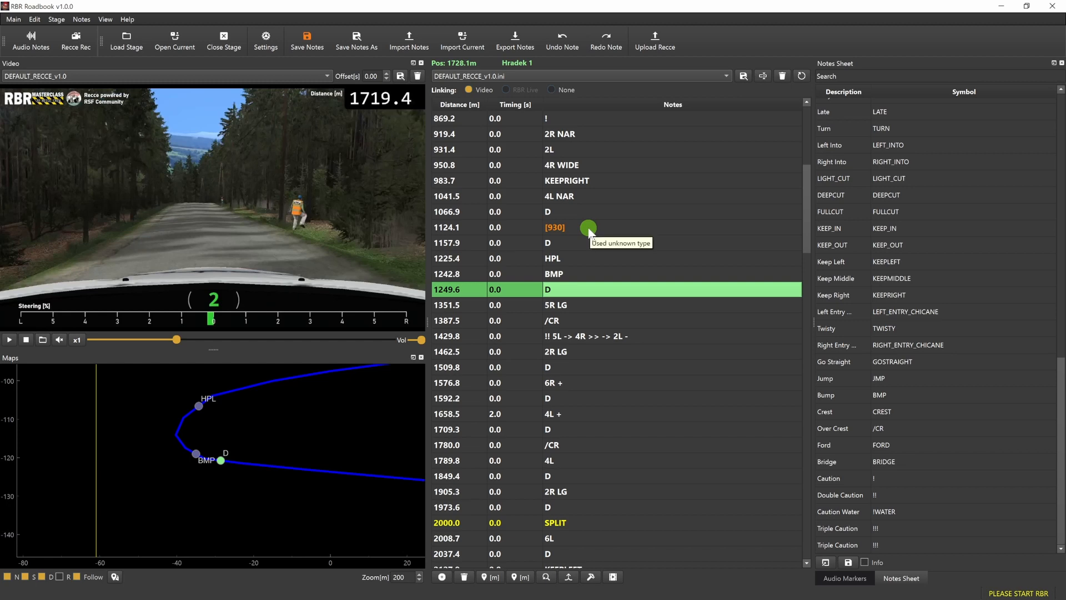
# Step: Replace the unknown note [930] at 1124.1 m with /CR
pyautogui.click(589, 232)
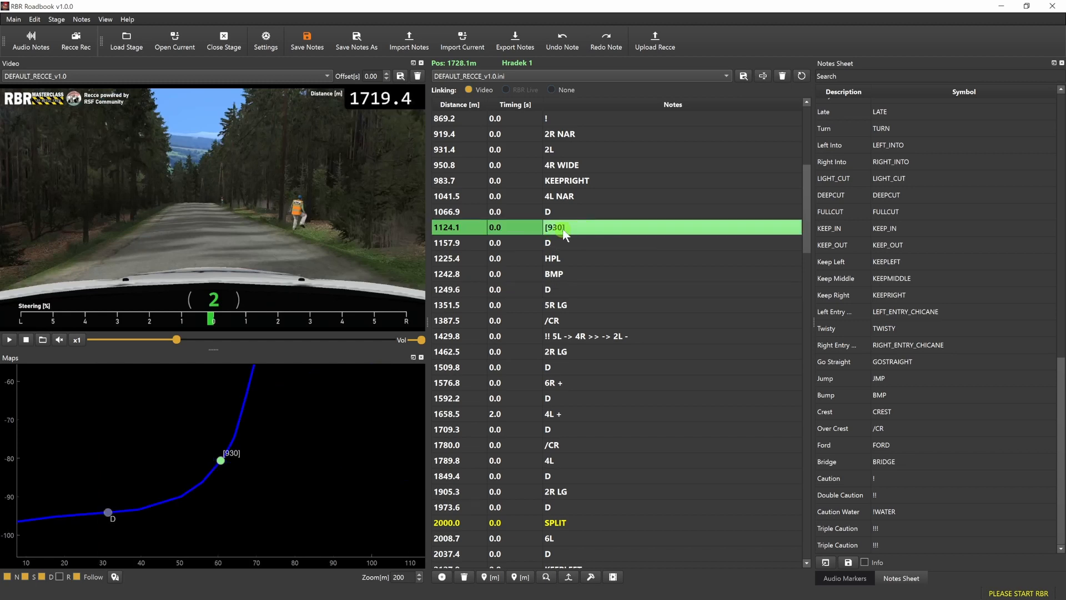
pyautogui.click(566, 231)
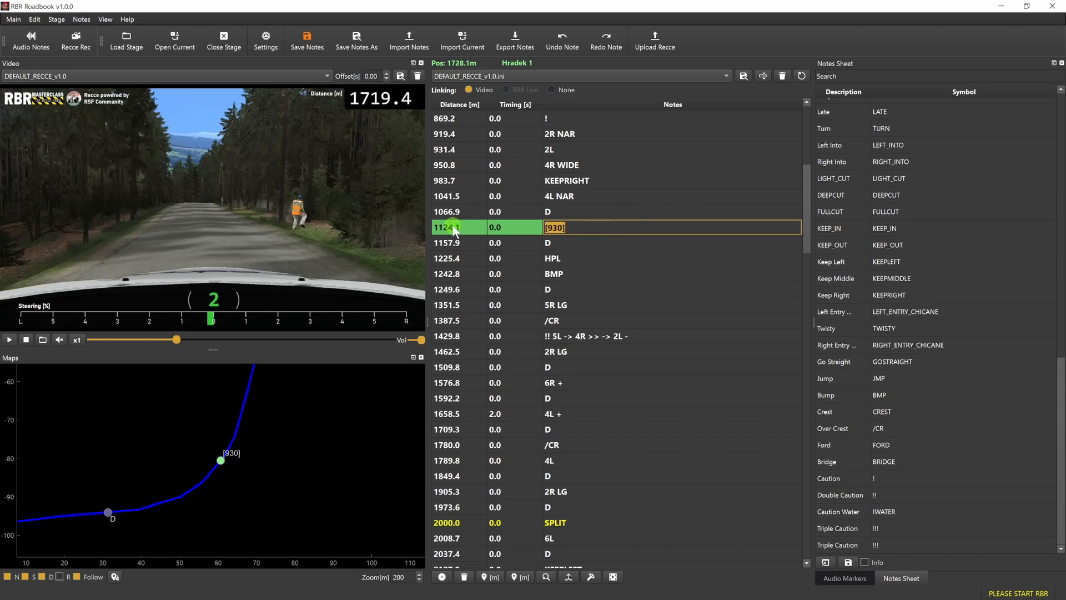
pyautogui.write('$')
pyautogui.write('/CR')
pyautogui.press('Return')
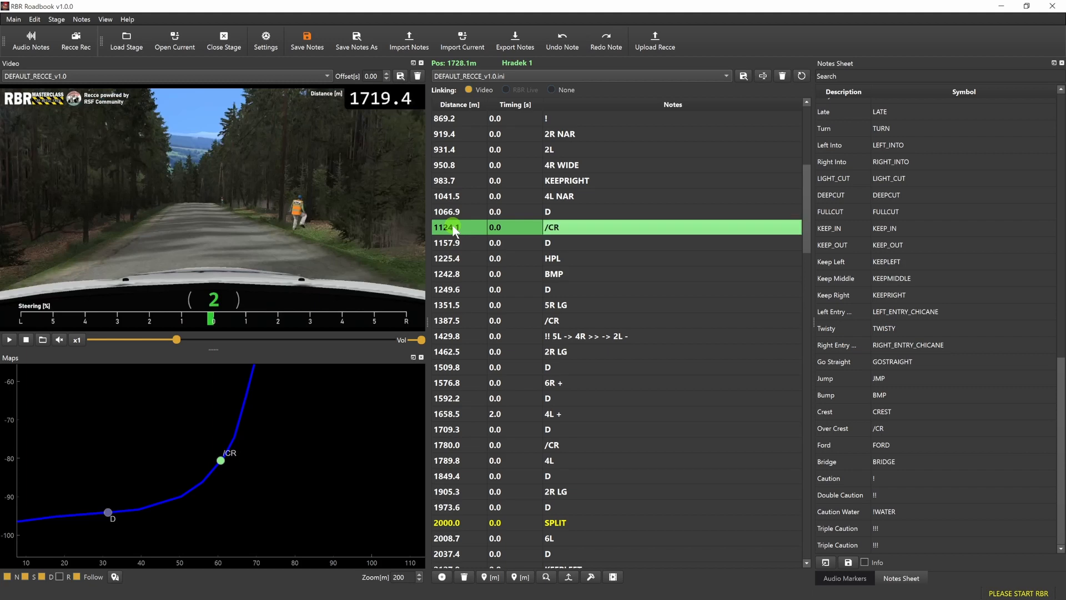
# Step: Replace the note at 1124.1 m with the unknown code [900]
pyautogui.click(660, 278)
pyautogui.click(572, 227)
pyautogui.click(572, 226)
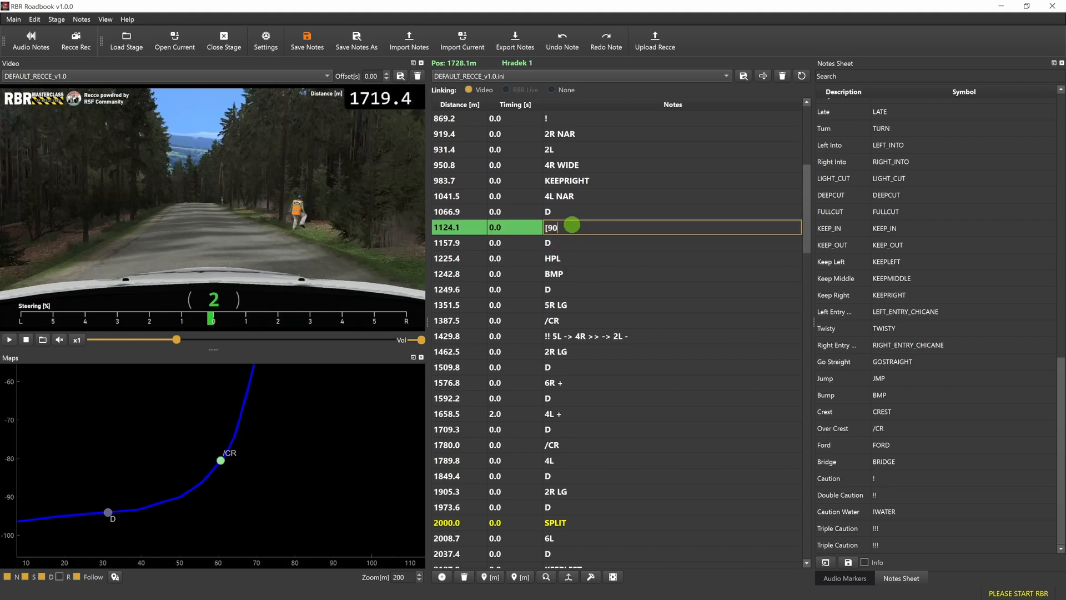
pyautogui.write('[900]')
pyautogui.press('Return')
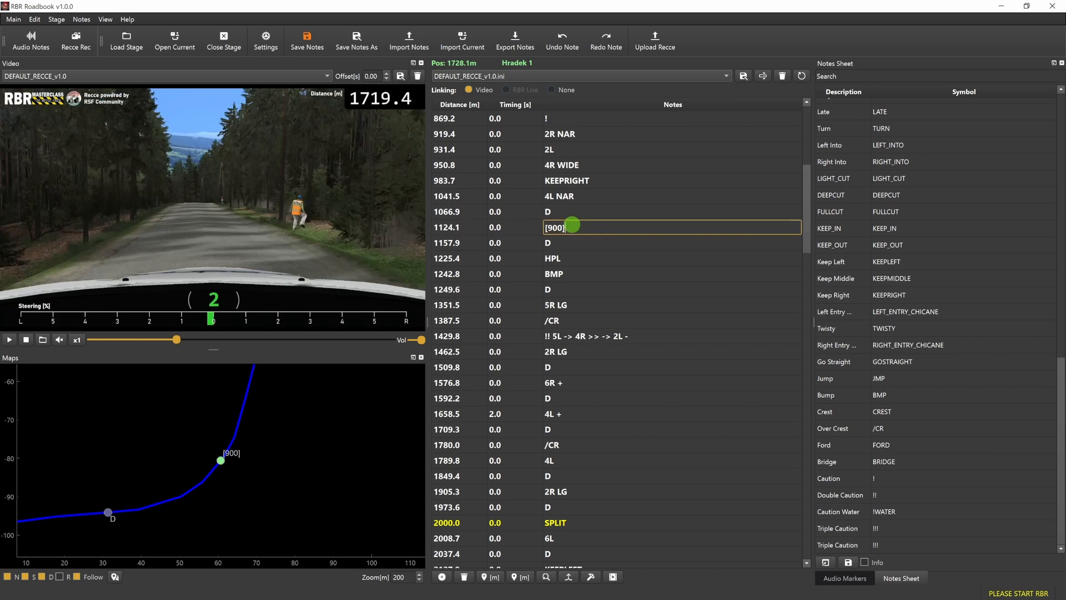
# Step: Run Fix notes to remove the unknown [900] note at 1124.1 m
pyautogui.click(618, 289)
pyautogui.click(676, 225)
pyautogui.click(592, 577)
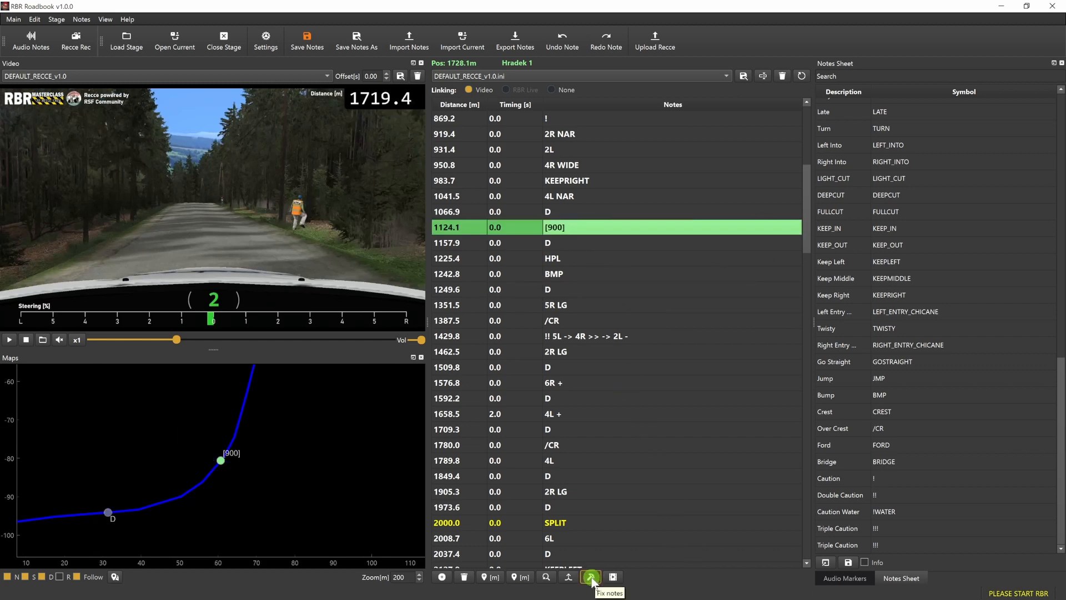
pyautogui.click(591, 578)
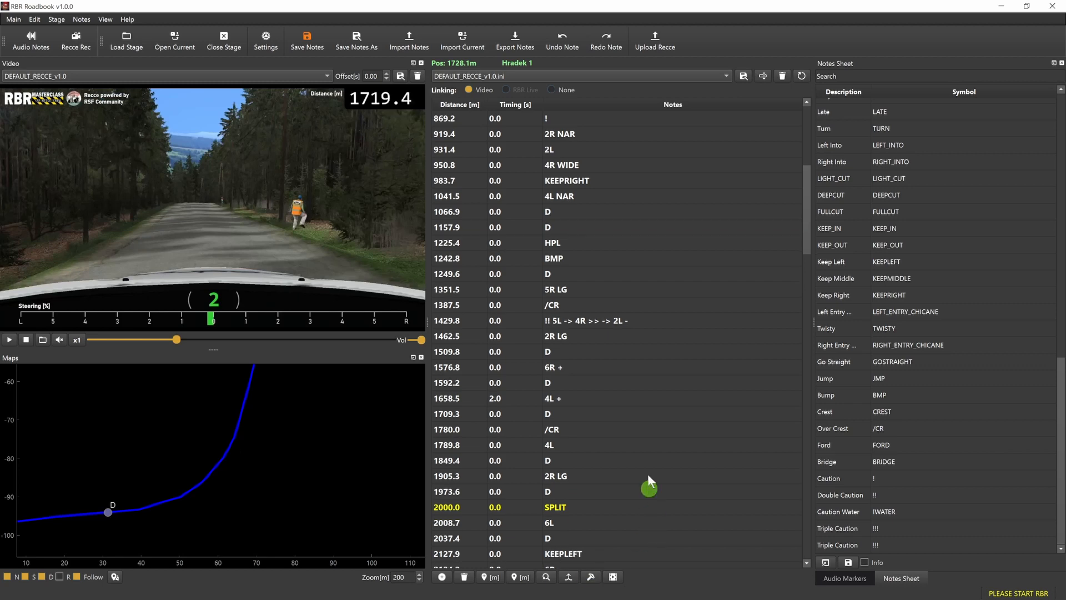
# Step: Replace the D note at 1157.9 m with 4R [1901] !!
pyautogui.doubleClick(567, 231)
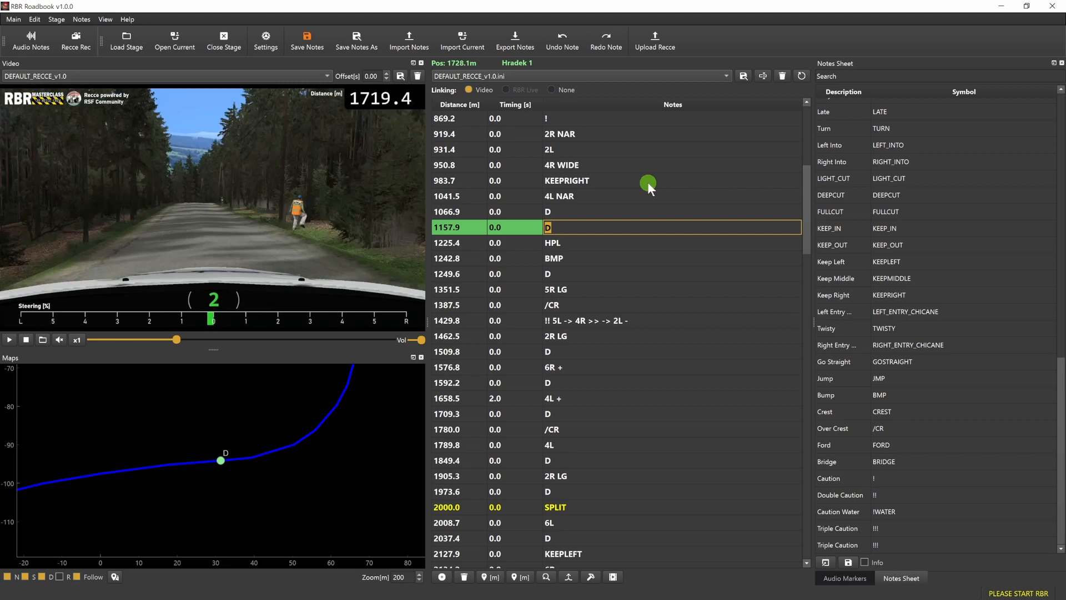
pyautogui.write('4R [1901] ')
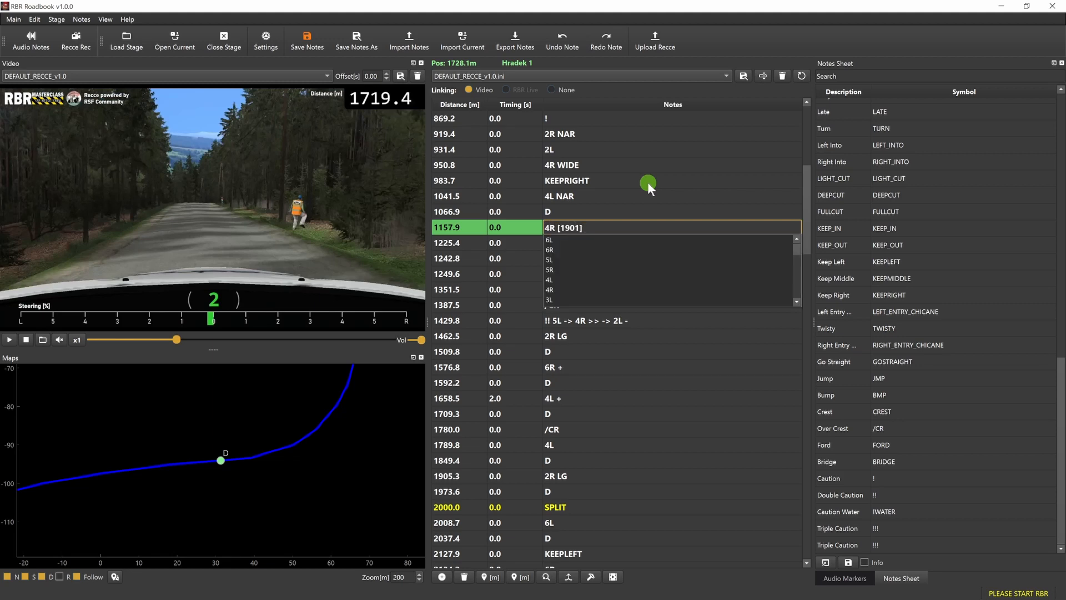
pyautogui.write('!!')
pyautogui.press('Return')
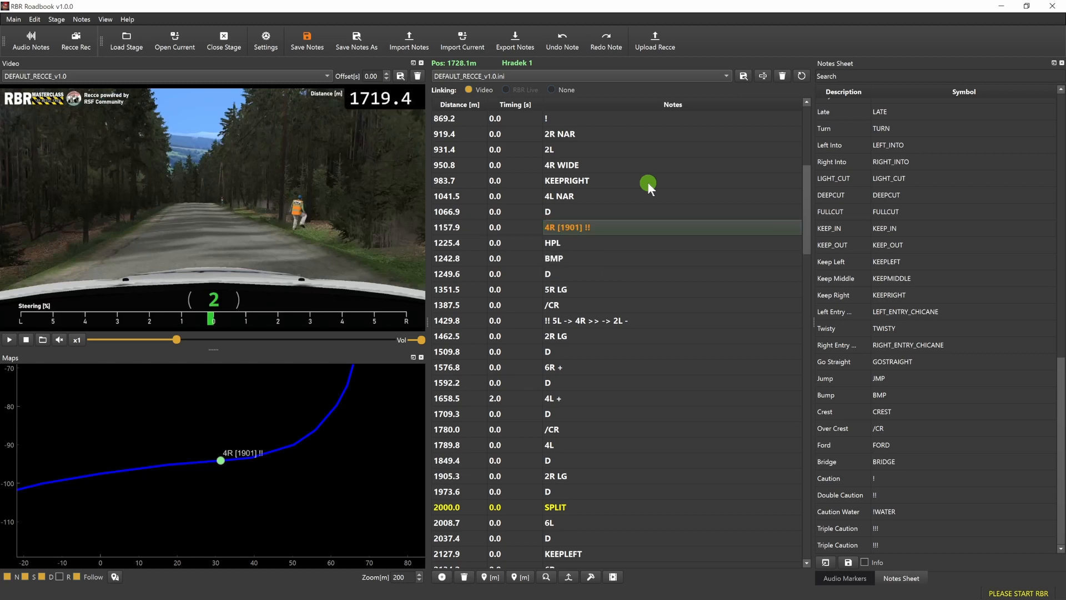
# Step: Run Fix notes to strip the unknown code [1901] from the note at 1157.9 m
pyautogui.click(522, 289)
pyautogui.click(460, 227)
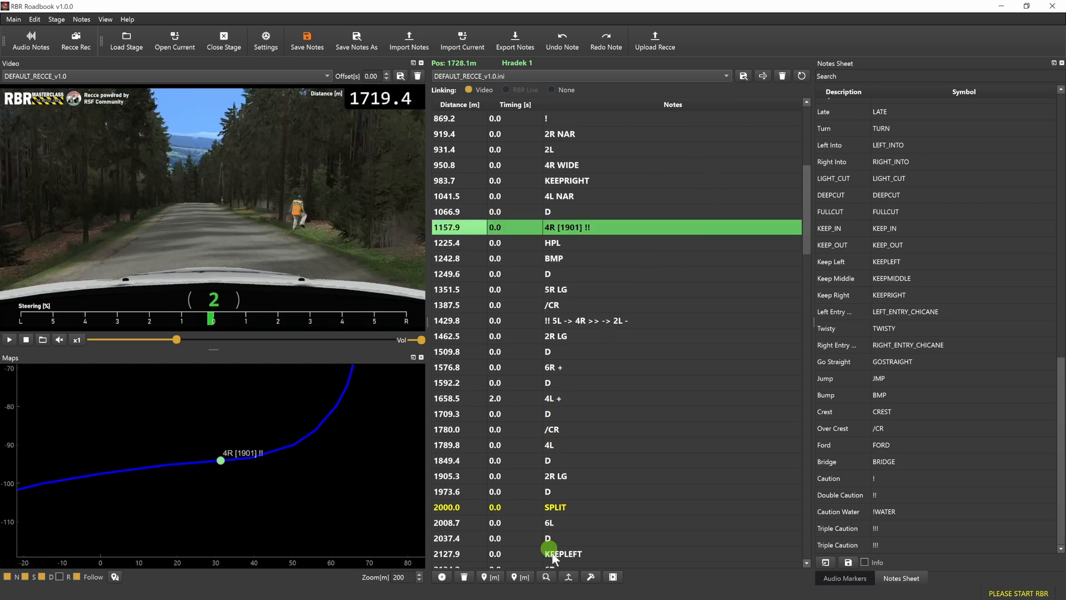
pyautogui.click(591, 577)
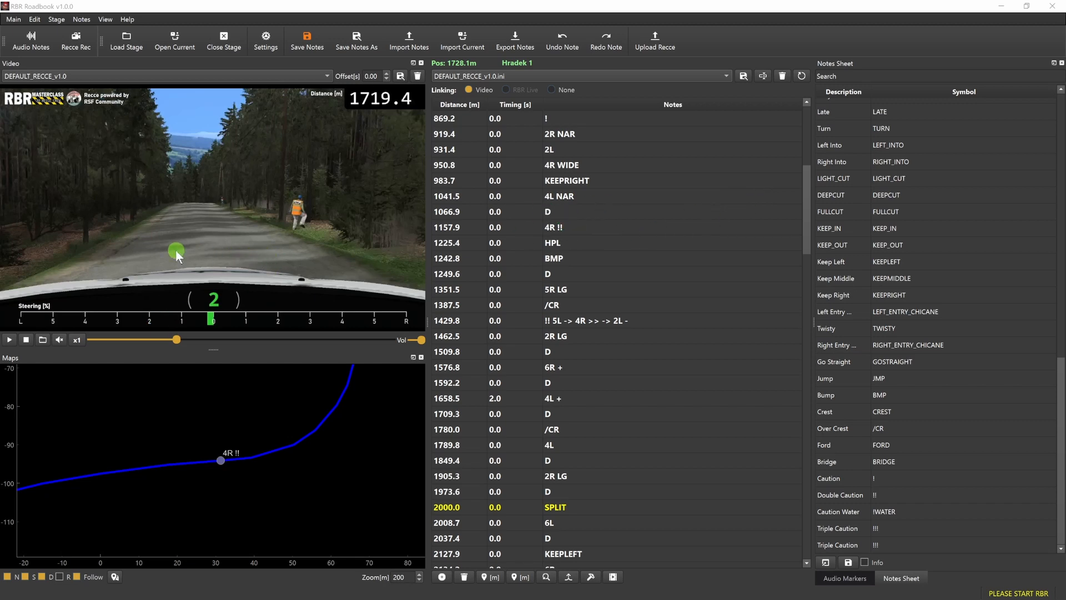
# Step: Step the recce video forward along the stage to about 1748 m
pyautogui.click(246, 269)
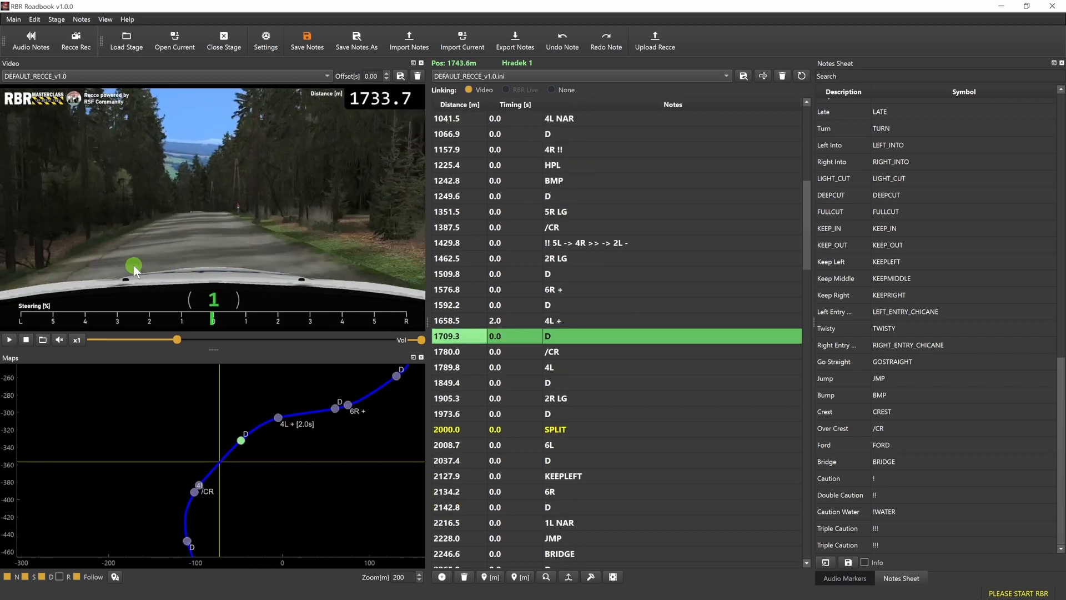
pyautogui.scroll(5, 134, 265)
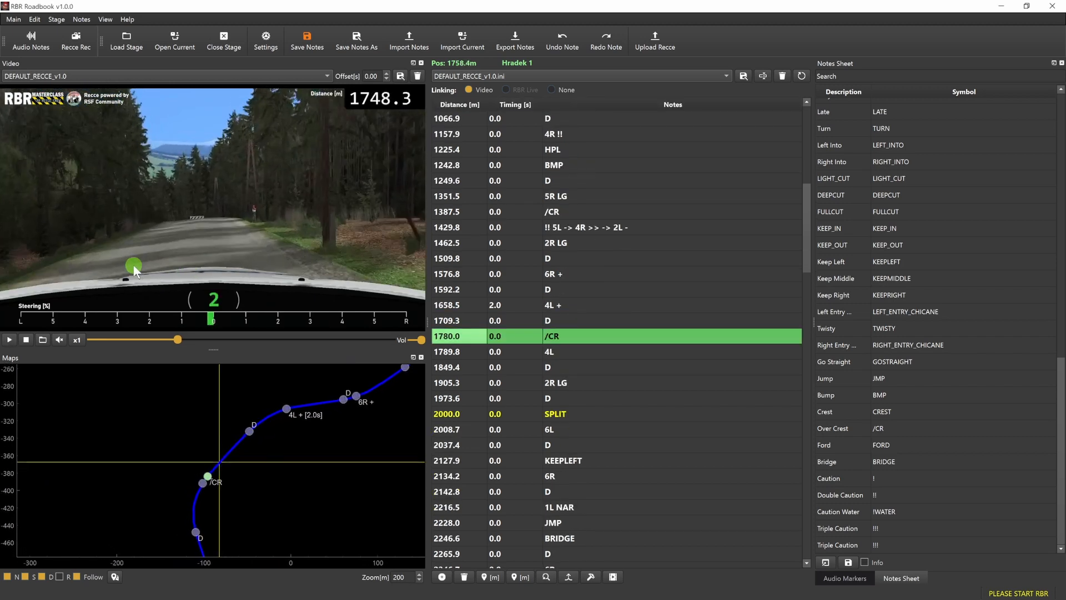
# Step: Step the recce video forward and back along the stage, watching how the pace note list and map follow the position
pyautogui.scroll(3, 134, 264)
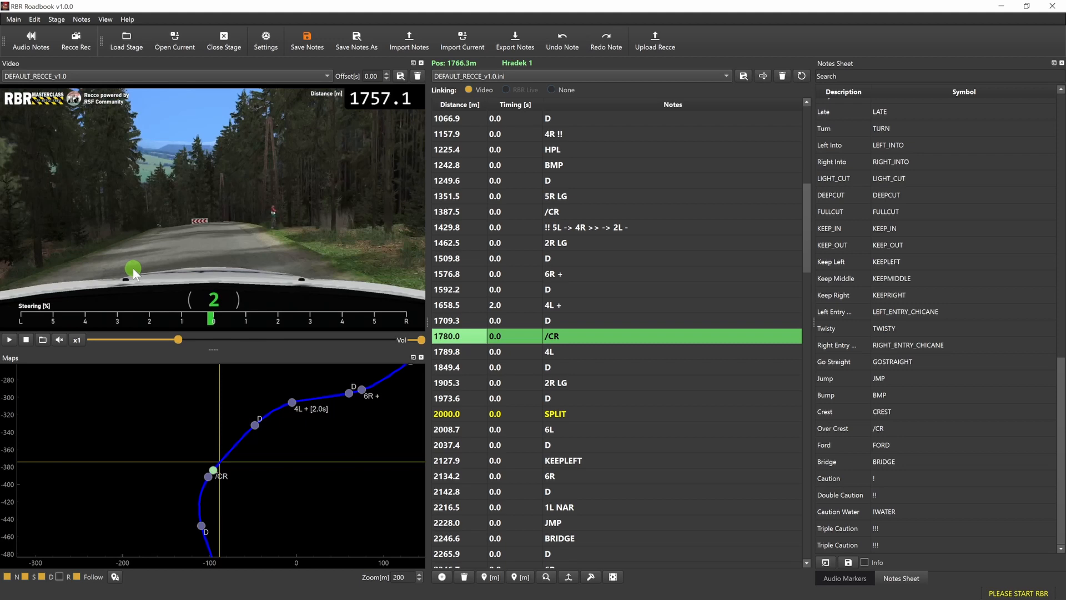
pyautogui.scroll(2, 131, 275)
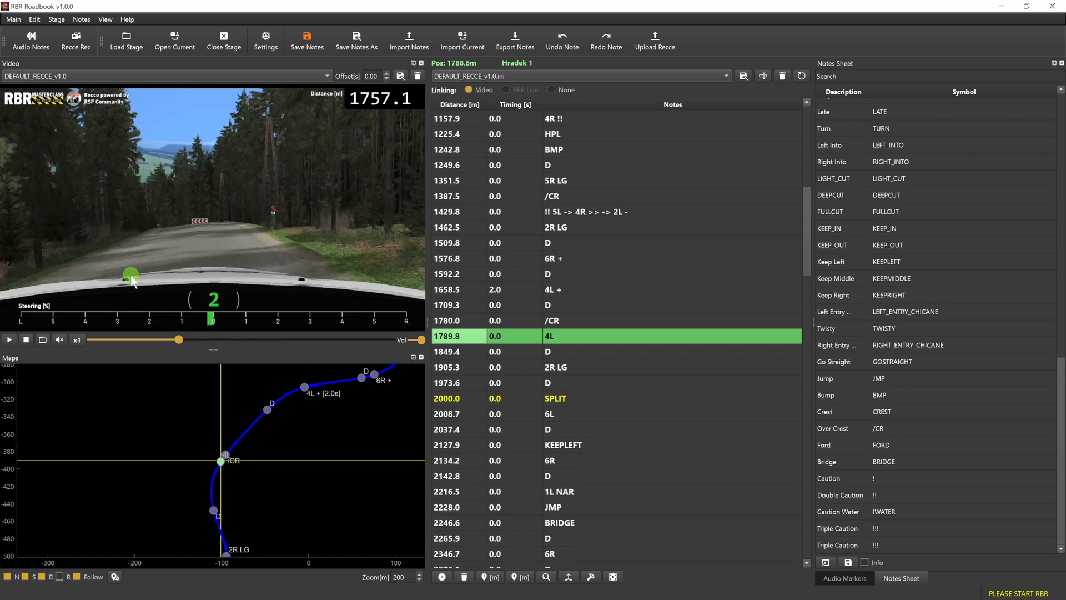
pyautogui.scroll(8, 131, 279)
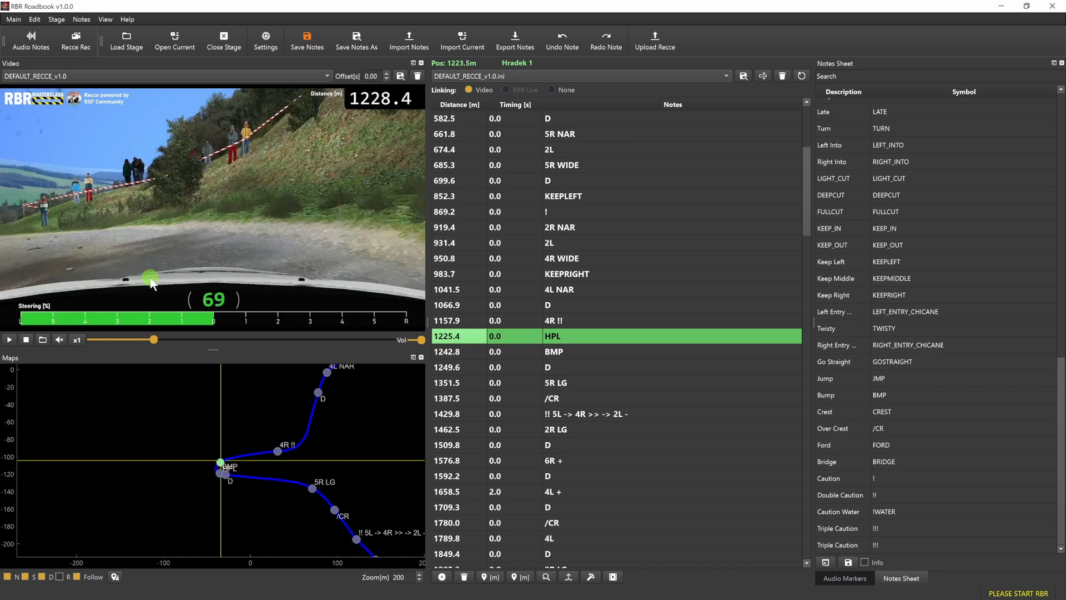
pyautogui.scroll(-5, 139, 282)
pyautogui.scroll(3, 151, 282)
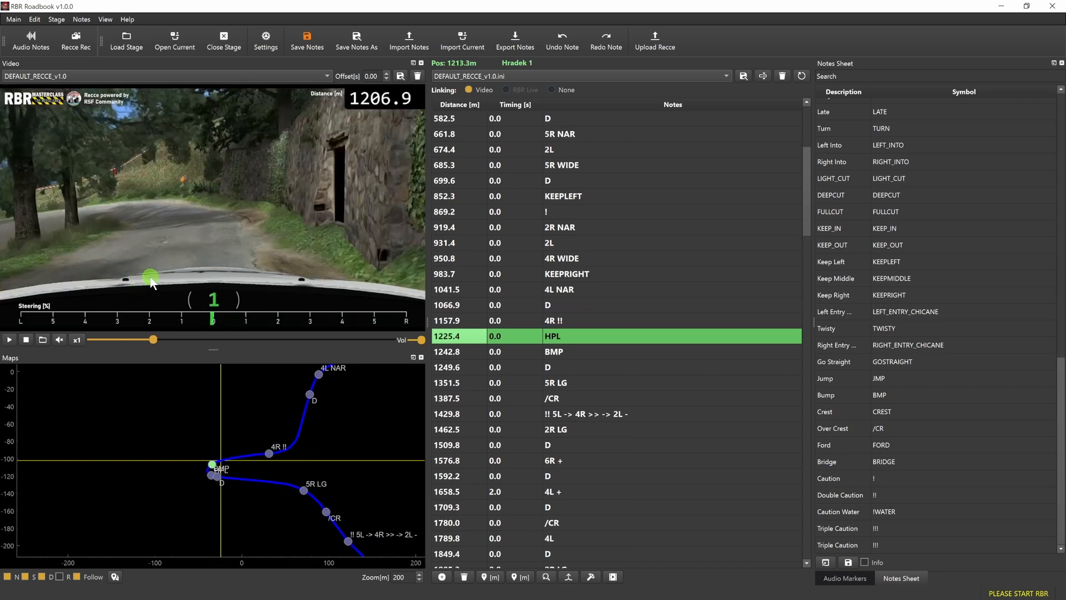
pyautogui.scroll(-8, 151, 281)
pyautogui.scroll(-3, 151, 282)
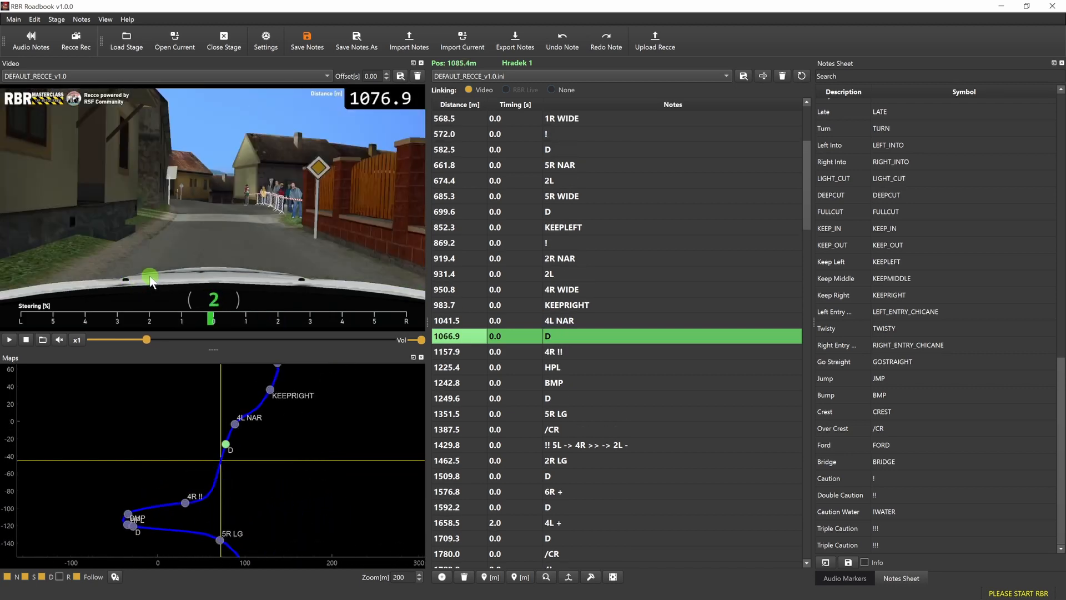
pyautogui.scroll(4, 151, 281)
pyautogui.scroll(-15, 151, 281)
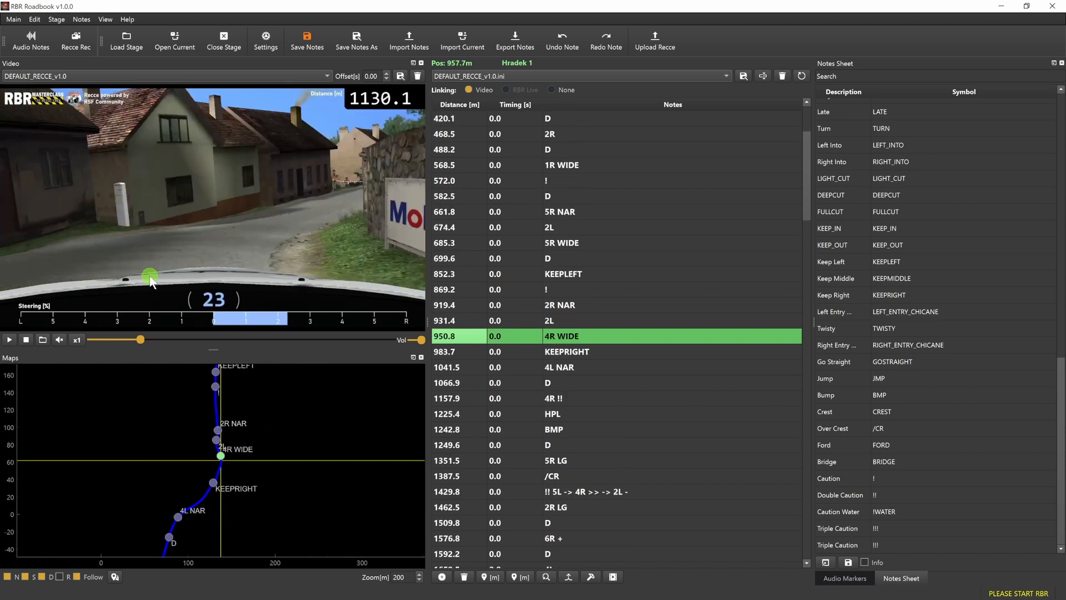
pyautogui.scroll(15, 151, 281)
pyautogui.scroll(11, 151, 281)
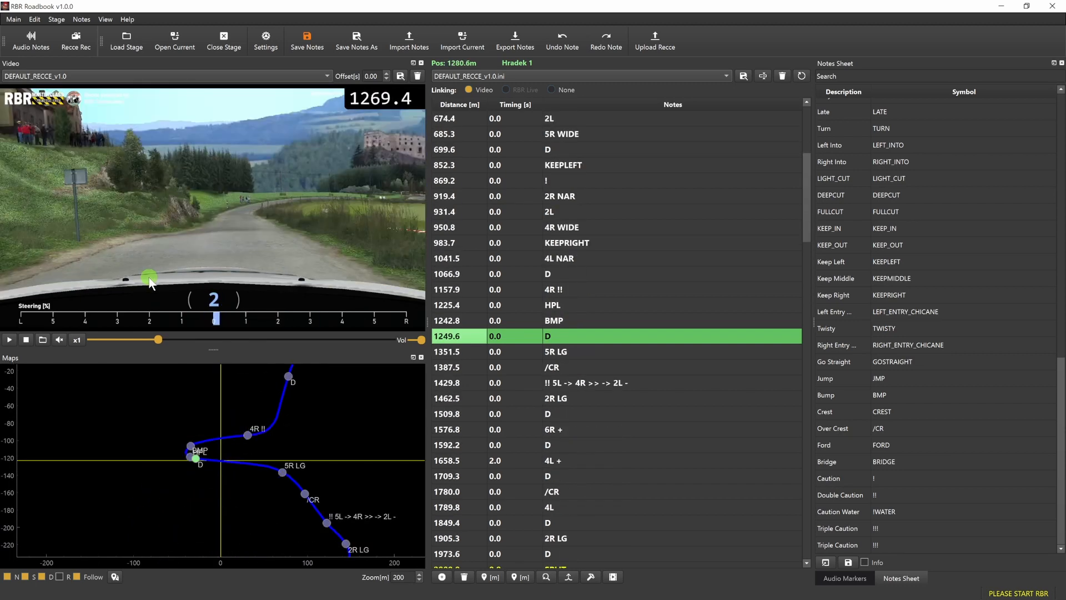
# Step: Play the recce video on to about 1320 m and insert a !! note at 1320.2 m
pyautogui.click(309, 228)
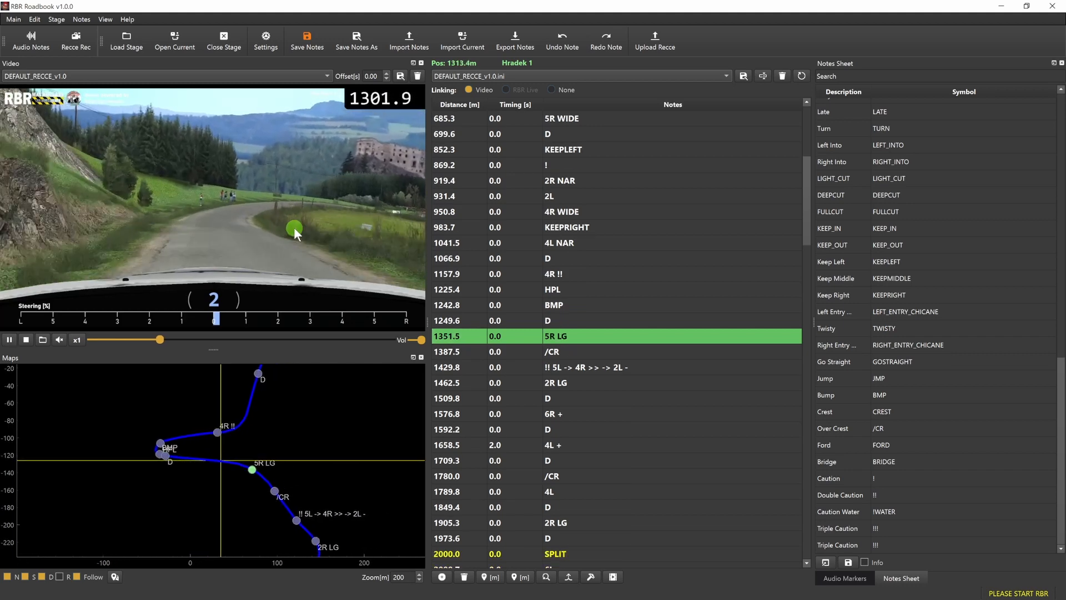
pyautogui.click(295, 229)
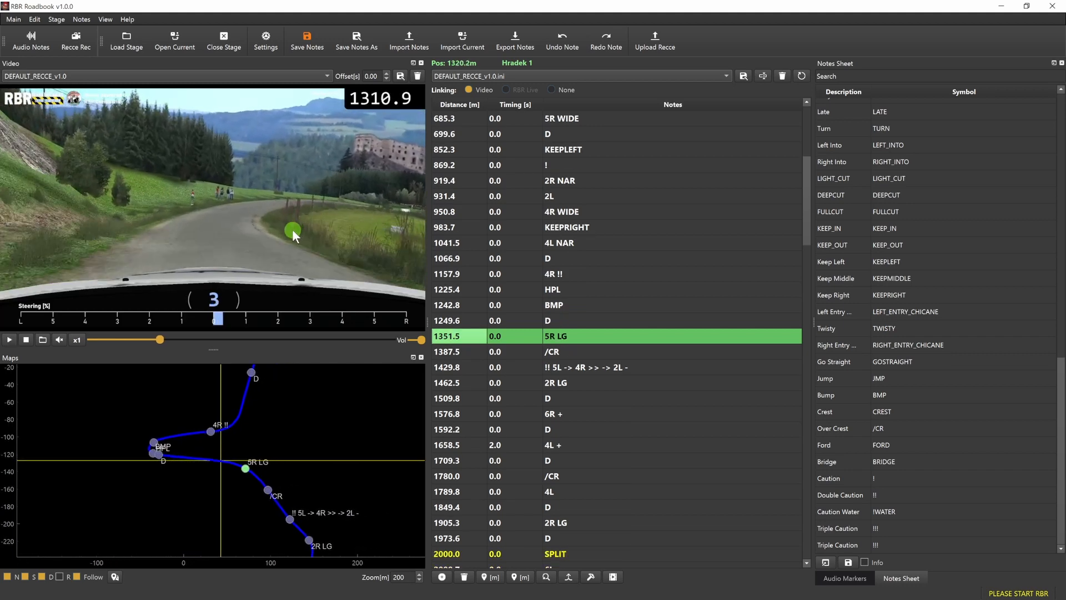
pyautogui.scroll(5, 223, 469)
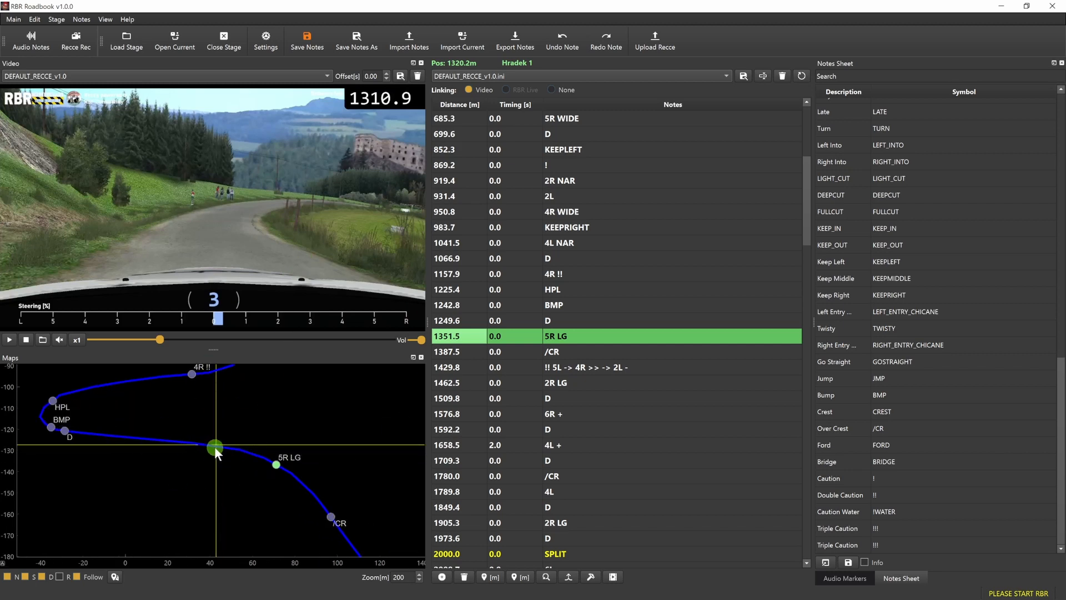
pyautogui.press('Insert')
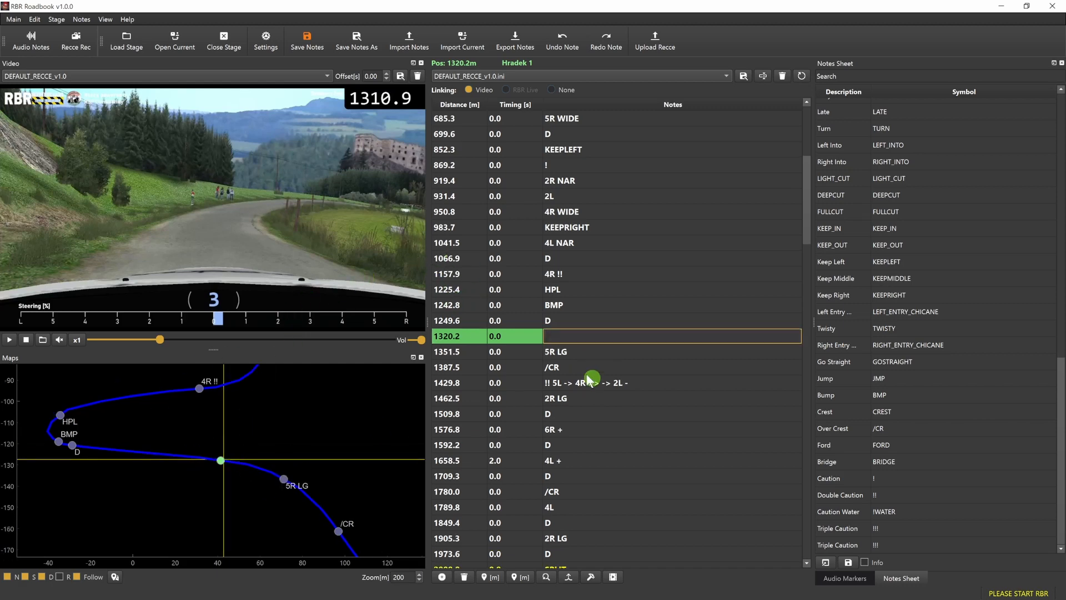
pyautogui.write('!!')
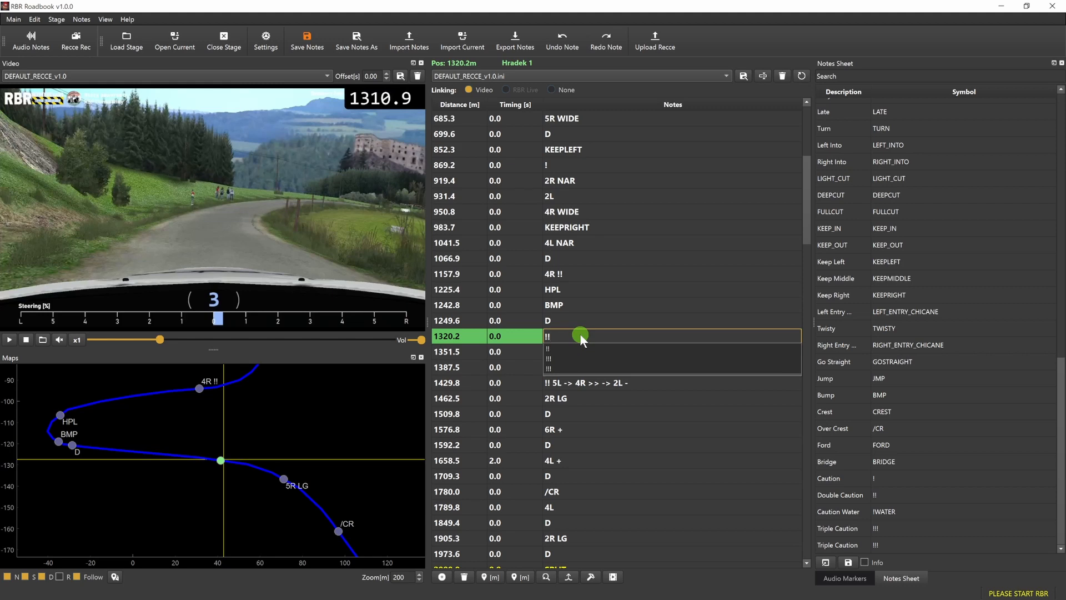
pyautogui.press('Return')
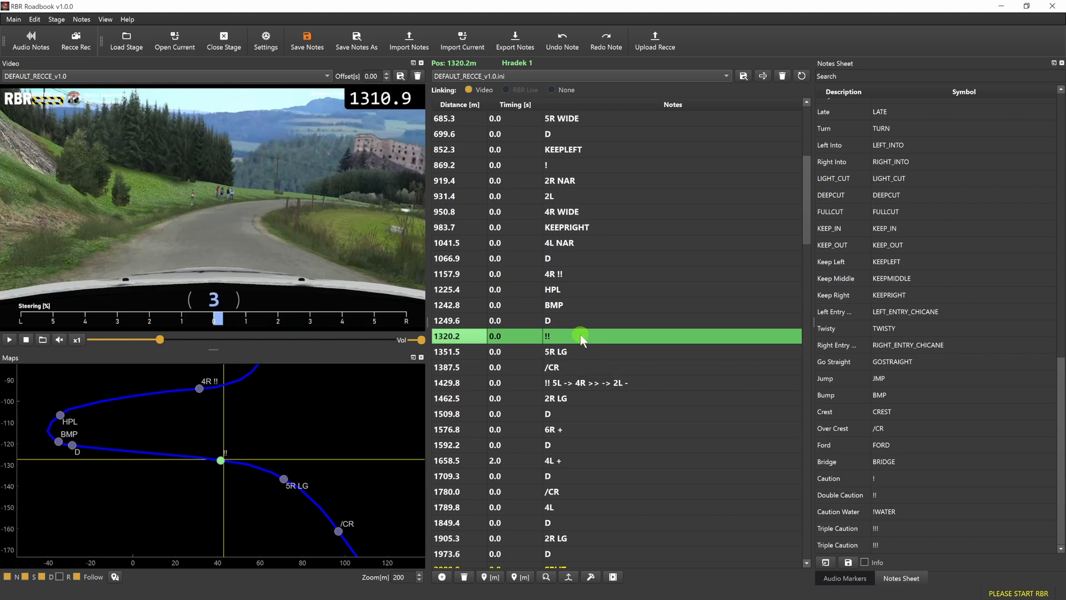
# Step: Delete the 2R LG note at 1462.5 m and the !! 5L -> 4R >> -> 2L - note at 1429.8 m while advancing the video
pyautogui.press('space')
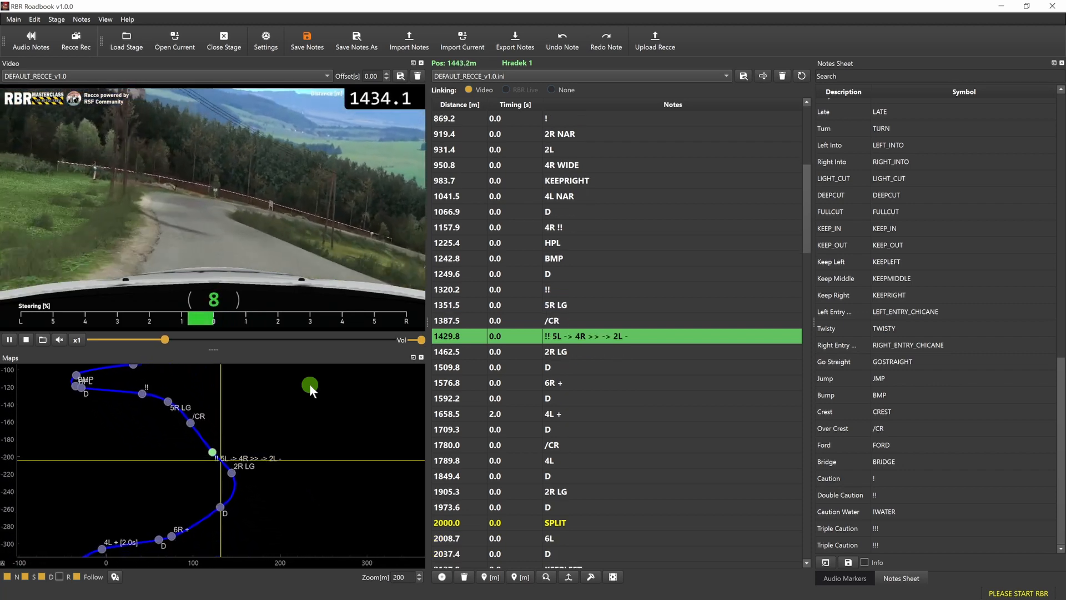
pyautogui.press('space')
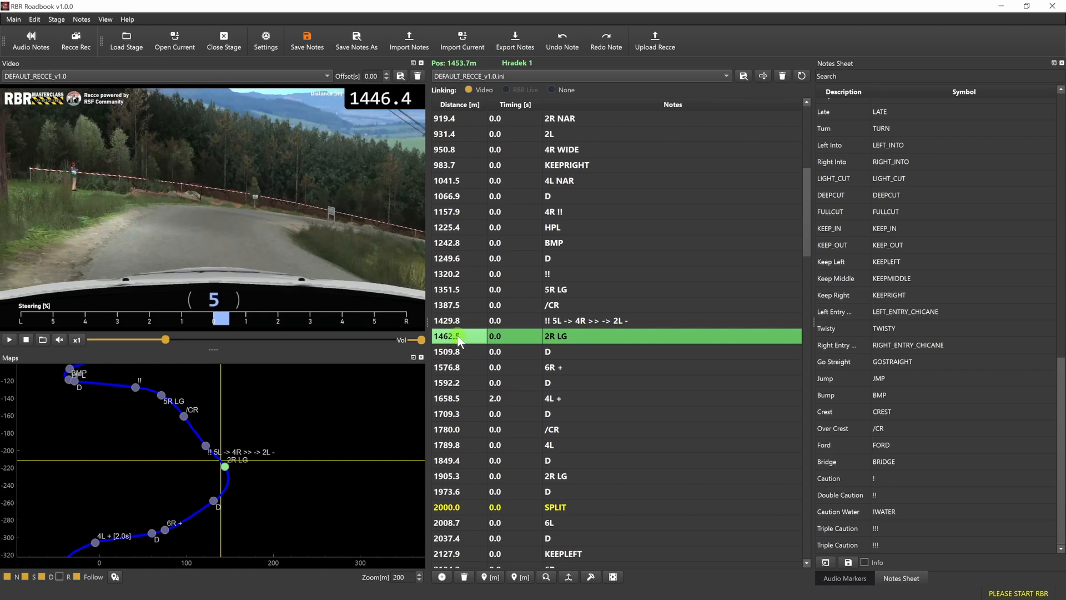
pyautogui.press('Delete')
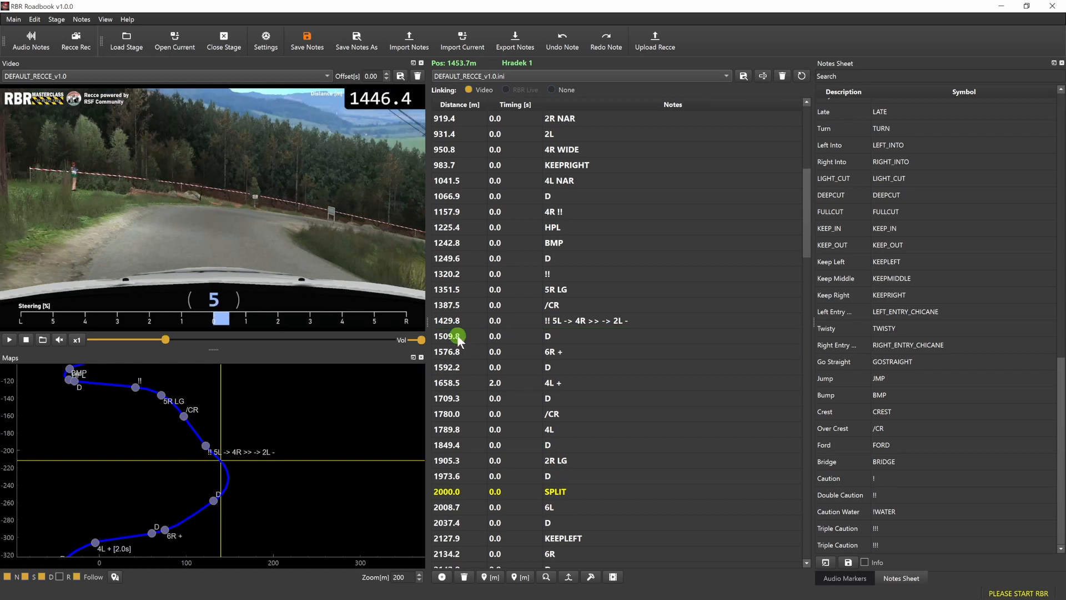
pyautogui.press('space')
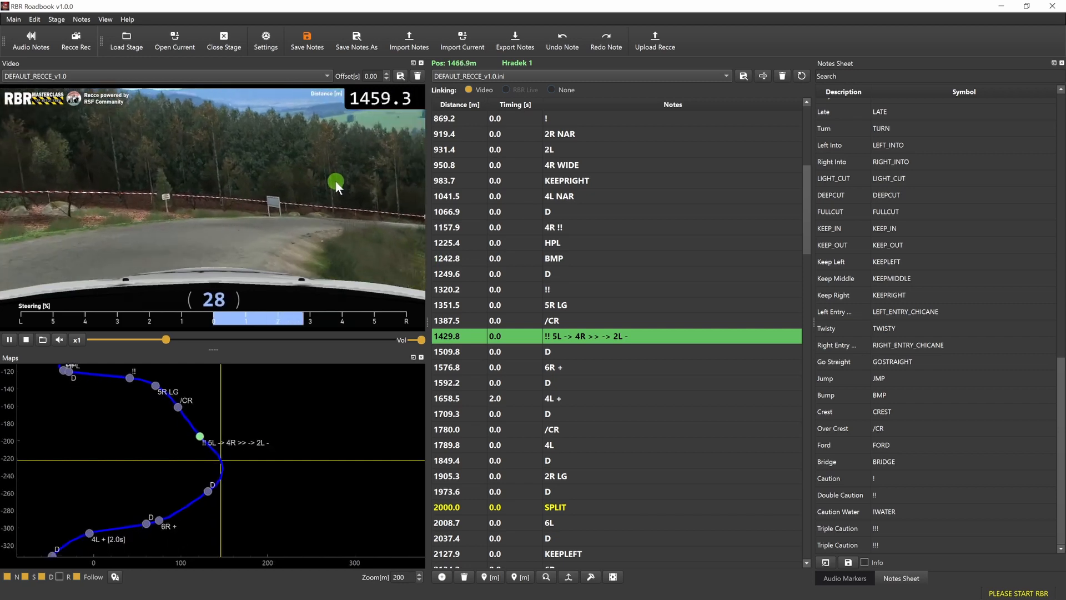
pyautogui.click(474, 321)
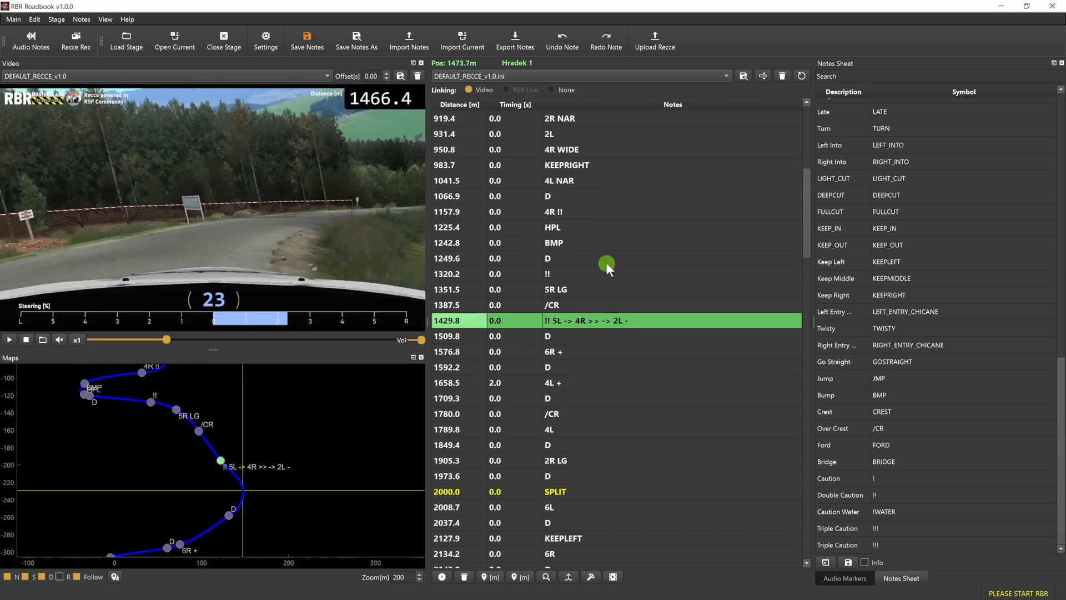
pyautogui.press('Delete')
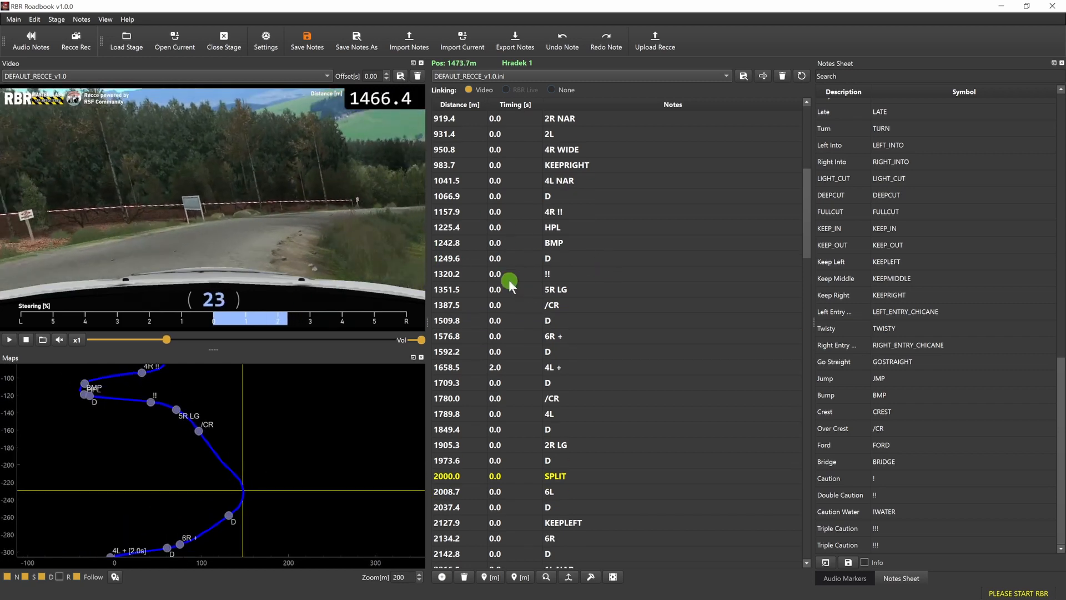
# Step: Insert the note 2R - DEEPCUT at 1473.7 m, choosing DEEPCUT from the suggested symbols
pyautogui.press('Insert')
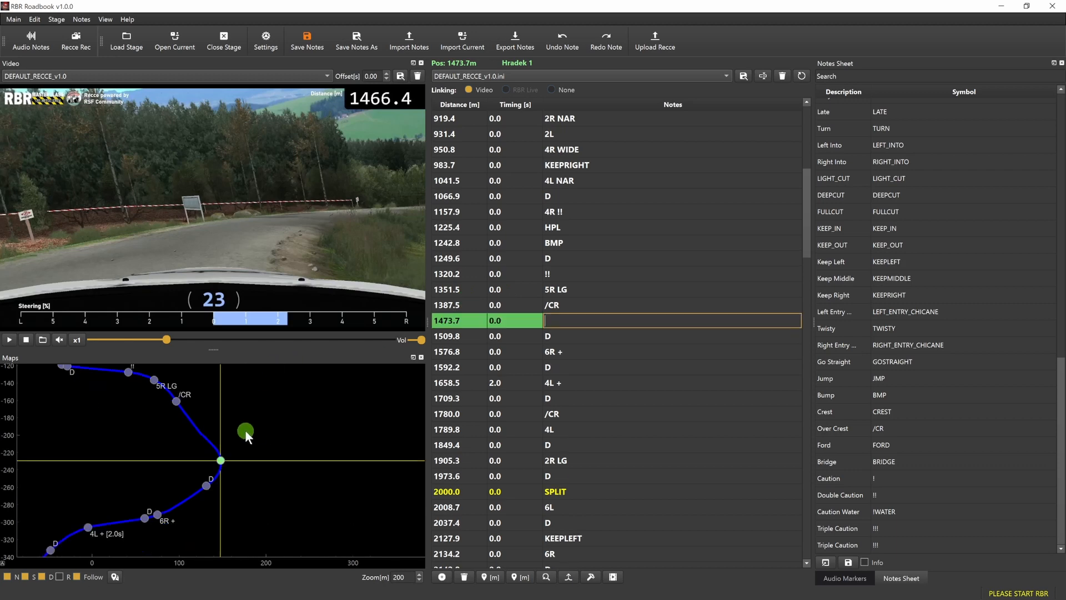
pyautogui.write('2R -')
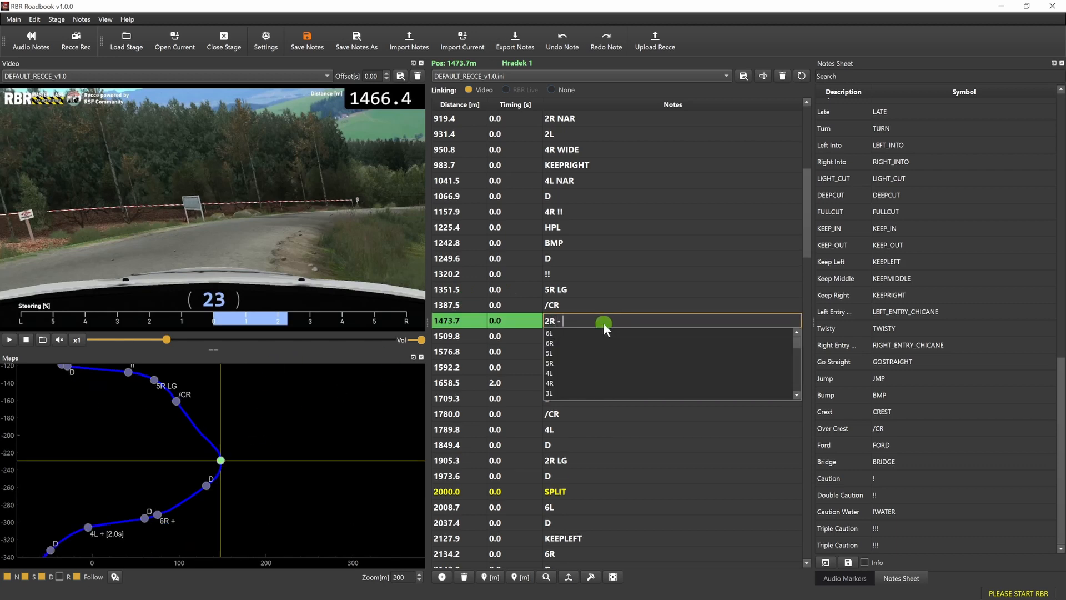
pyautogui.write(' CUT')
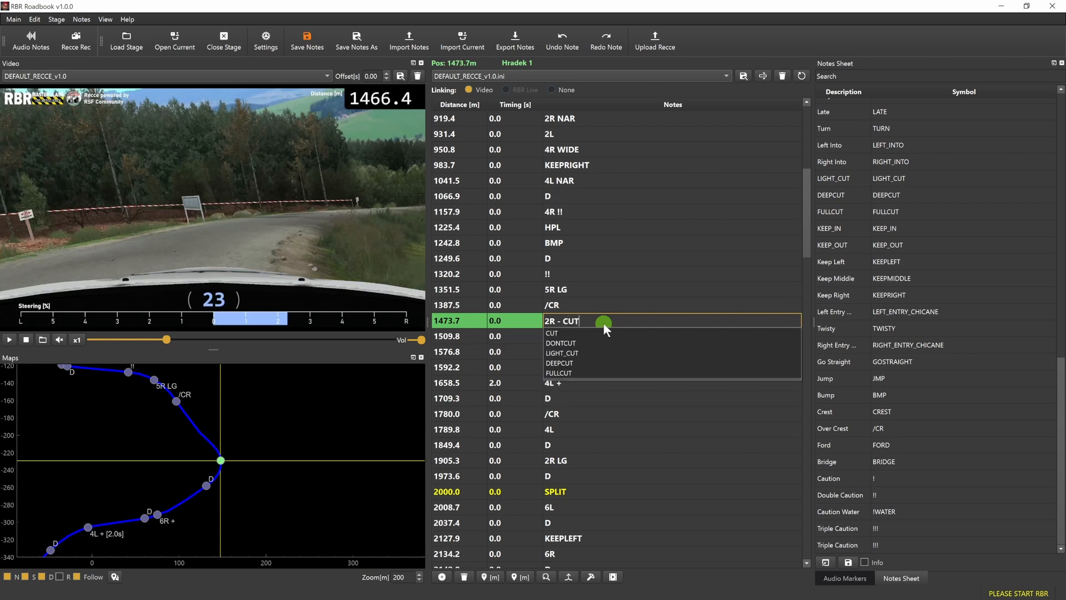
pyautogui.press('Down')
pyautogui.press('Down')
pyautogui.press('Down')
pyautogui.press('Down')
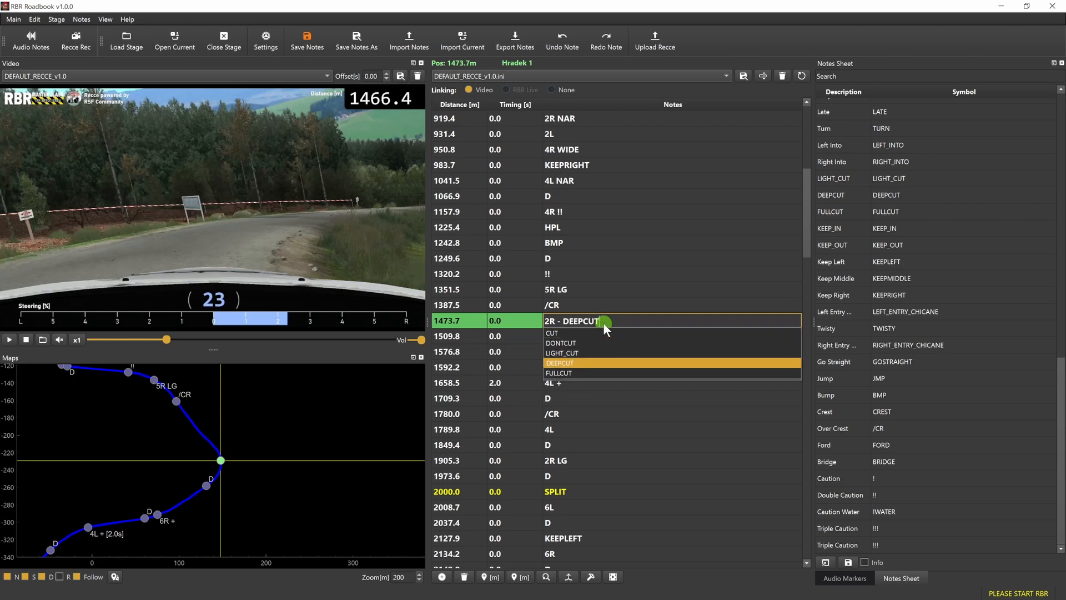
pyautogui.press('Return')
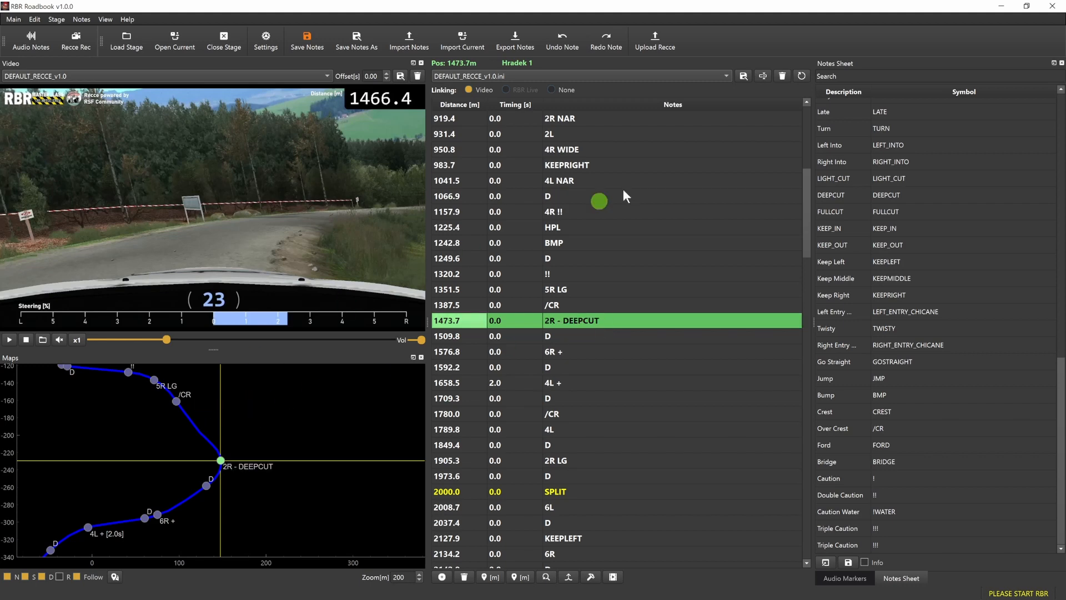
# Step: Play the recce video on to about 1491 m and delete all the stage's pace notes at once
pyautogui.click(213, 208)
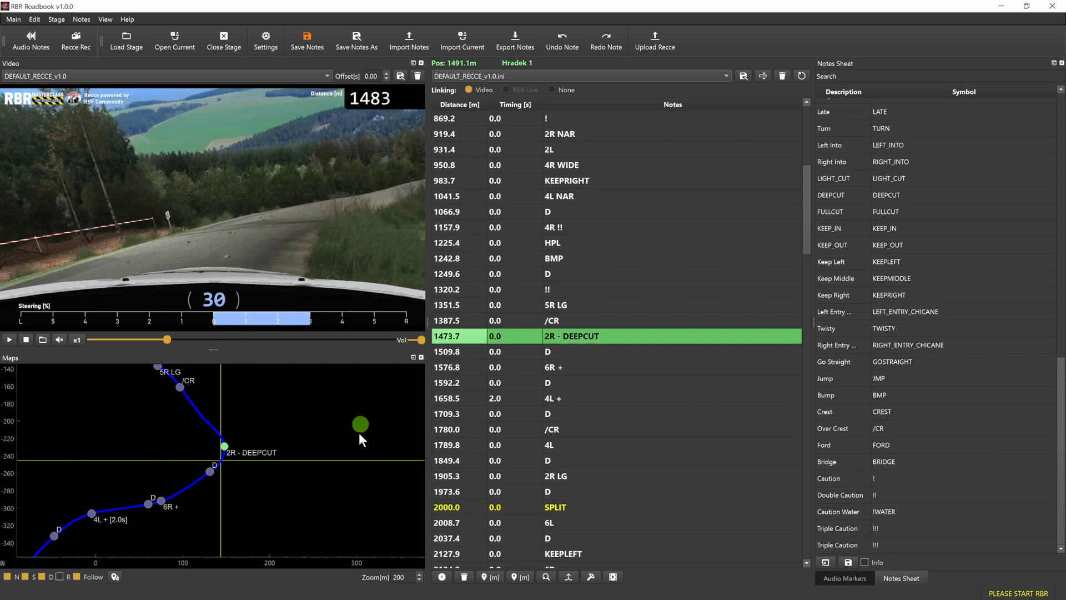
pyautogui.scroll(3, 217, 472)
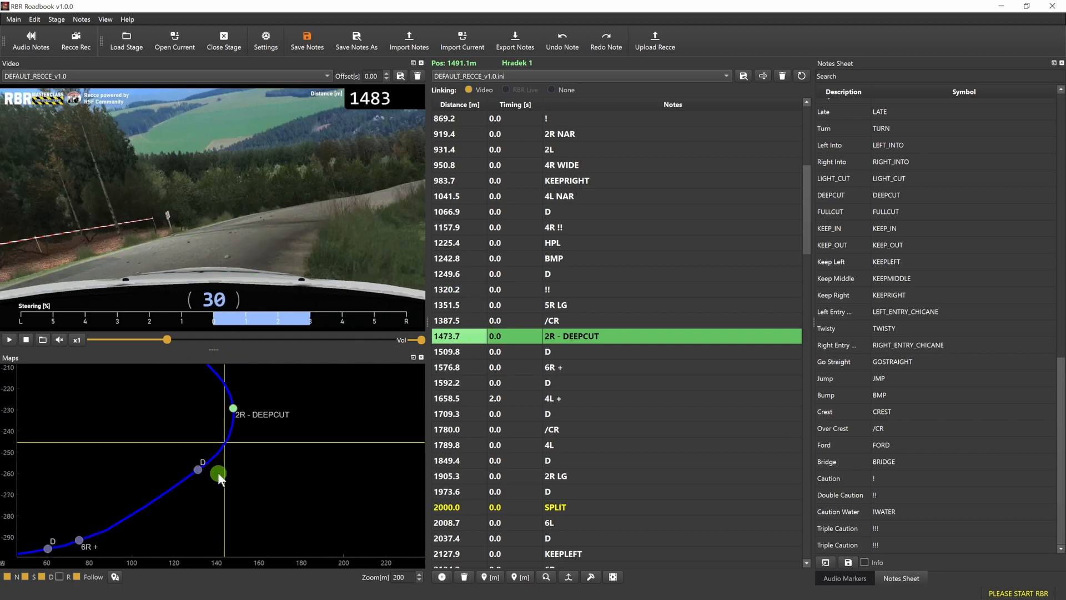
pyautogui.click(534, 273)
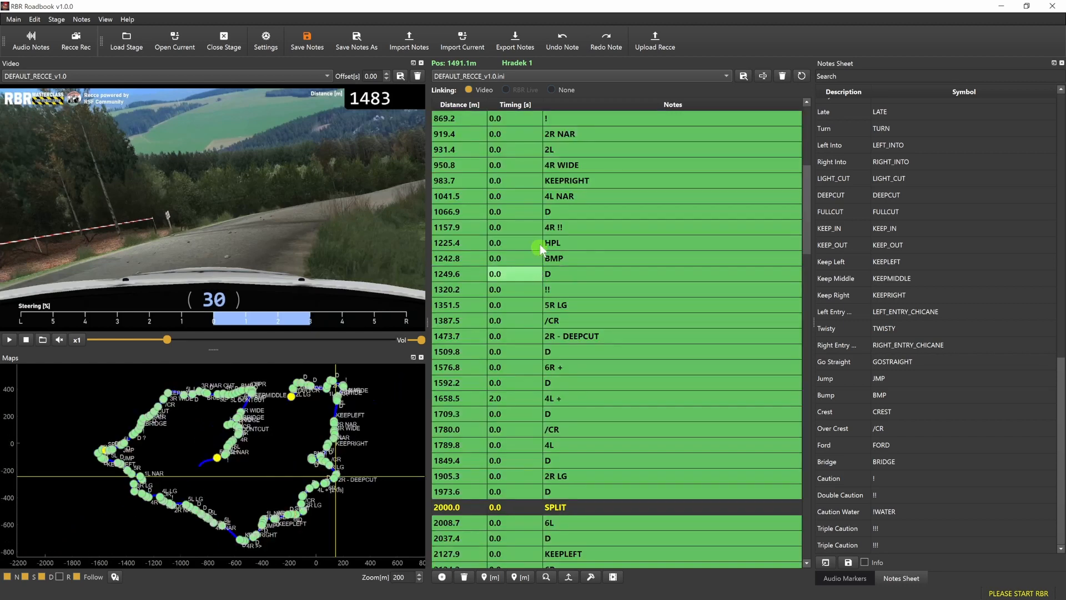
pyautogui.hotkey('ctrl', 'a')
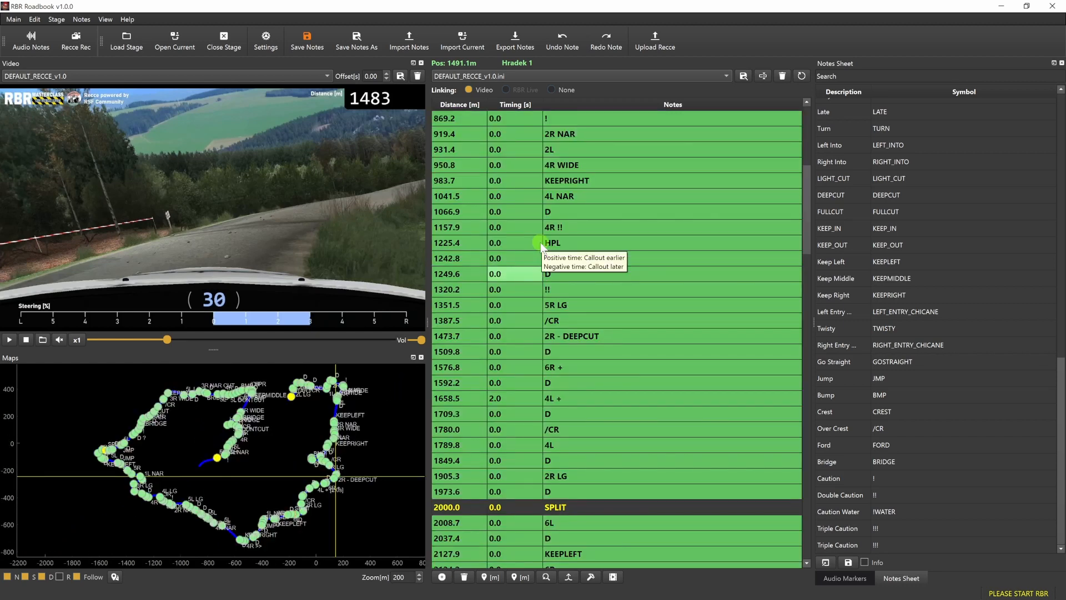
pyautogui.press('Delete')
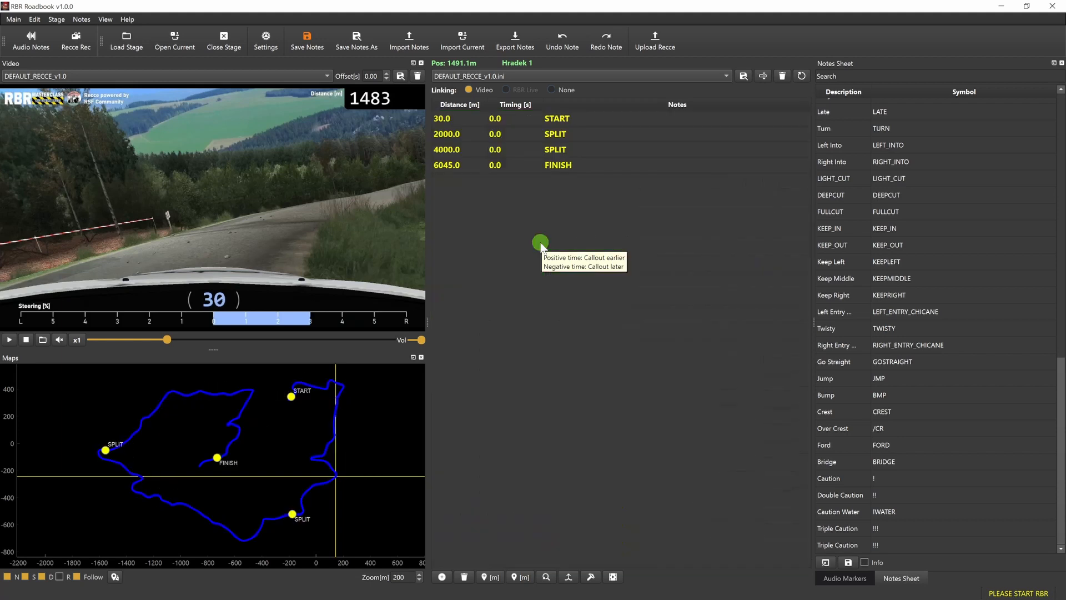
# Step: While playing the recce video, add D notes at 1503.5, 1568.5, 1617.0 and 1665.3 m and an E note at 1707.3 m
pyautogui.click(279, 284)
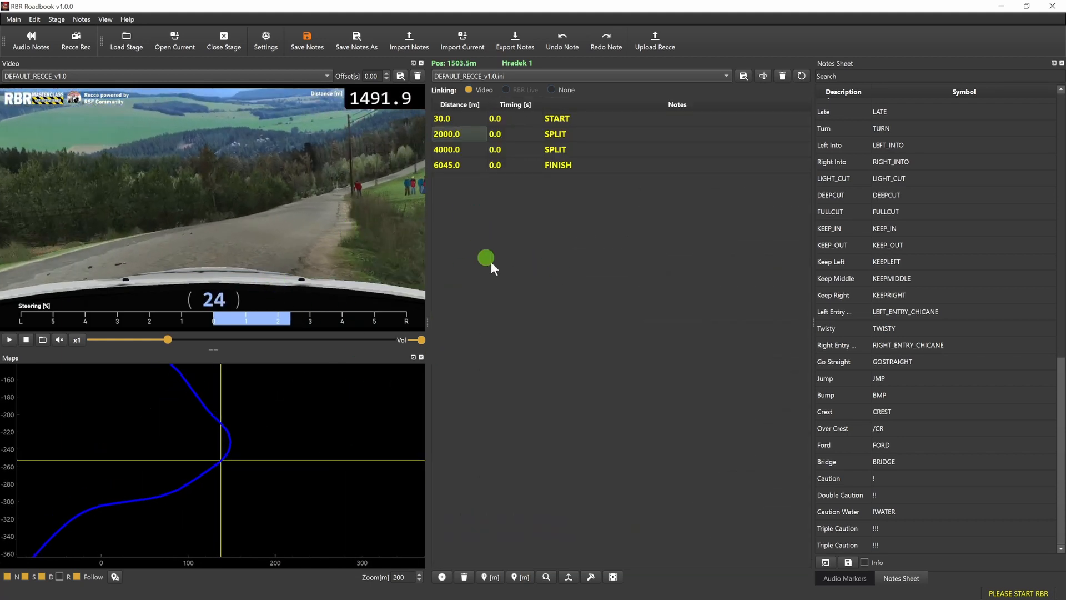
pyautogui.press('d')
pyautogui.click(284, 229)
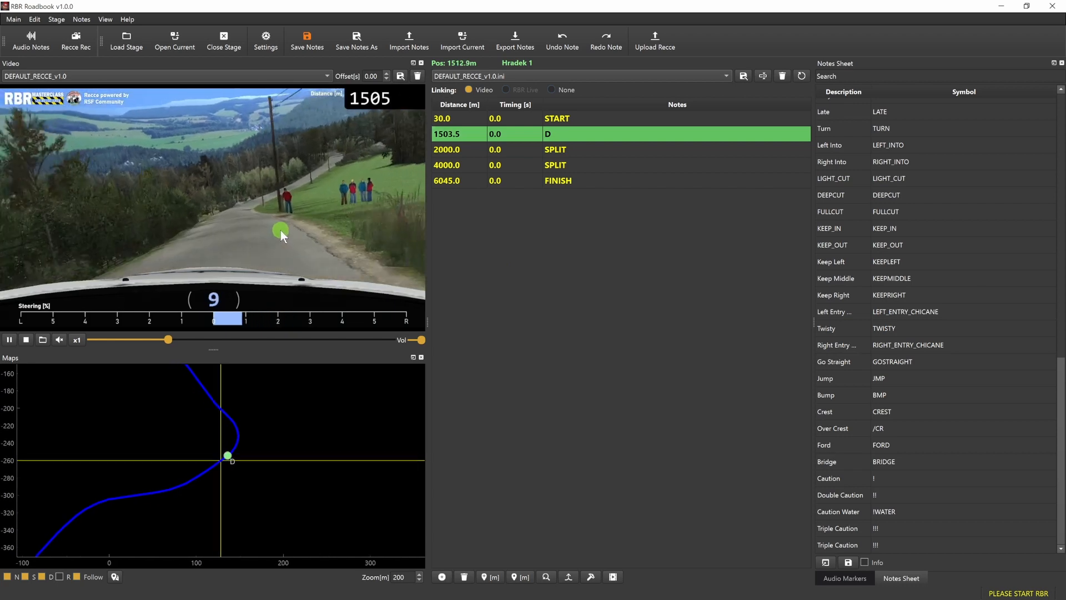
pyautogui.press('d')
pyautogui.click(242, 244)
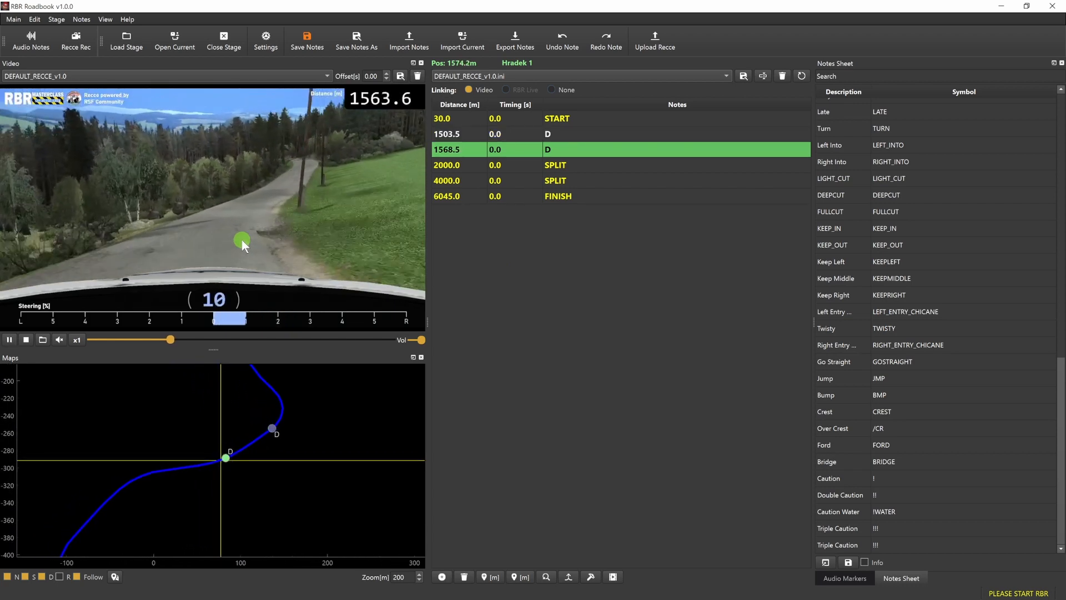
pyautogui.press('d')
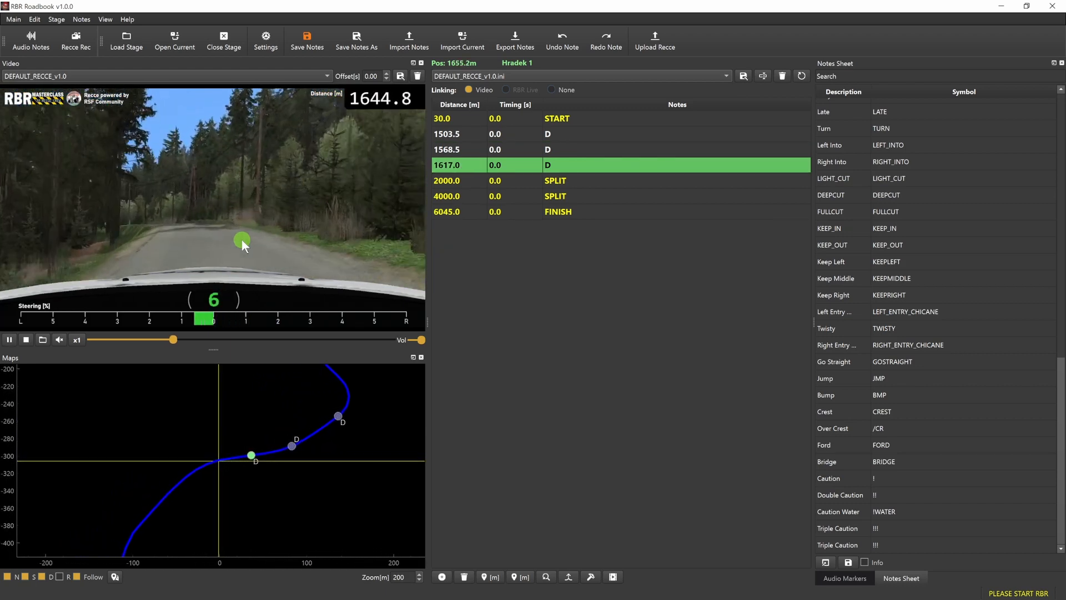
pyautogui.press('d')
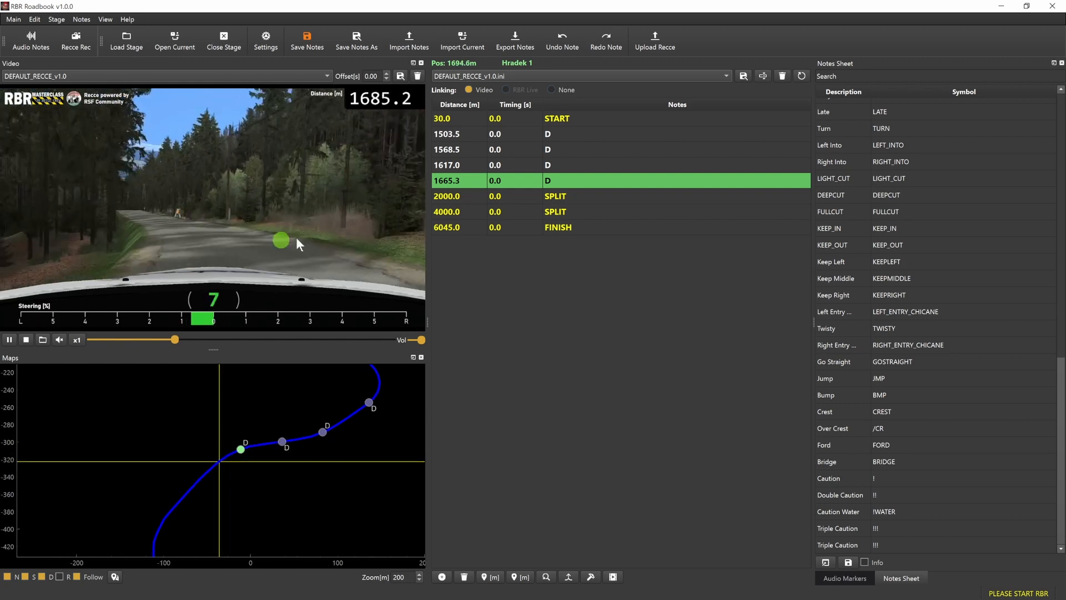
pyautogui.press('e')
pyautogui.click(308, 251)
pyautogui.click(303, 250)
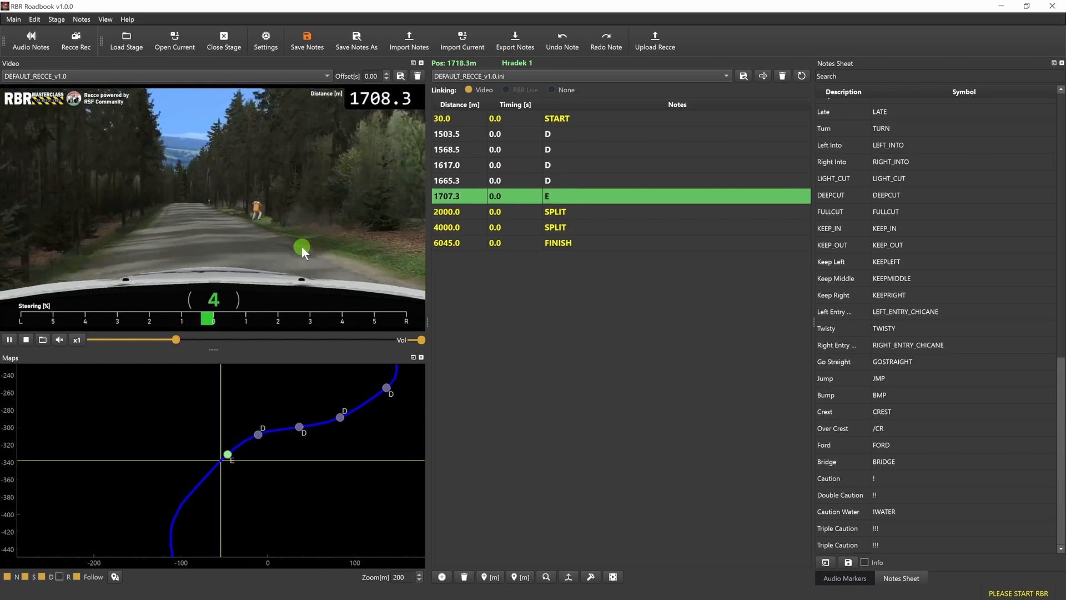
# Step: While playing the recce video, add E notes at 1751.3 and 1786.6 m and the note 2R + at 1833.7 m
pyautogui.press('e')
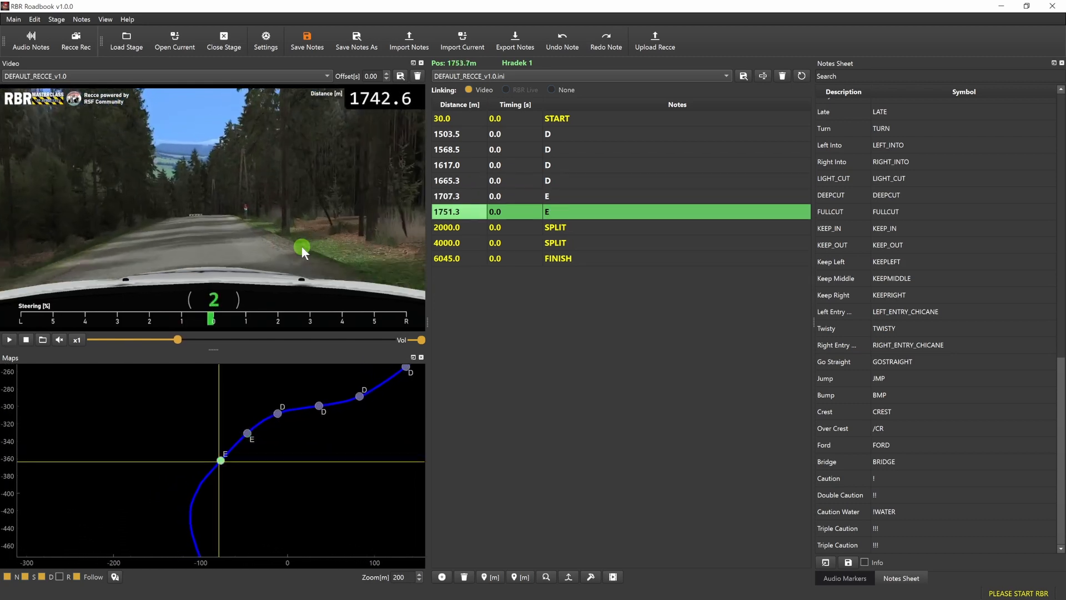
pyautogui.press('e')
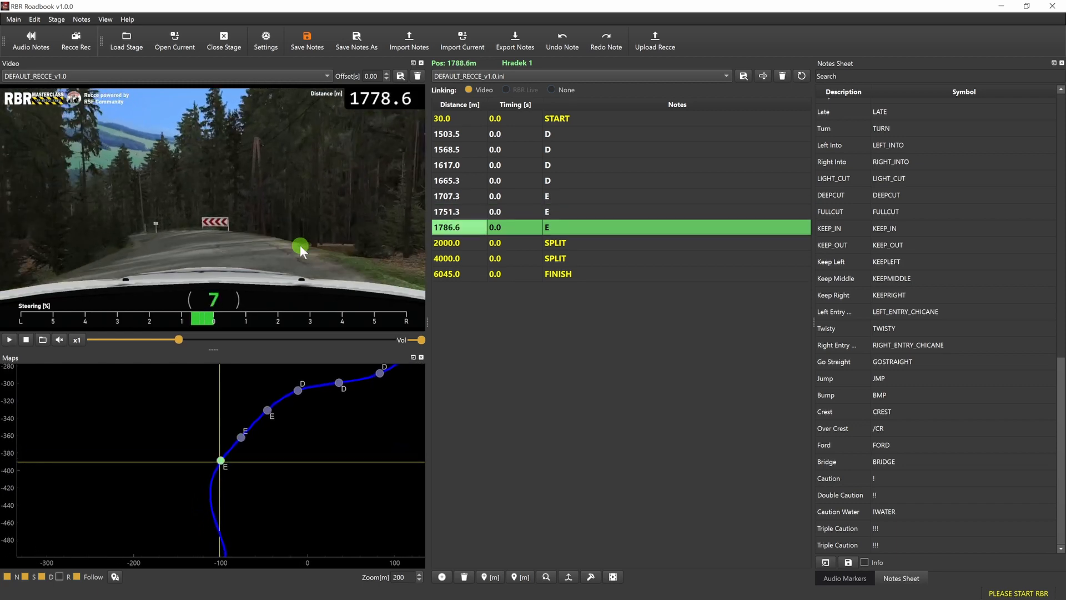
pyautogui.rightClick(268, 269)
pyautogui.write('2')
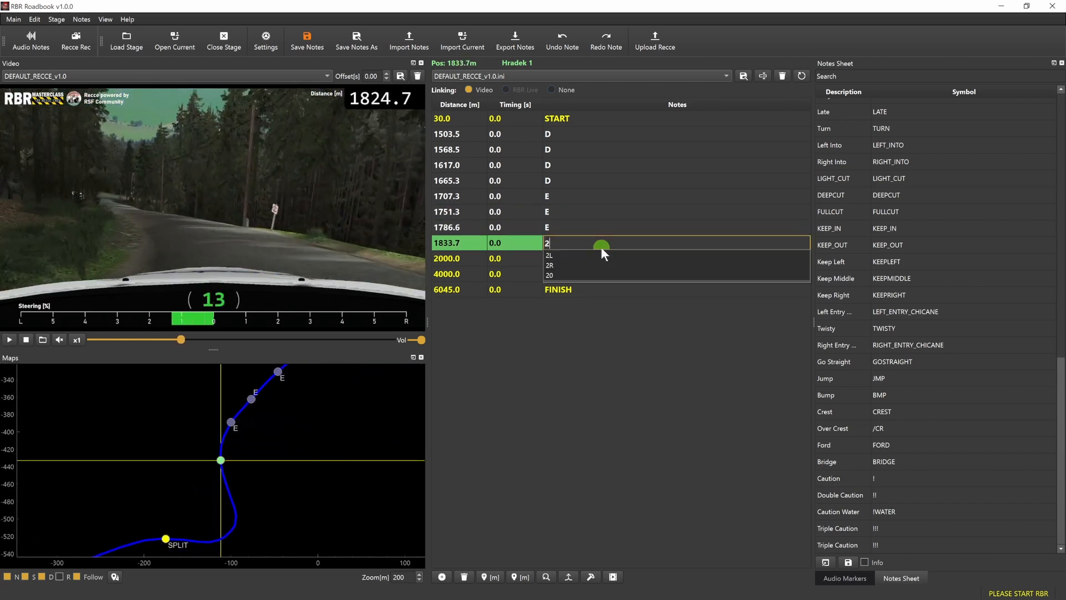
pyautogui.write('R +')
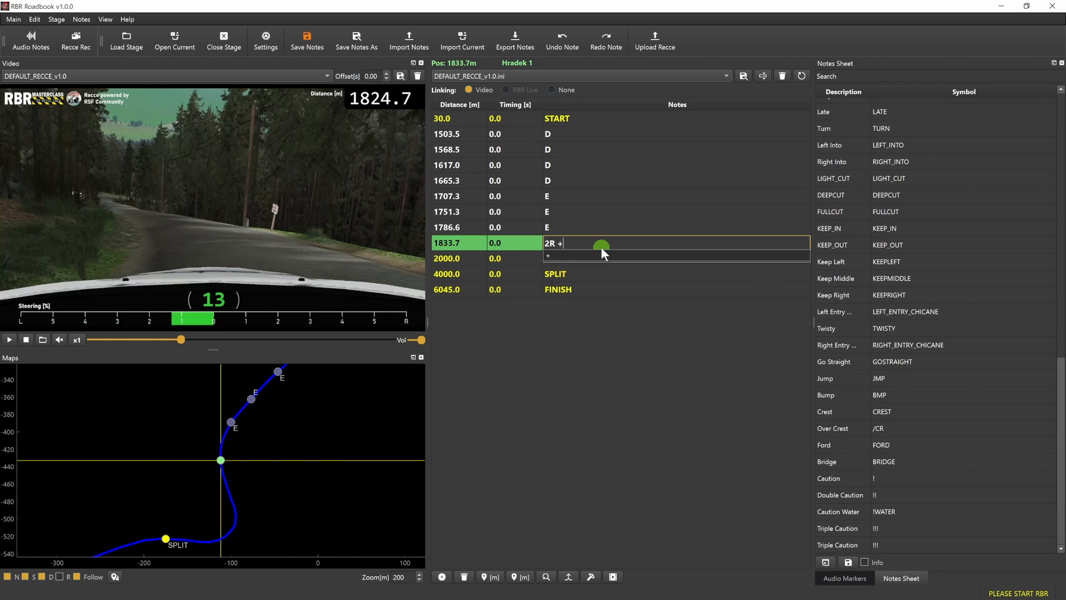
pyautogui.press('Return')
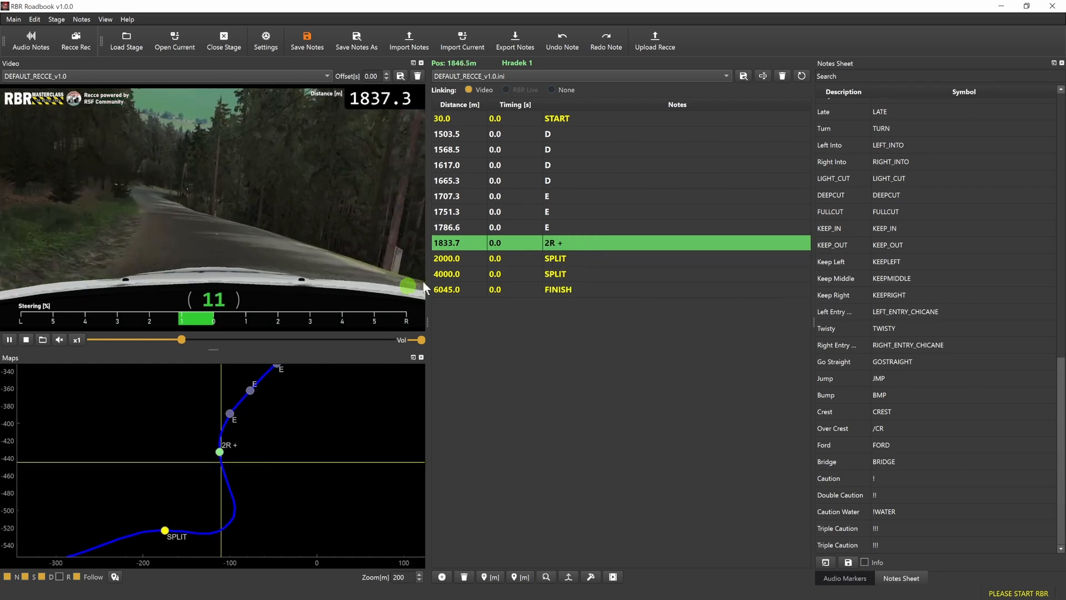
# Step: Play the recce video on and add the notes 3L at 1869.9 m and 2R + at 1913.4 m
pyautogui.rightClick(498, 249)
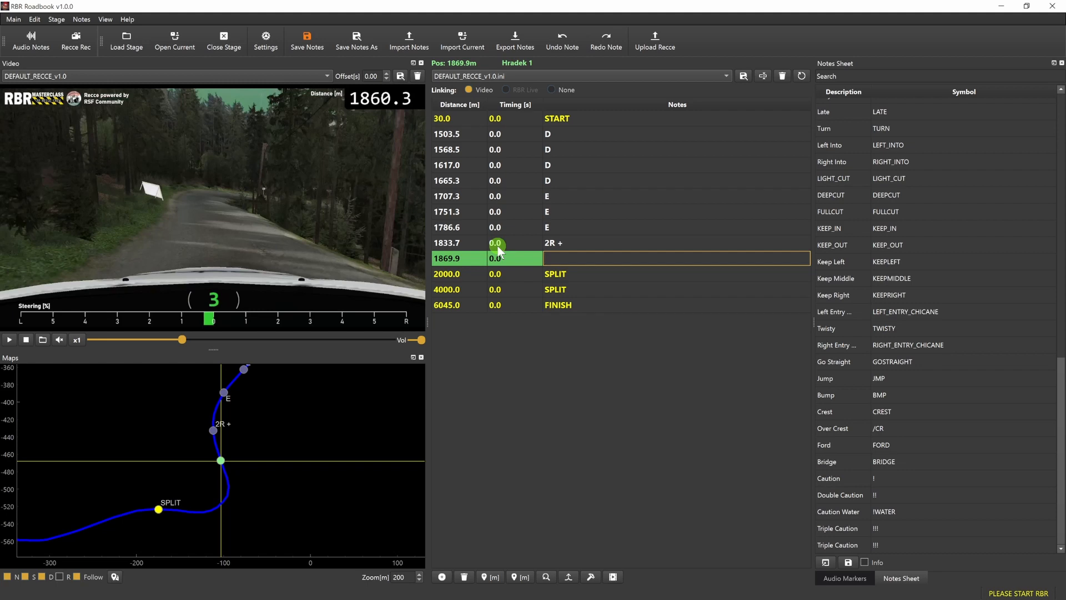
pyautogui.write('3L')
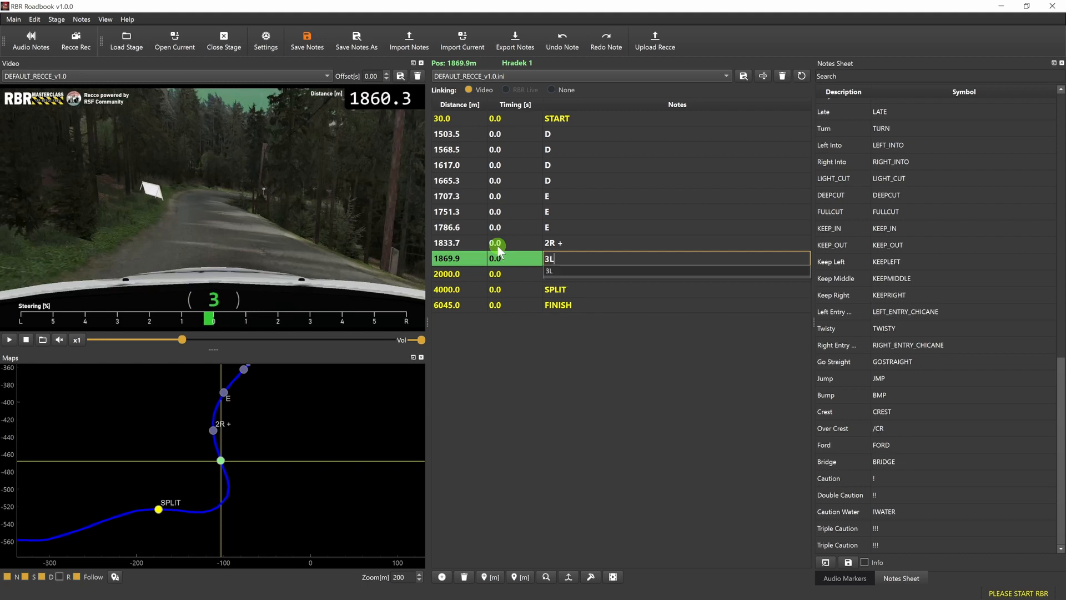
pyautogui.press('Return')
pyautogui.click(232, 260)
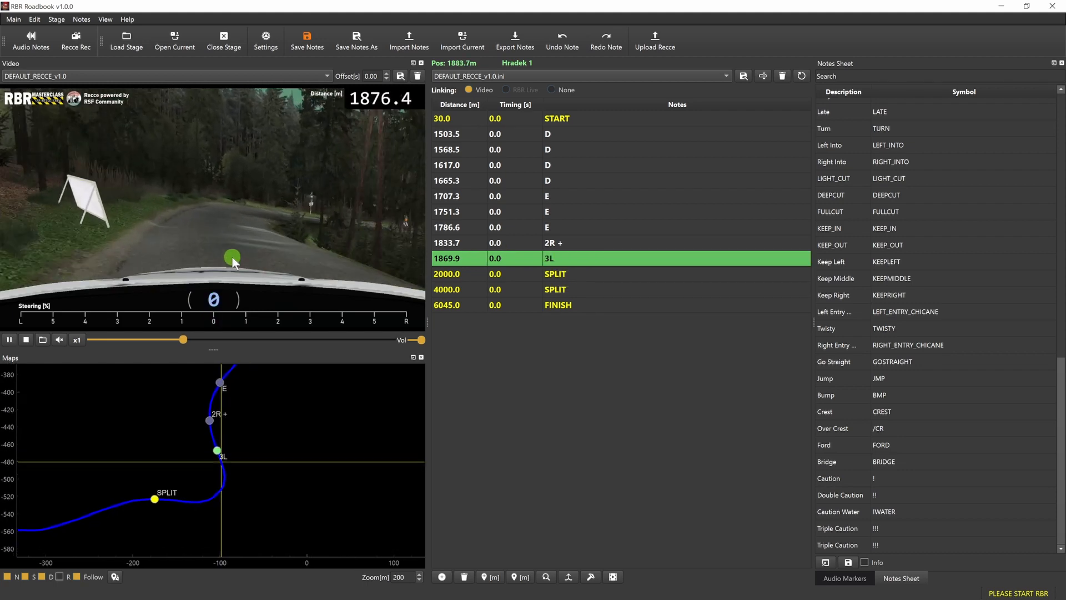
pyautogui.click(345, 275)
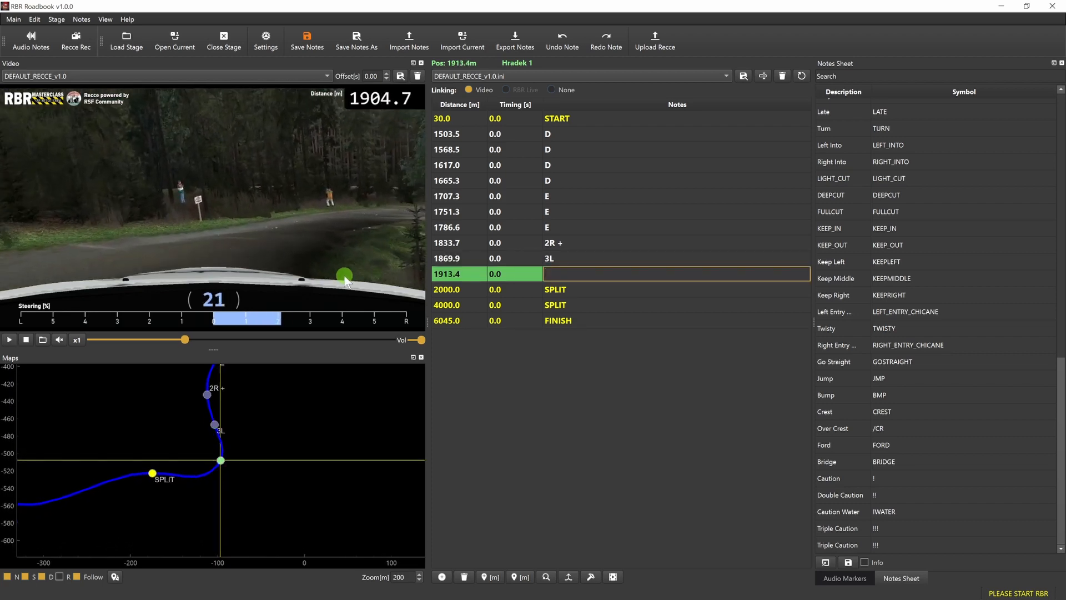
pyautogui.write('2R ')
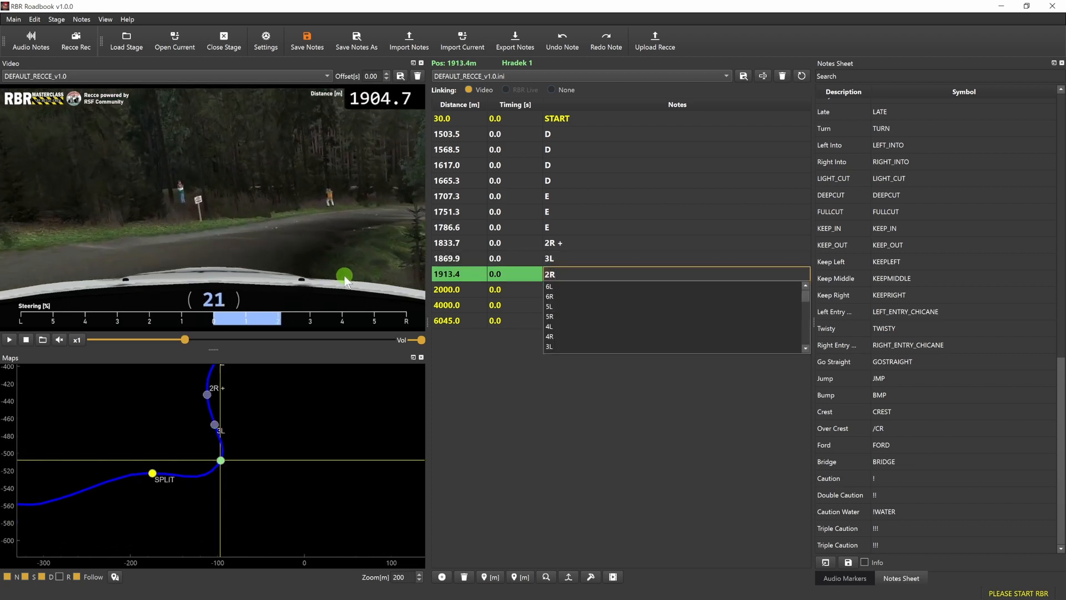
pyautogui.write('+')
pyautogui.press('Return')
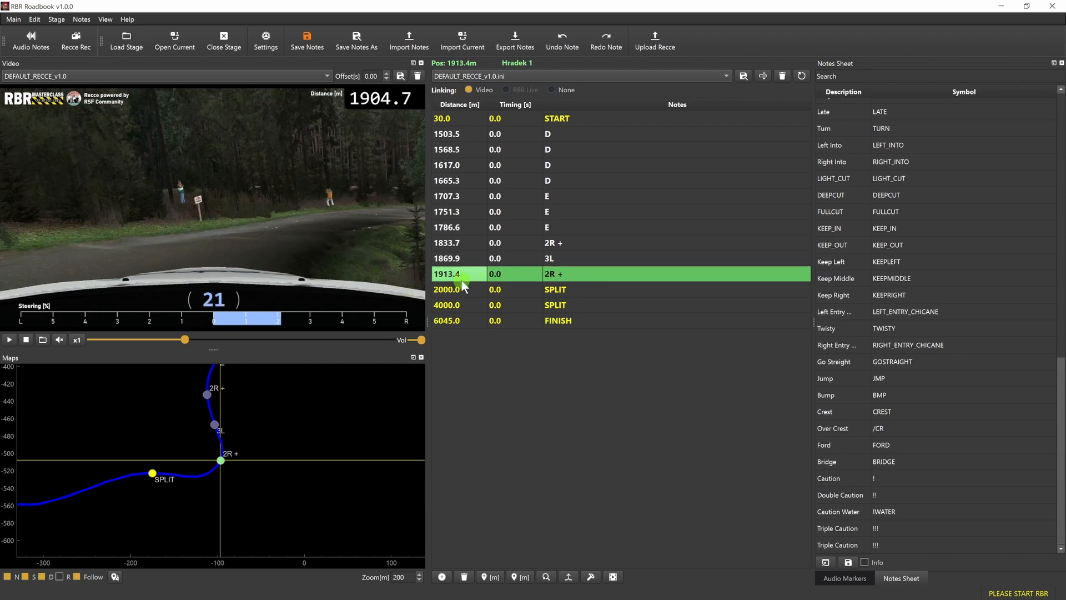
# Step: Move the last 2R + note along the stage by changing its distance to 1922.4 m
pyautogui.doubleClick(496, 273)
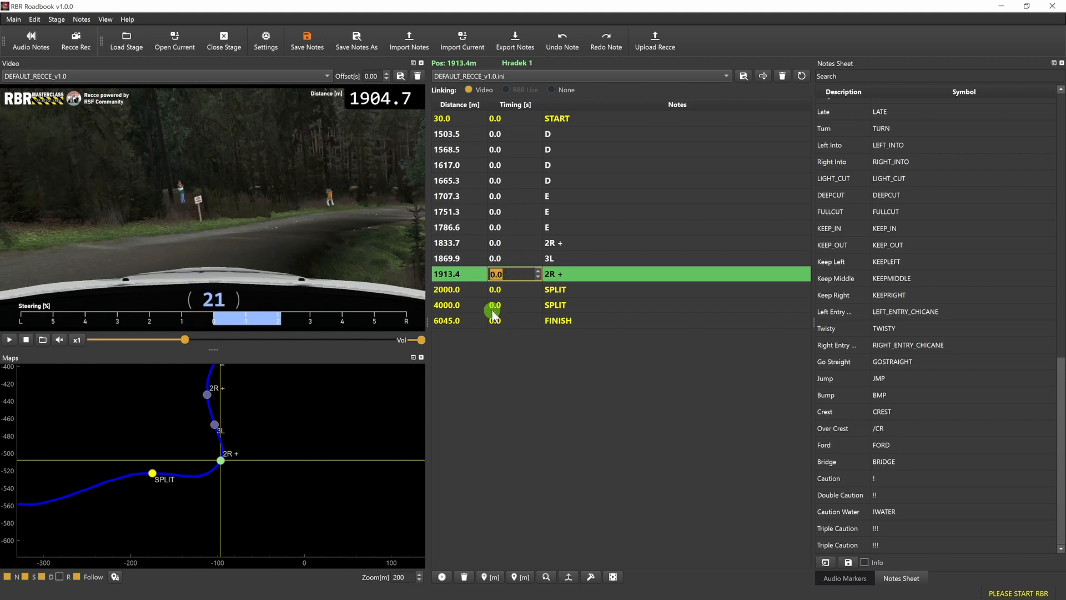
pyautogui.click(499, 369)
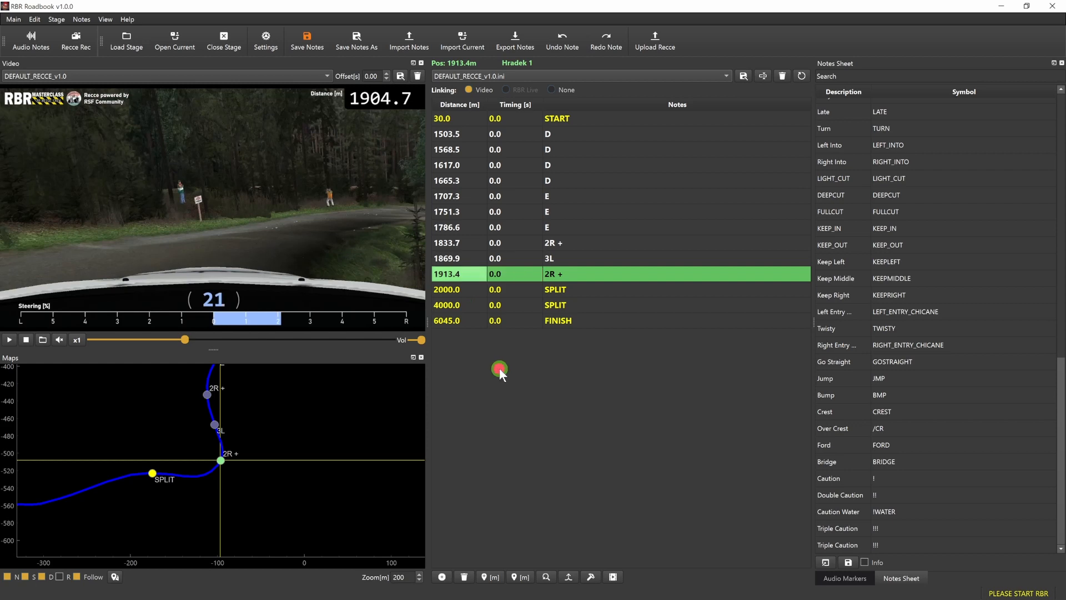
pyautogui.click(220, 459)
pyautogui.doubleClick(584, 268)
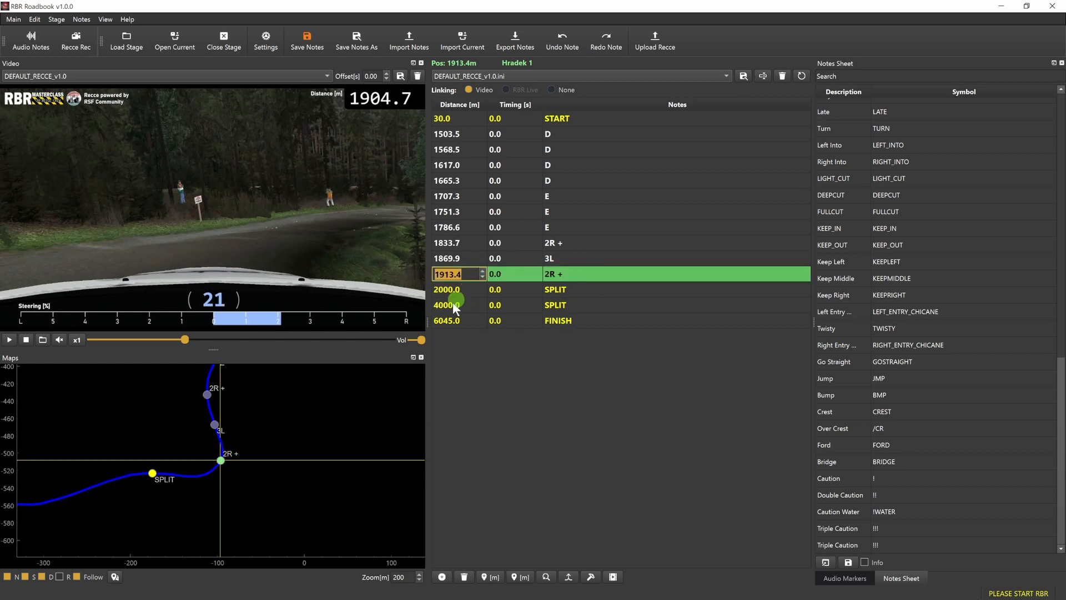
pyautogui.scroll(-3, 335, 397)
pyautogui.scroll(1, 335, 398)
pyautogui.scroll(-2, 471, 274)
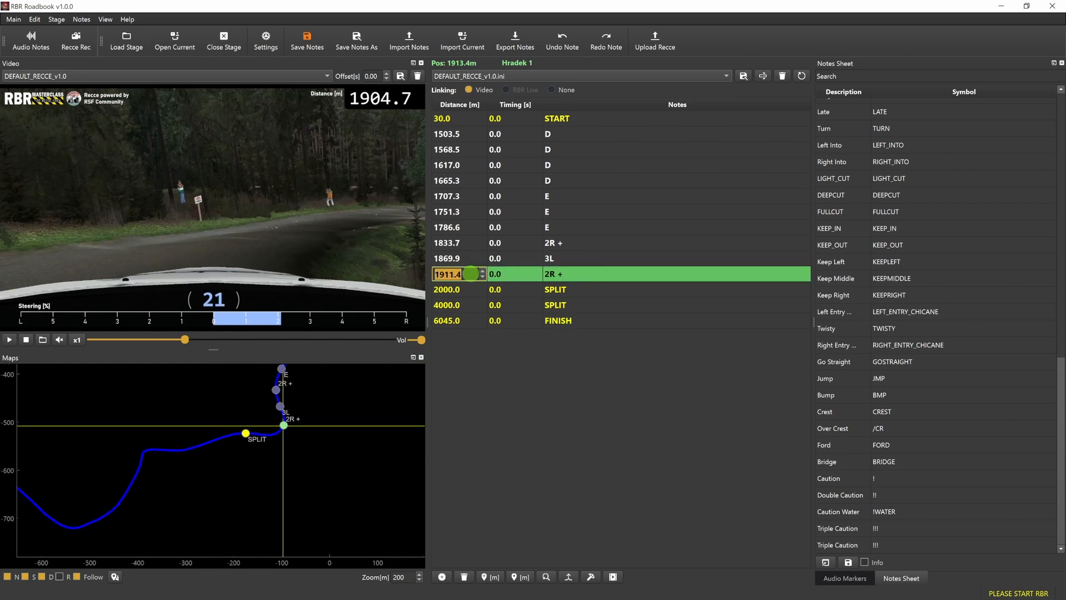
pyautogui.scroll(3, 471, 273)
pyautogui.scroll(4, 312, 426)
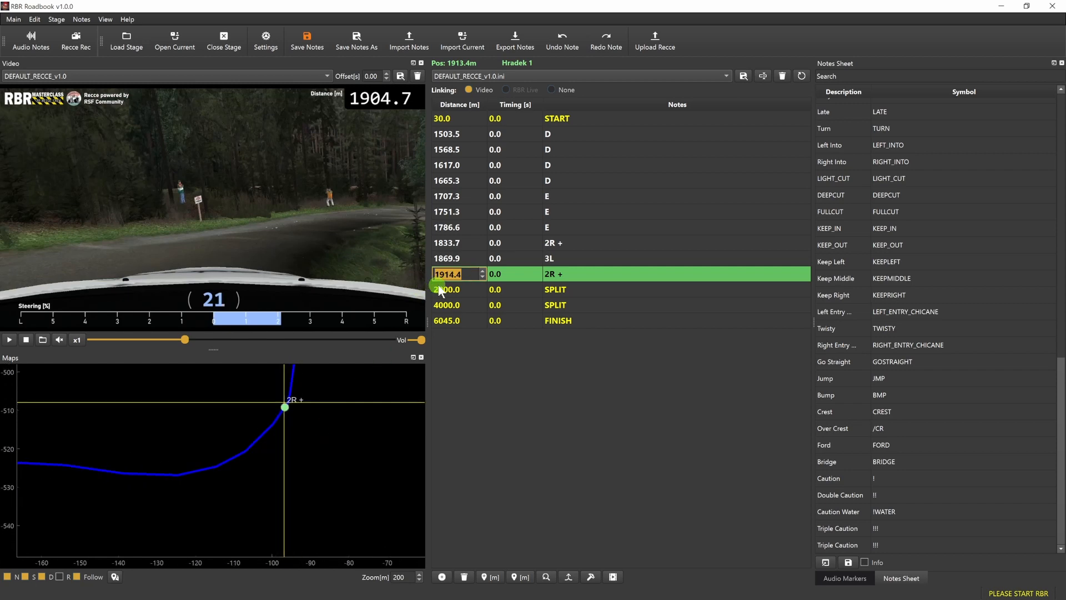
pyautogui.scroll(8, 455, 275)
pyautogui.click(464, 259)
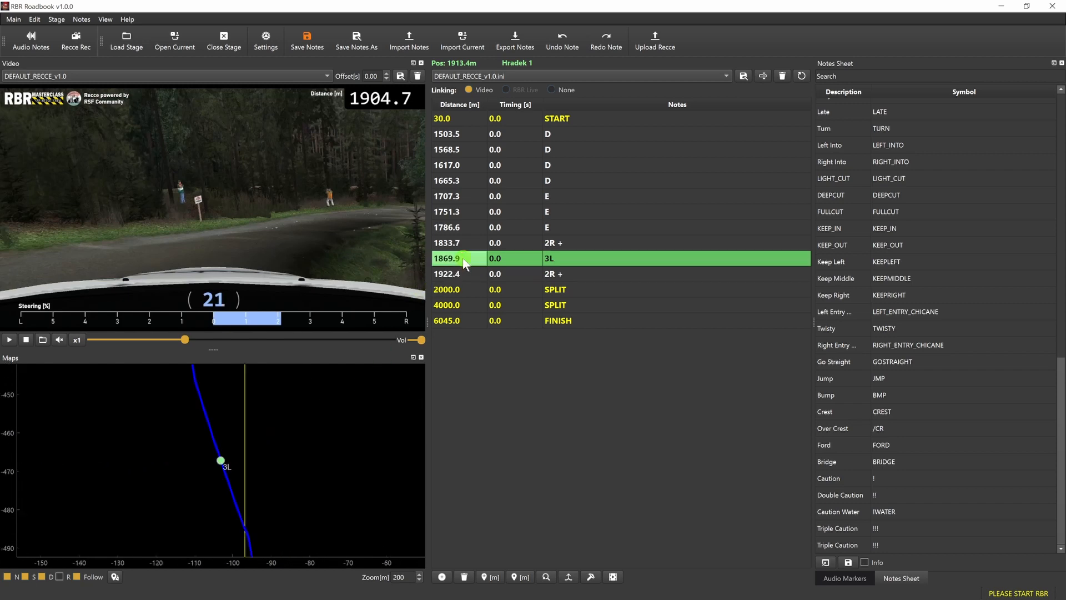
# Step: Try shifting the 2R + note at 1833.7 m back and forth along the stage by adjusting its distance
pyautogui.click(465, 245)
pyautogui.doubleClick(518, 243)
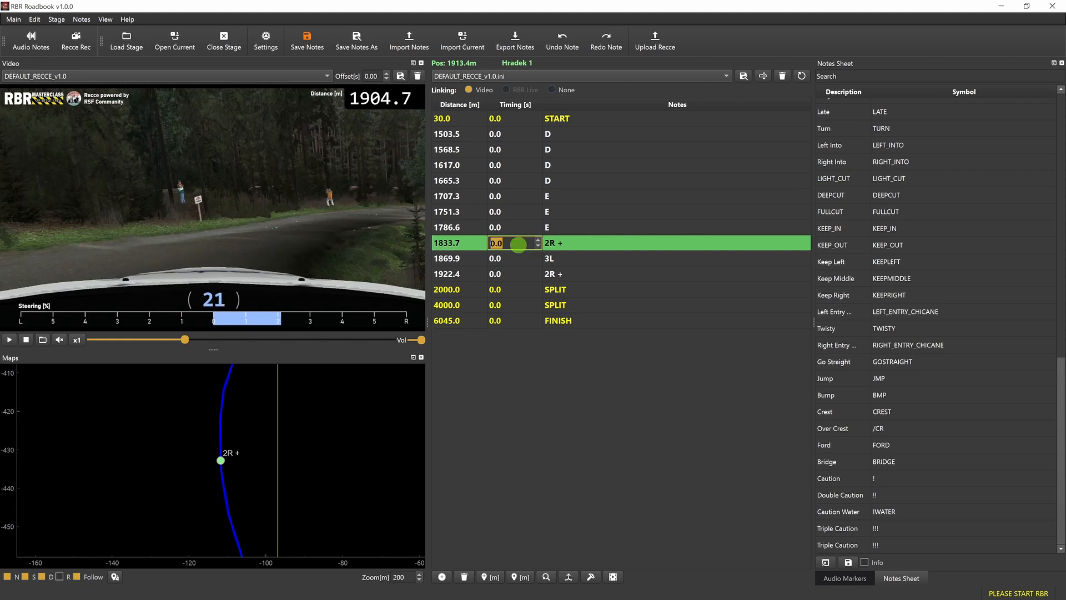
pyautogui.doubleClick(454, 243)
pyautogui.scroll(-12, 455, 245)
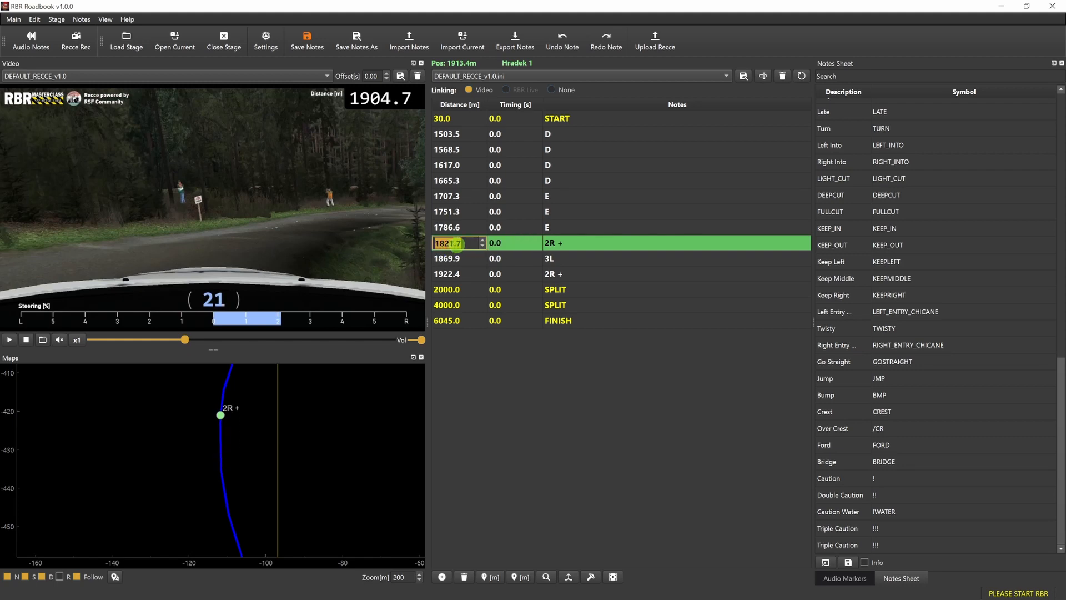
pyautogui.scroll(20, 456, 244)
pyautogui.scroll(-20, 457, 244)
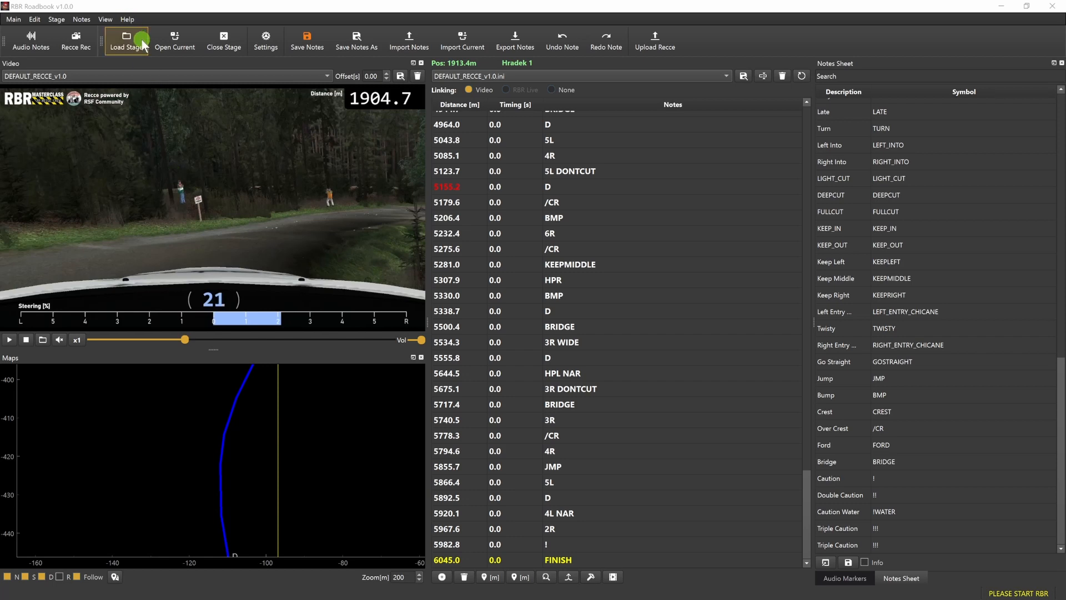
# Step: Open the list of hotkeys, look through it and search it for "notes"
pyautogui.click(128, 20)
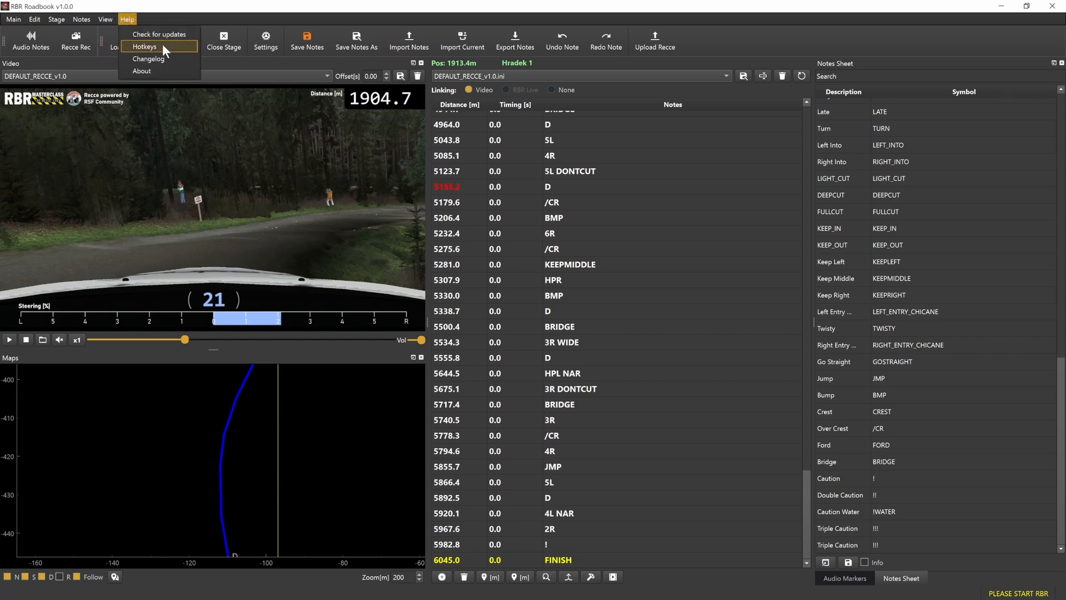
pyautogui.click(162, 46)
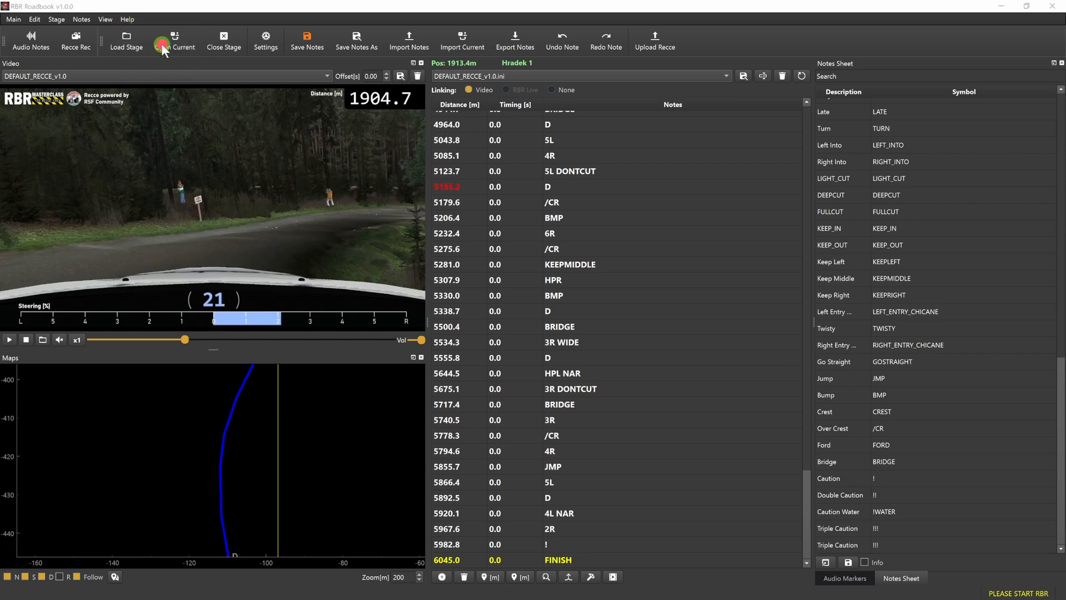
pyautogui.click(534, 215)
pyautogui.scroll(-5, 535, 218)
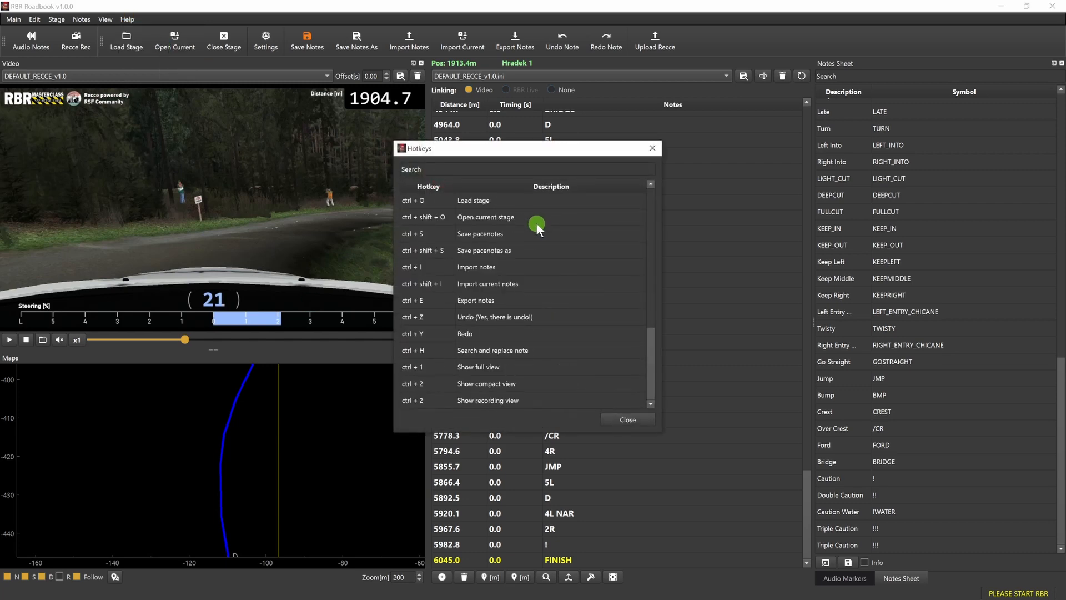
pyautogui.click(469, 169)
pyautogui.write('notes')
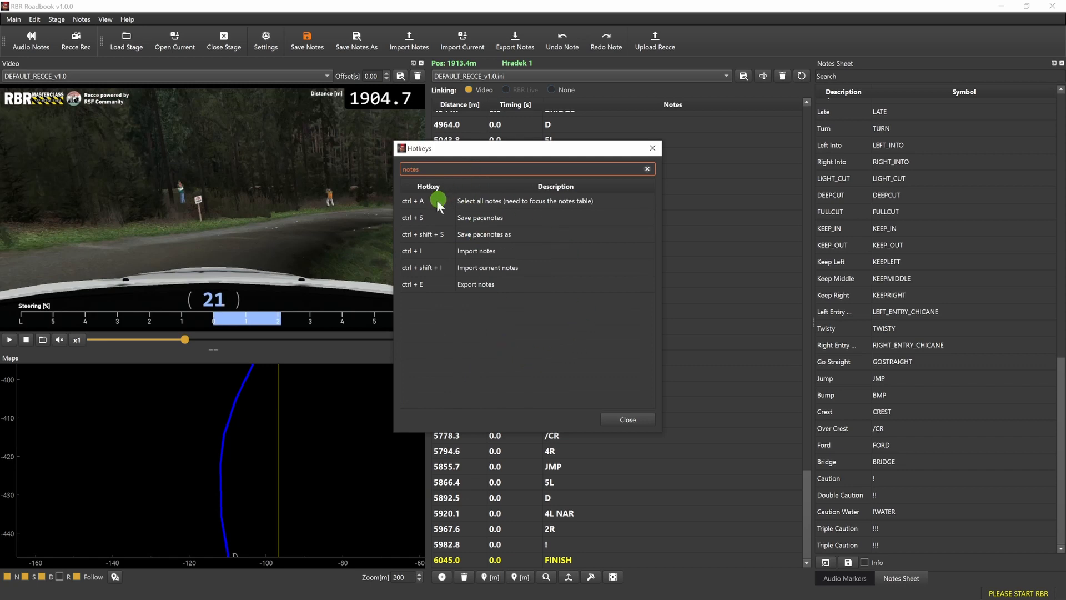
# Step: Clear the hotkey search to review the full list and close the hotkeys window
pyautogui.press('BackSpace')
pyautogui.press('BackSpace')
pyautogui.press('BackSpace')
pyautogui.press('BackSpace')
pyautogui.press('BackSpace')
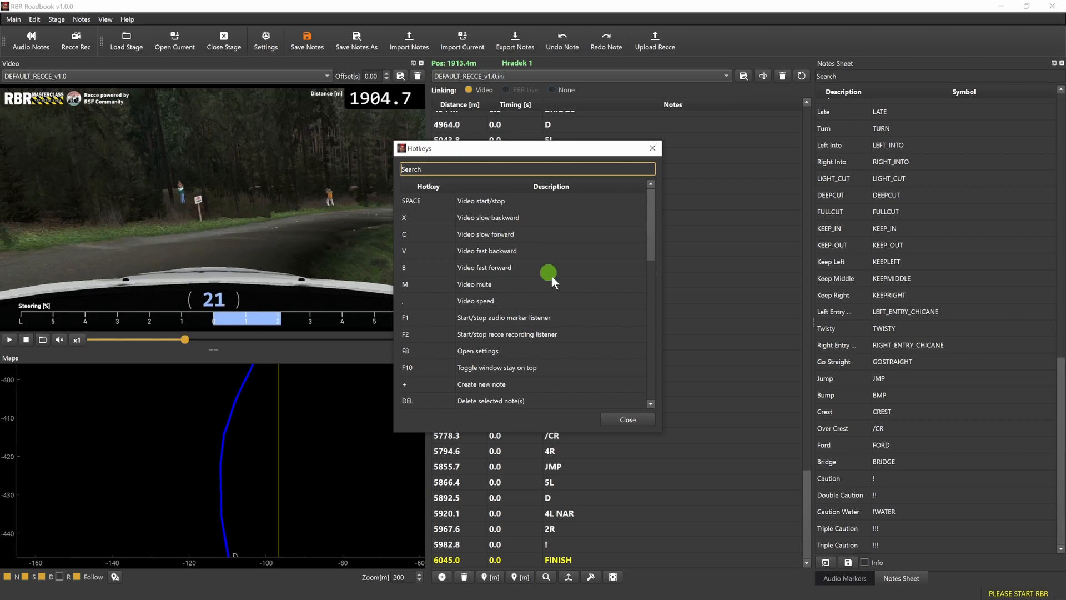
pyautogui.click(633, 419)
pyautogui.click(236, 265)
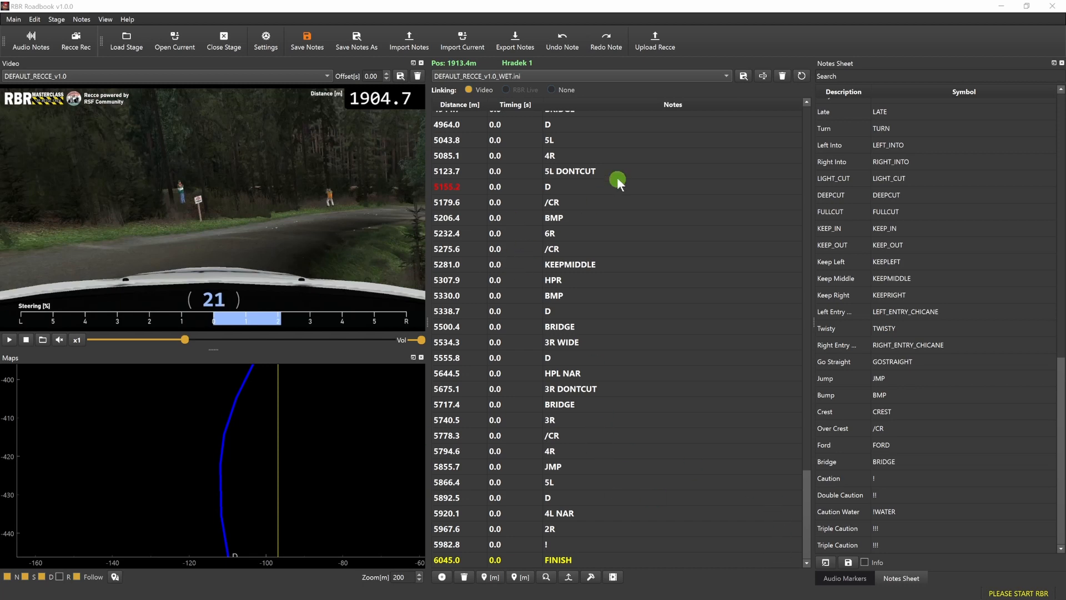
# Step: Examine the flagged D distance call at 5155.2 m and compare it with the notes around it on the map
pyautogui.scroll(1, 493, 222)
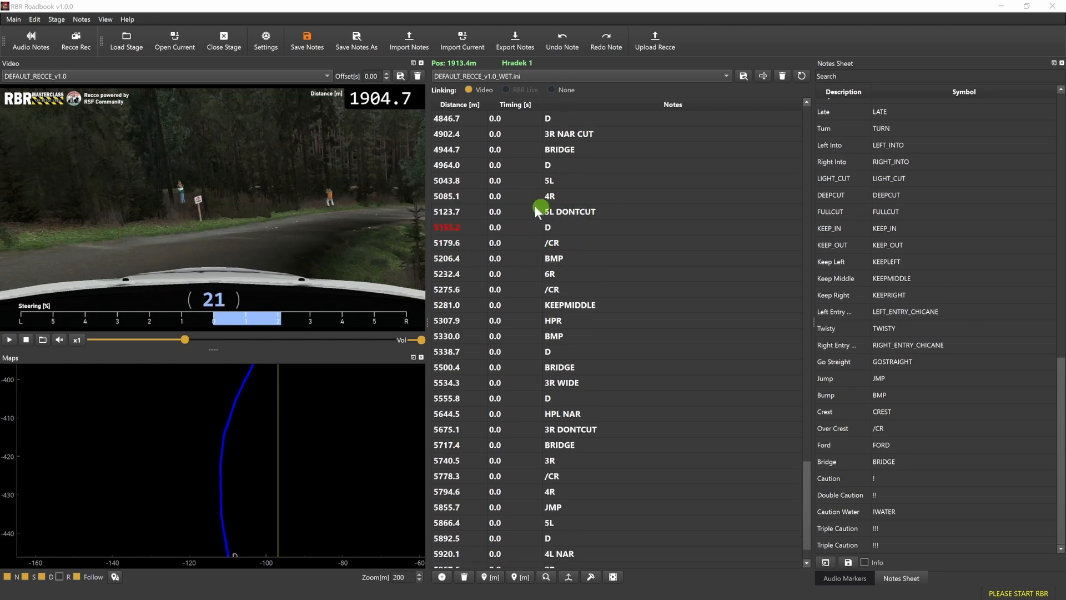
pyautogui.click(458, 228)
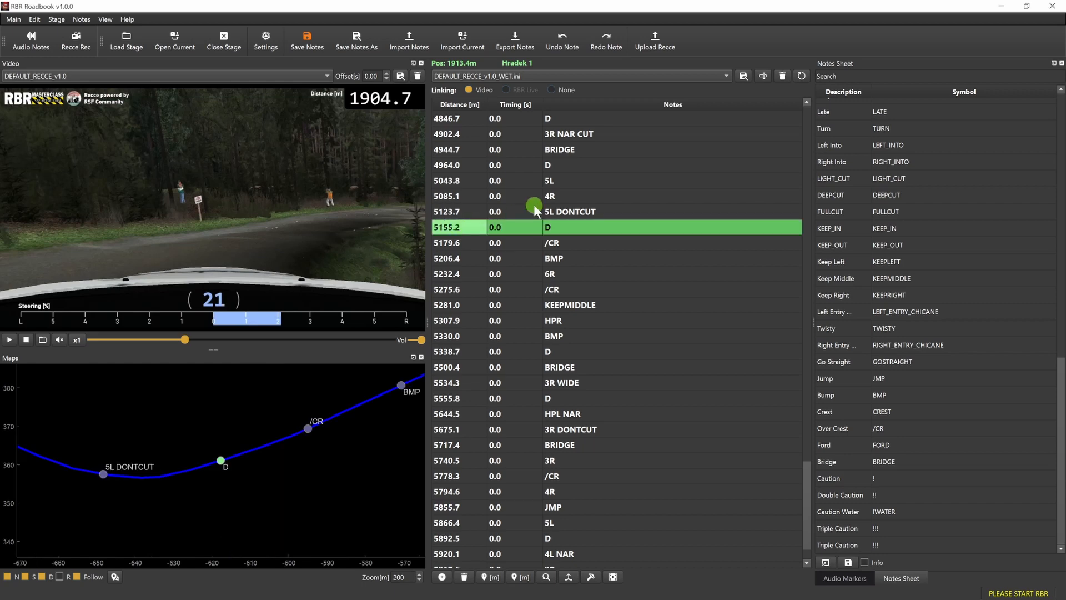
pyautogui.click(463, 244)
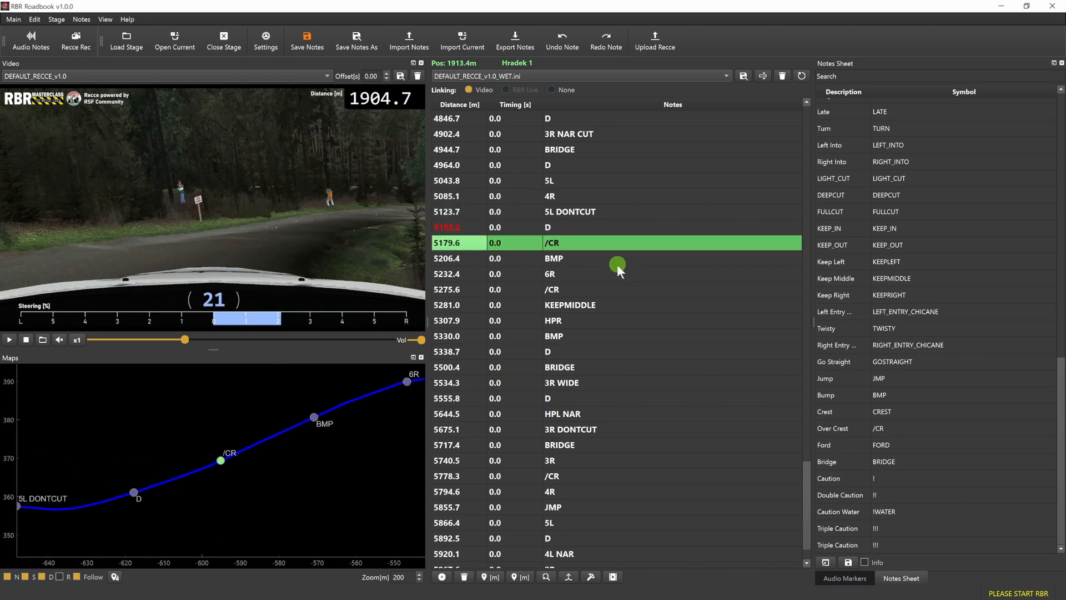
pyautogui.click(608, 287)
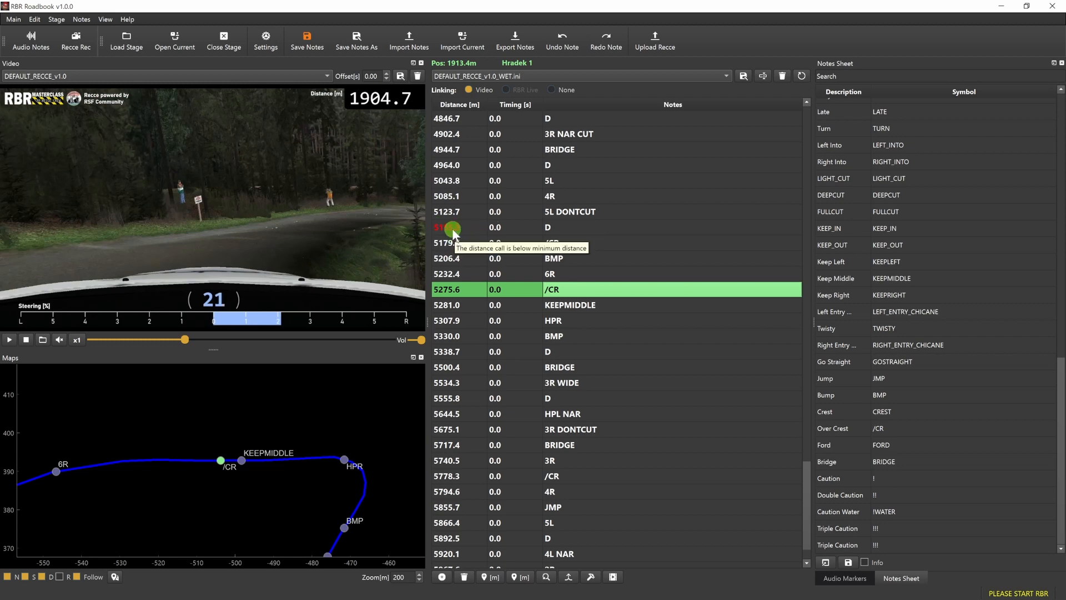
pyautogui.click(583, 232)
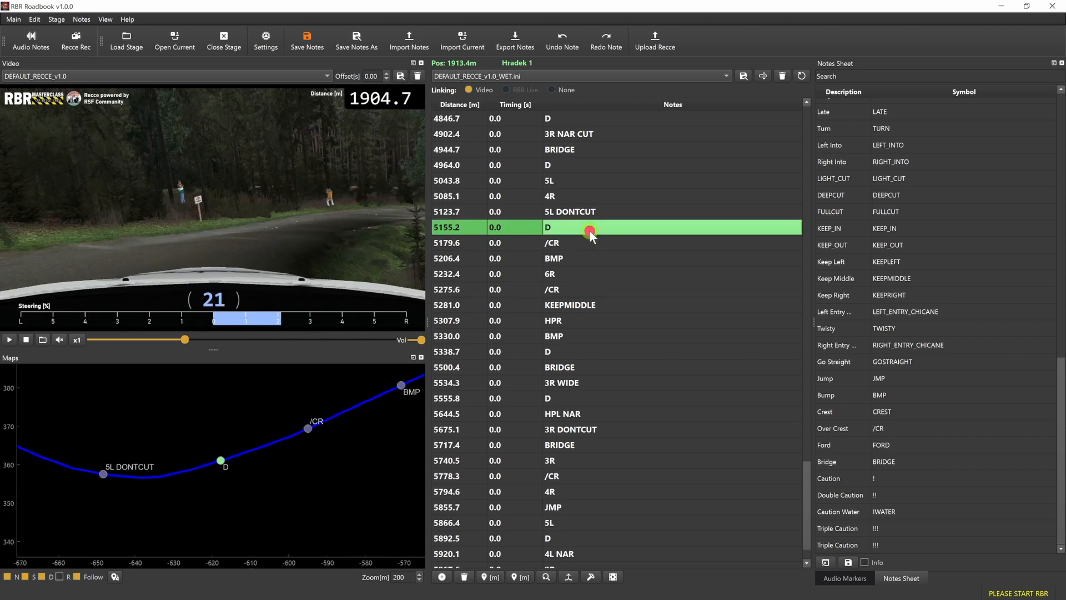
pyautogui.click(588, 209)
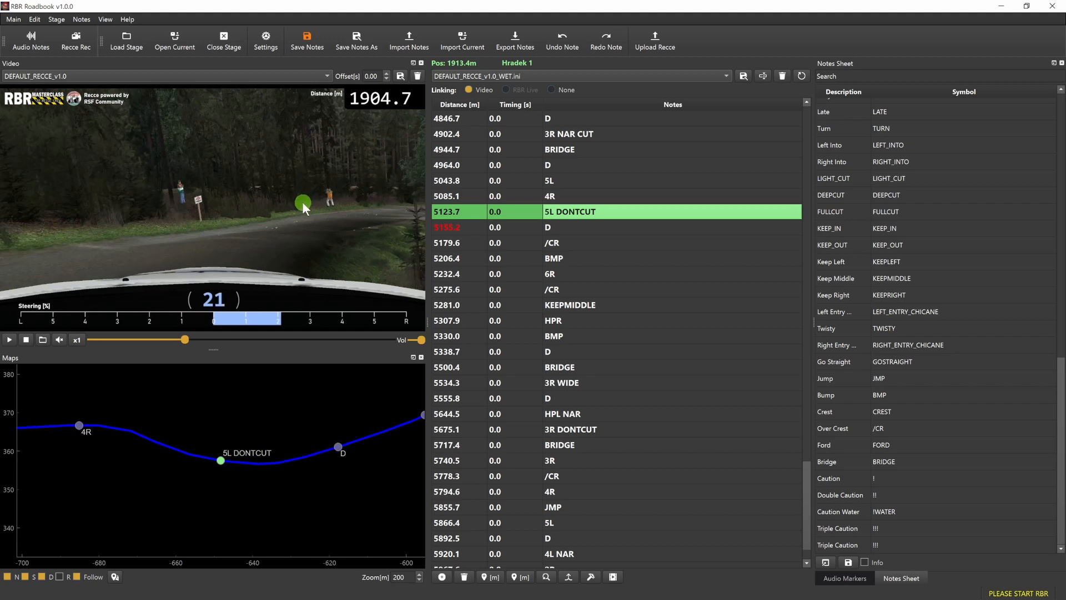
pyautogui.click(613, 367)
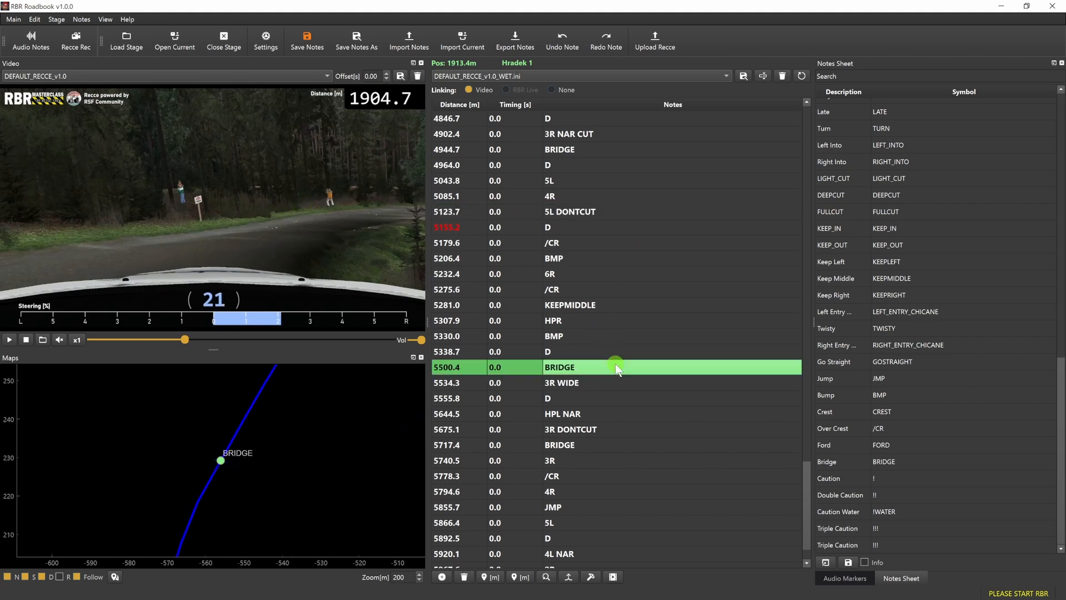
pyautogui.click(576, 228)
pyautogui.click(608, 195)
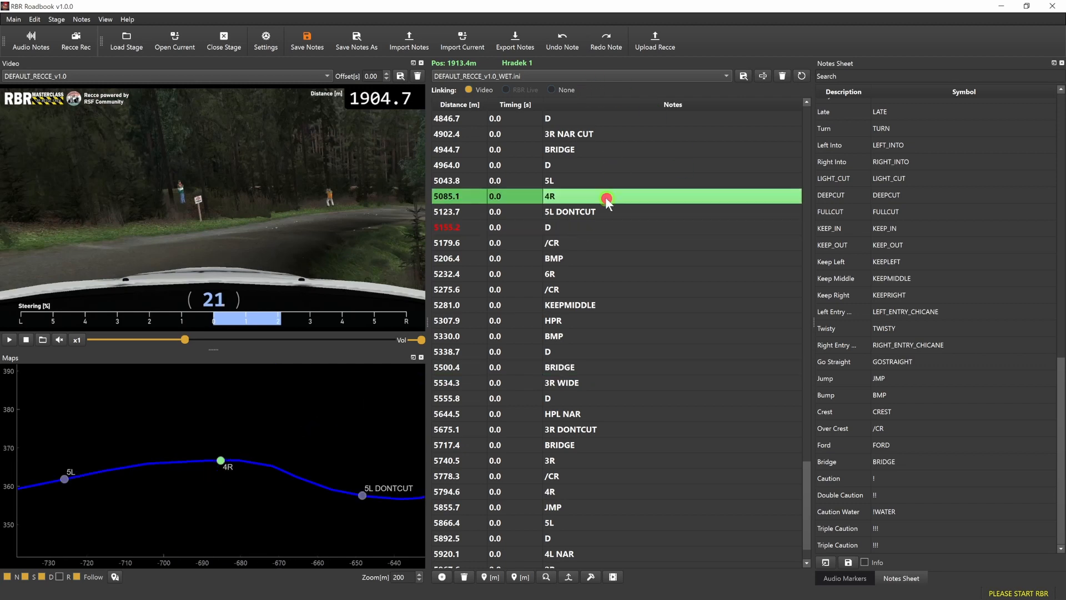
# Step: Try moving the flagged D note to 5146.2 m and put it back at 5155.2 m
pyautogui.doubleClick(447, 228)
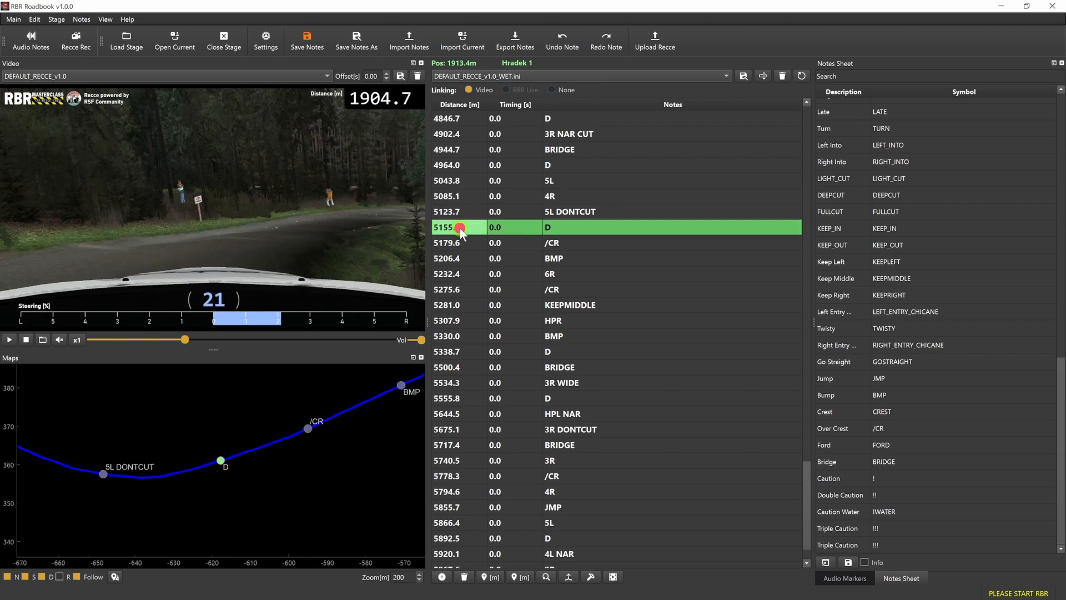
pyautogui.write('5146.2')
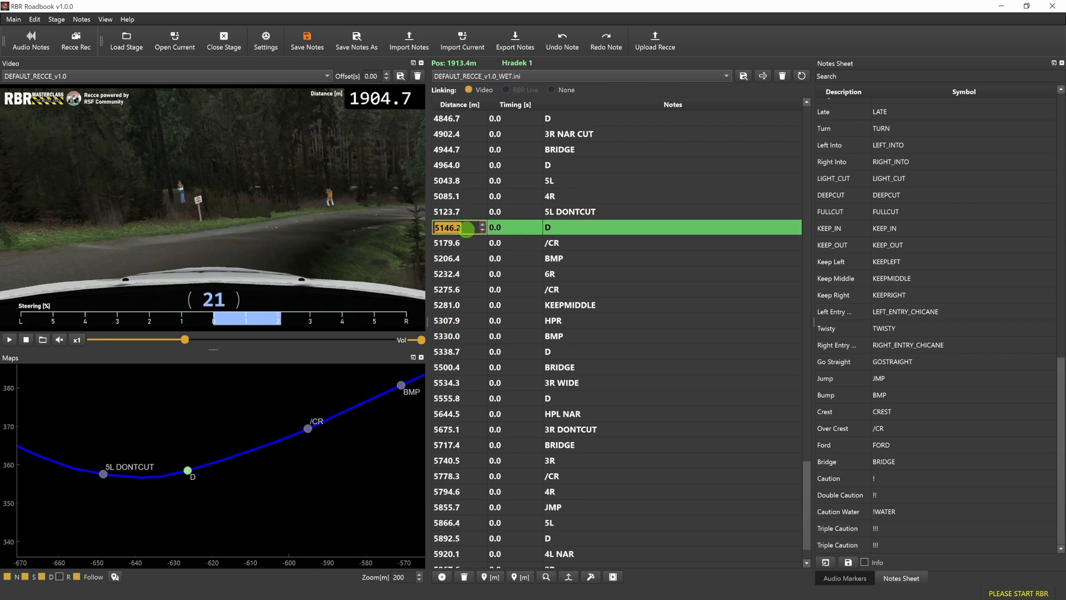
pyautogui.click(467, 271)
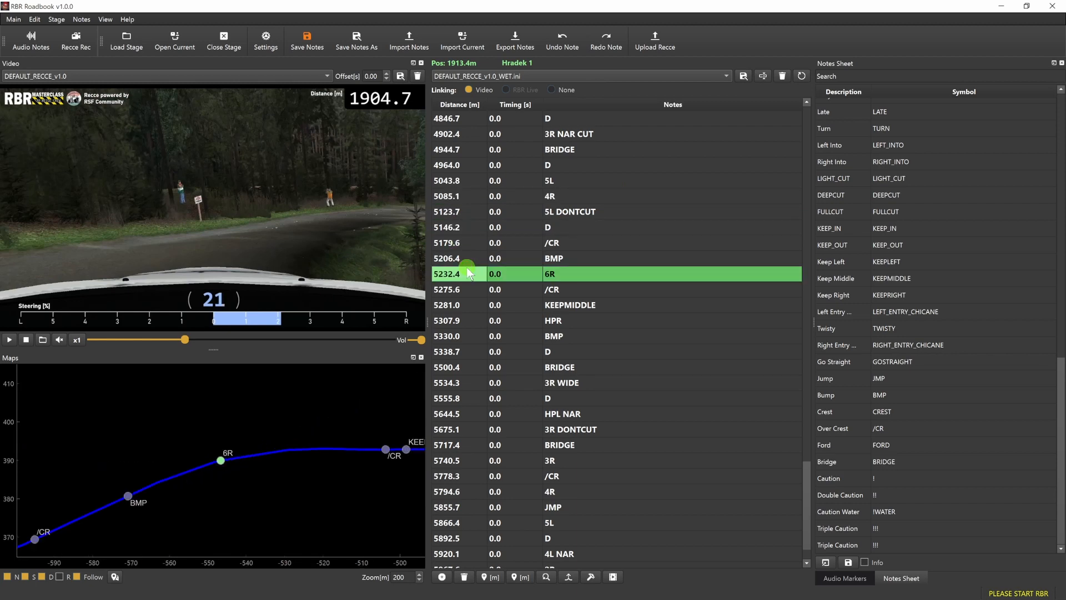
pyautogui.doubleClick(464, 227)
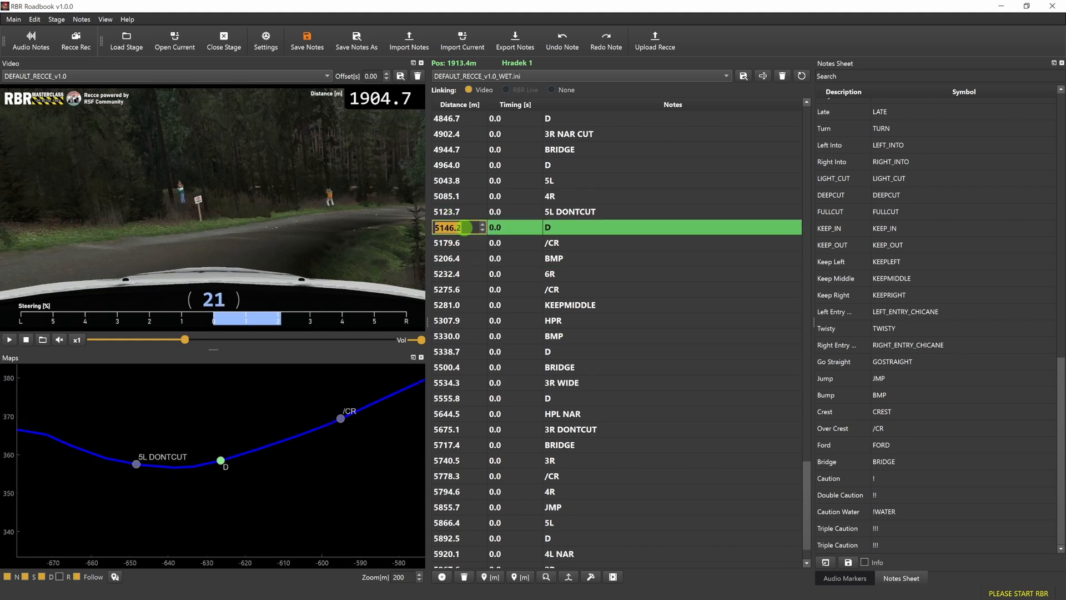
pyautogui.scroll(3, 464, 227)
pyautogui.click(475, 258)
# Step: Fix the flagged distance calls at 5155.2 m and 3175.8 m by replacing each D with &
pyautogui.click(471, 231)
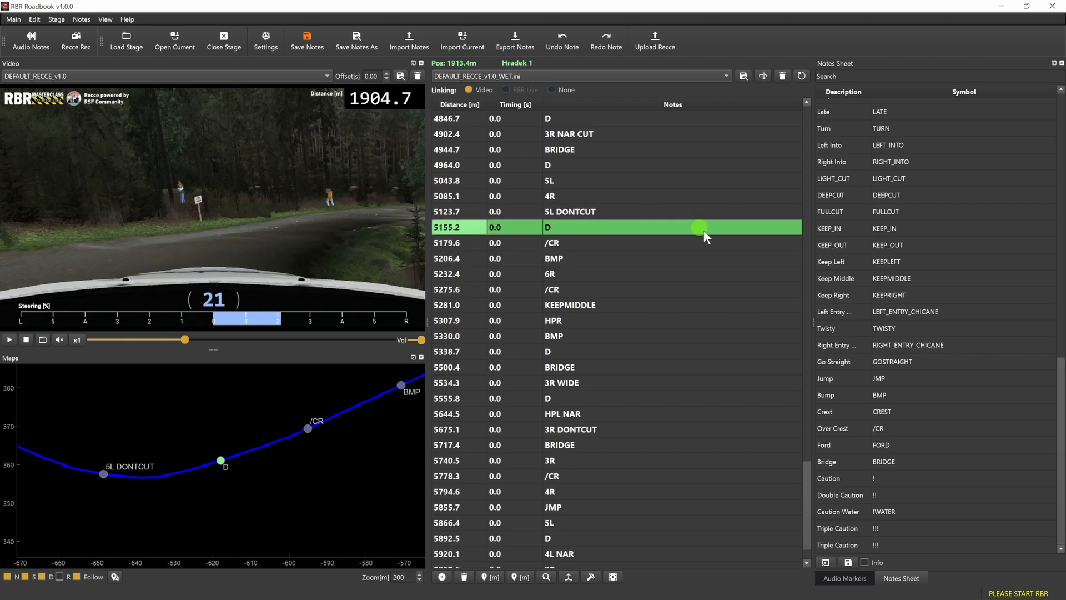
pyautogui.click(591, 576)
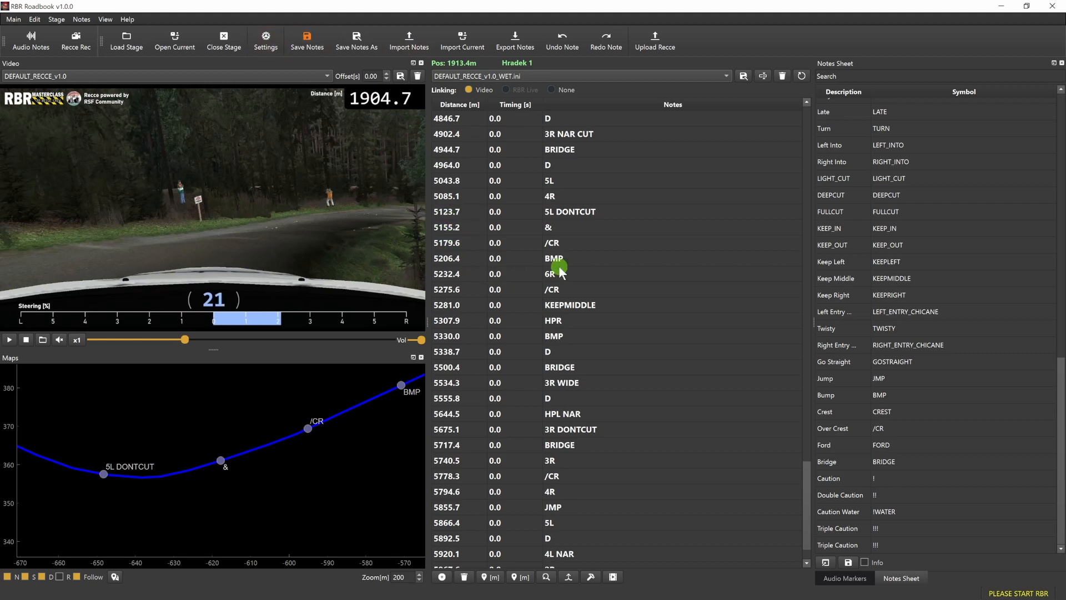
pyautogui.scroll(-3, 531, 308)
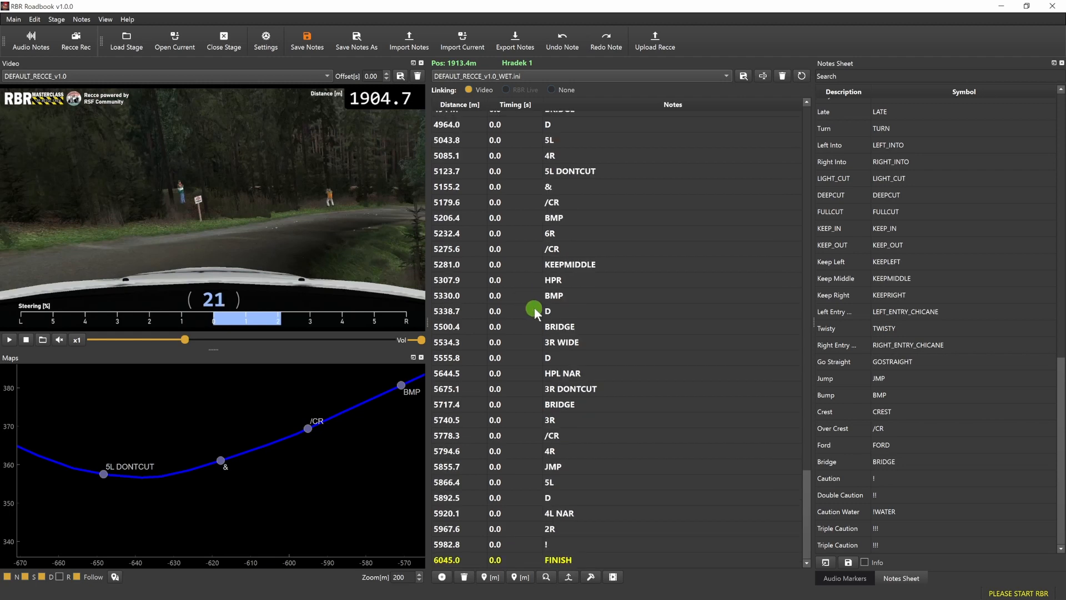
pyautogui.scroll(15, 534, 311)
pyautogui.scroll(2, 534, 311)
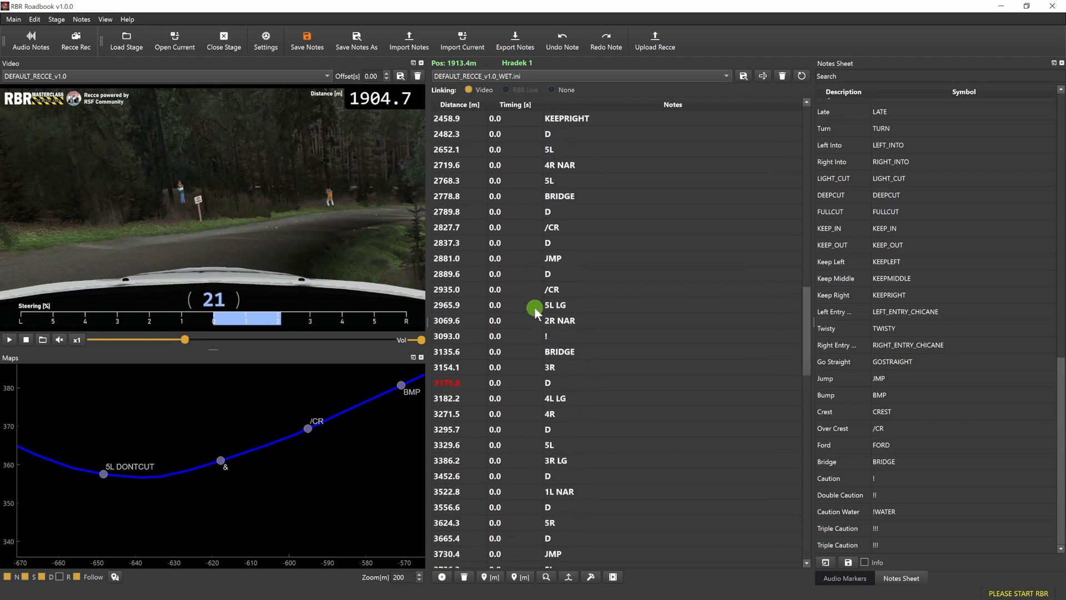
pyautogui.click(447, 384)
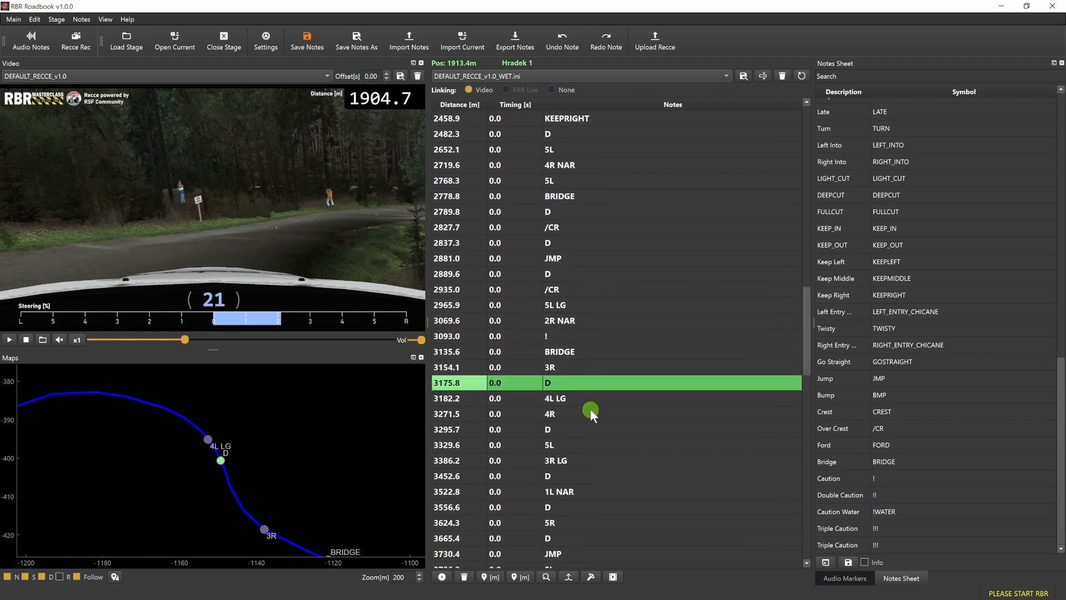
pyautogui.click(590, 578)
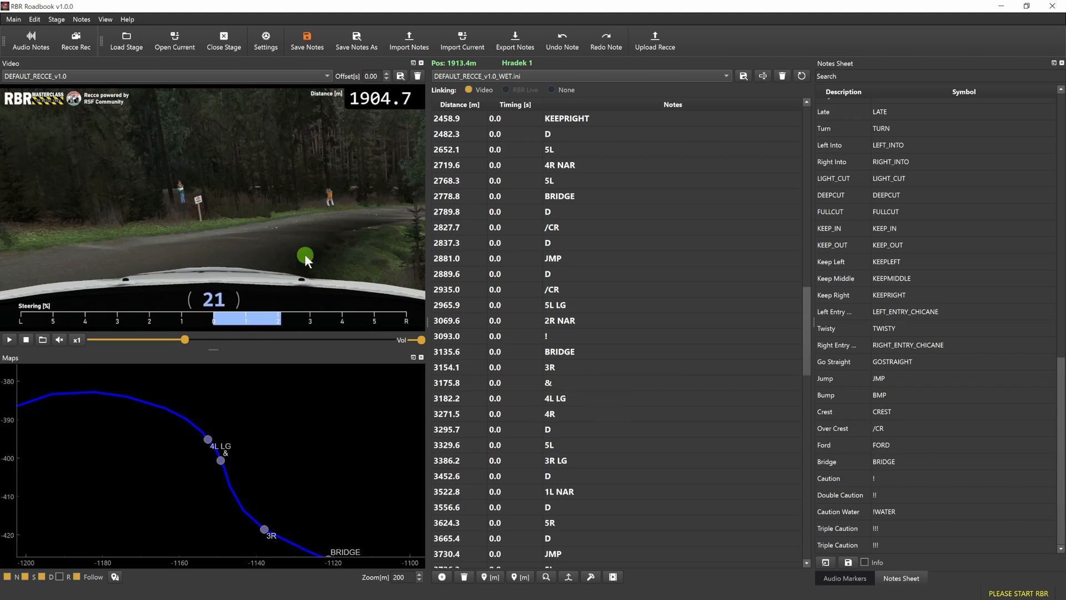
# Step: Rename the current pacenotes file as DEFAULT_RECCE_v1.0_MYCUSTOM_NOTE.ini
pyautogui.click(764, 76)
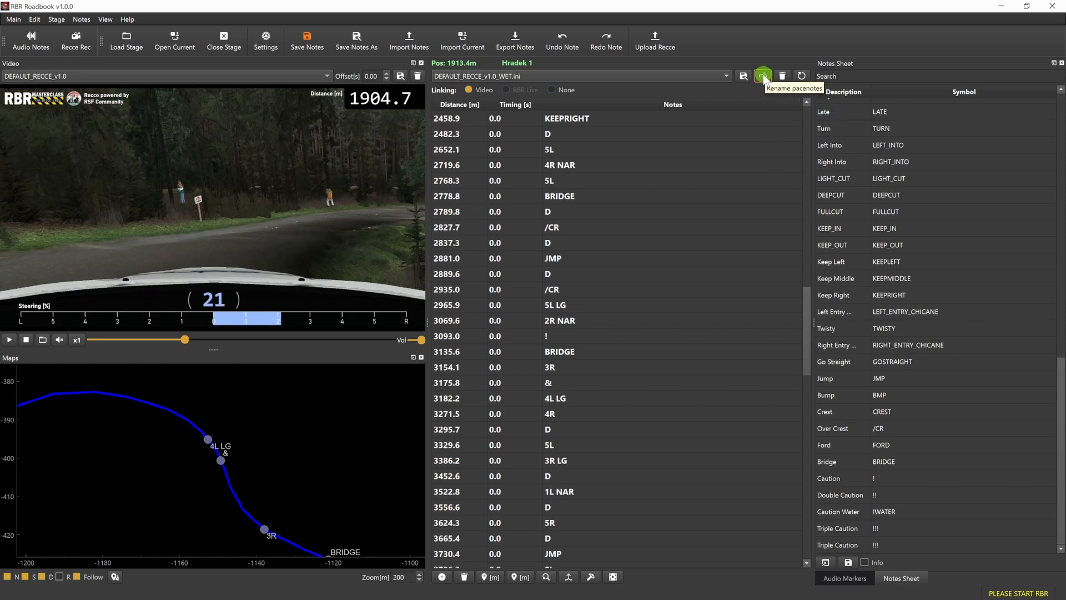
pyautogui.click(764, 75)
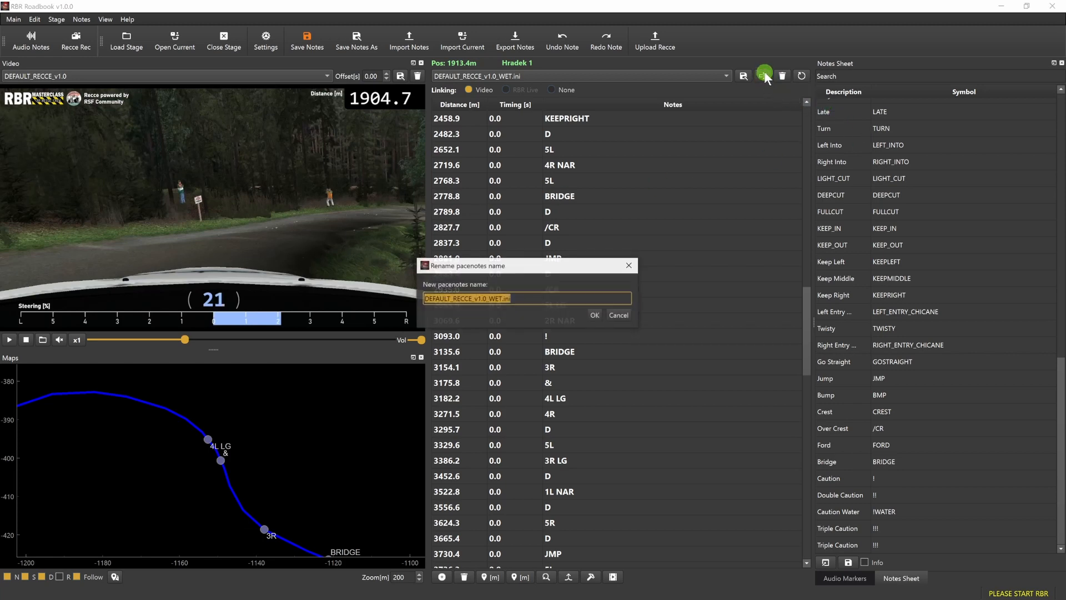
pyautogui.click(500, 298)
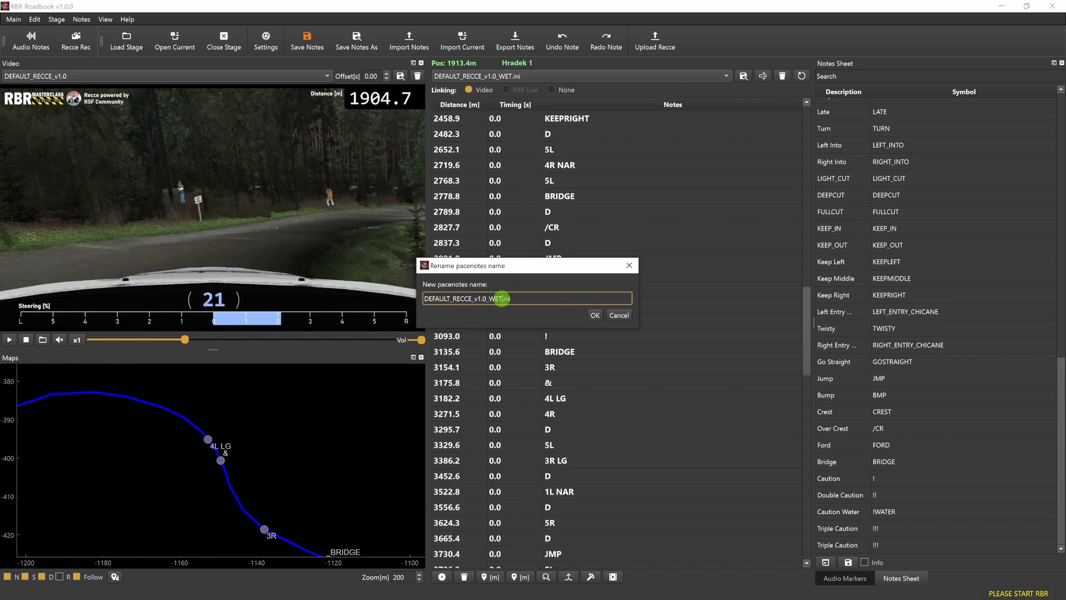
pyautogui.moveTo(500, 298); pyautogui.dragTo(488, 298)
pyautogui.press('BackSpace')
pyautogui.write('MYCUSTOM_NOTE')
pyautogui.press('Return')
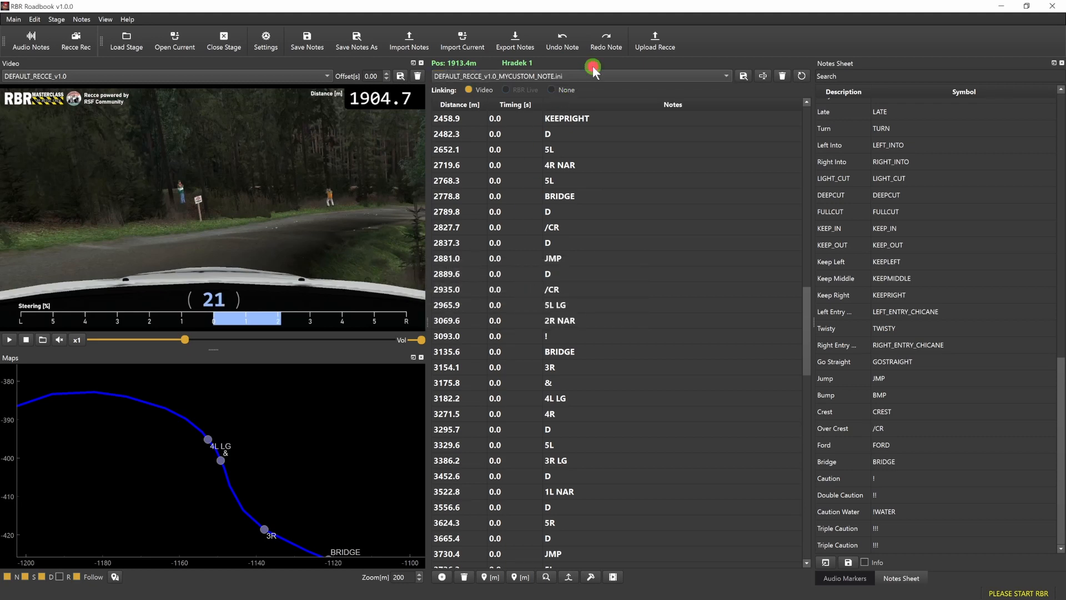
# Step: Save a copy of the pacenotes under the new name DEFAULT_RECCE_v1.0_MYCUSTOM_NOTE_V2.ini
pyautogui.click(743, 76)
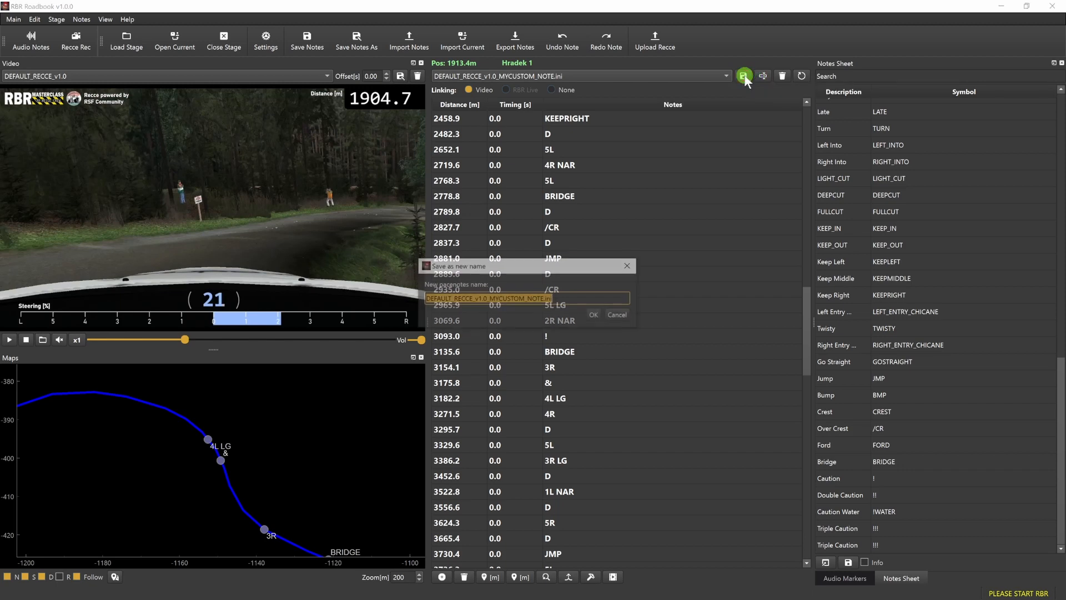
pyautogui.click(545, 300)
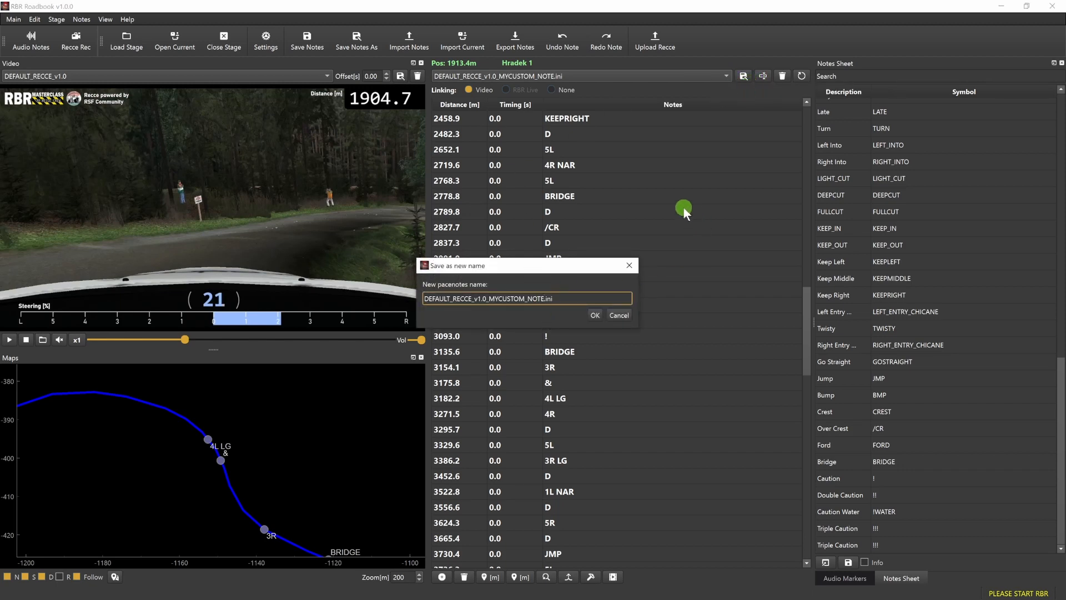
pyautogui.write('_V2')
pyautogui.press('Return')
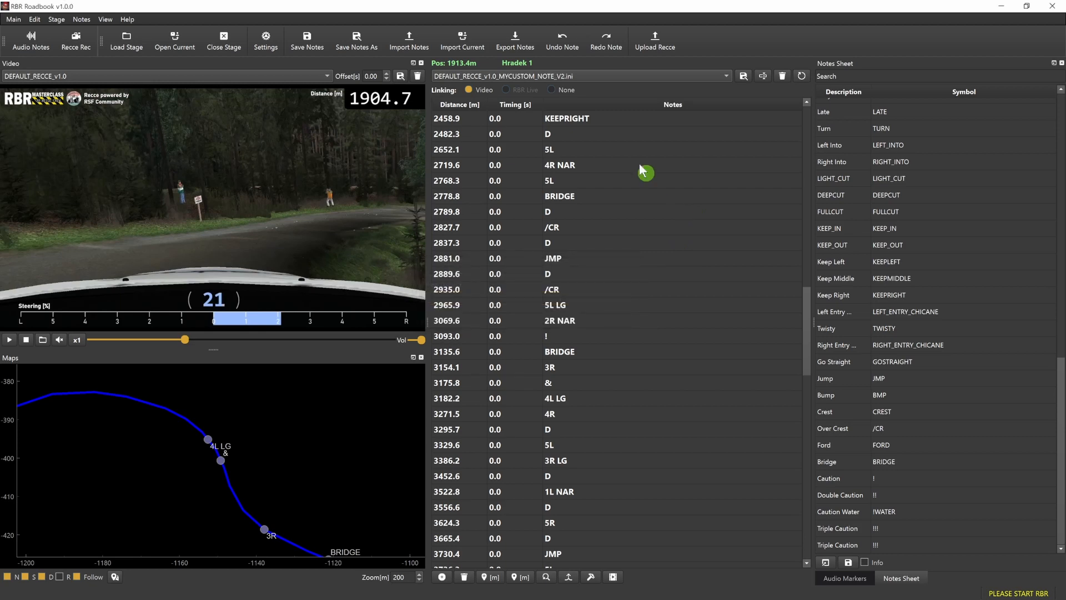
# Step: In DEFAULT_RECCE_v1.0_MYCUSTOM_NOTE.ini, change the JMP note at 2881.0 m to /CR and save the notes
pyautogui.click(606, 75)
pyautogui.click(605, 65)
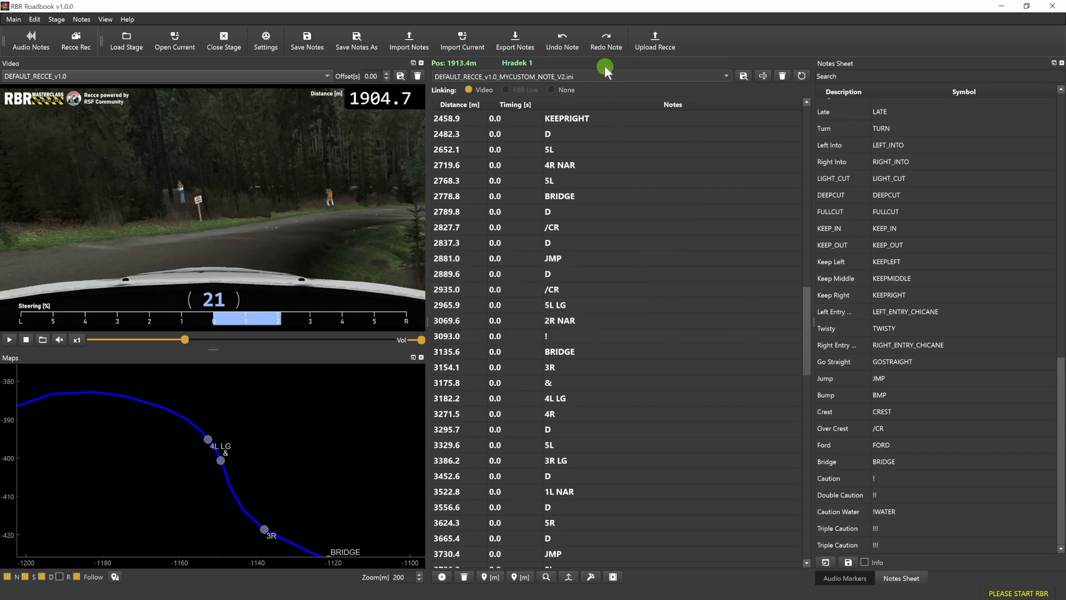
pyautogui.doubleClick(581, 257)
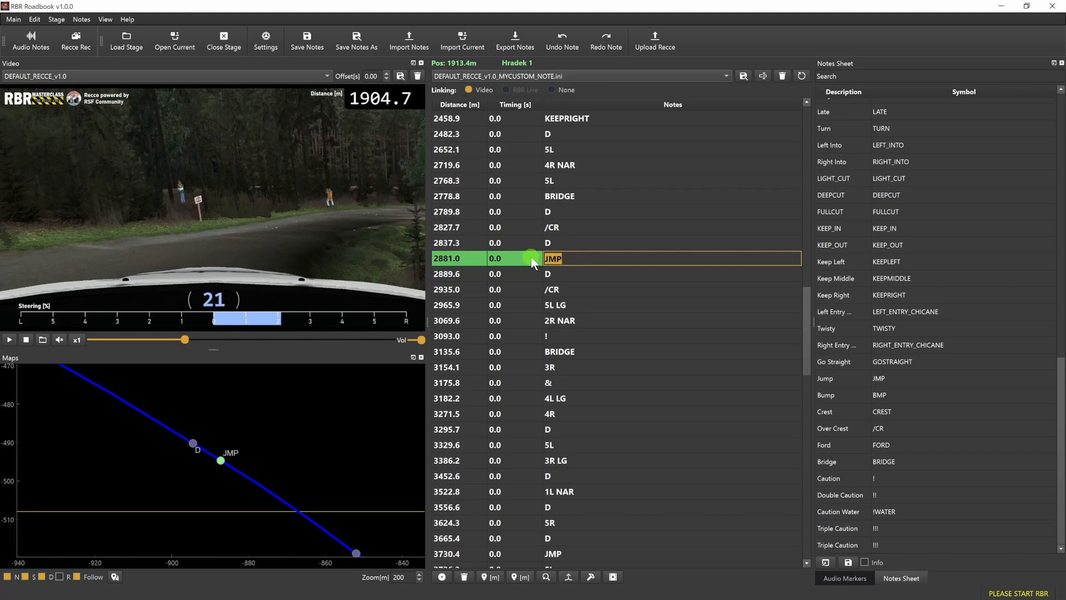
pyautogui.write('/CR')
pyautogui.press('Return')
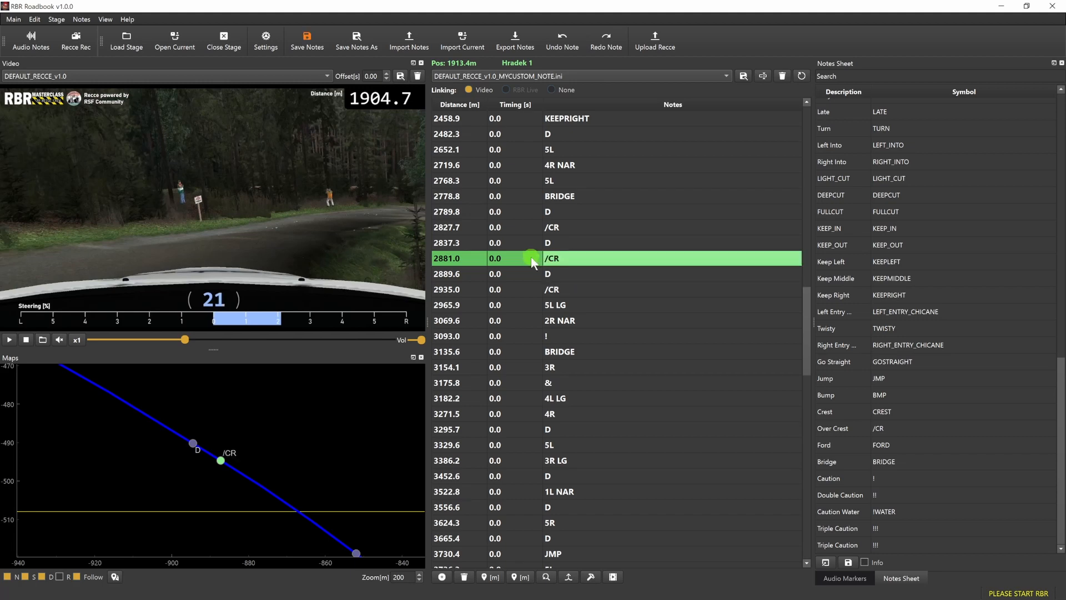
pyautogui.click(307, 39)
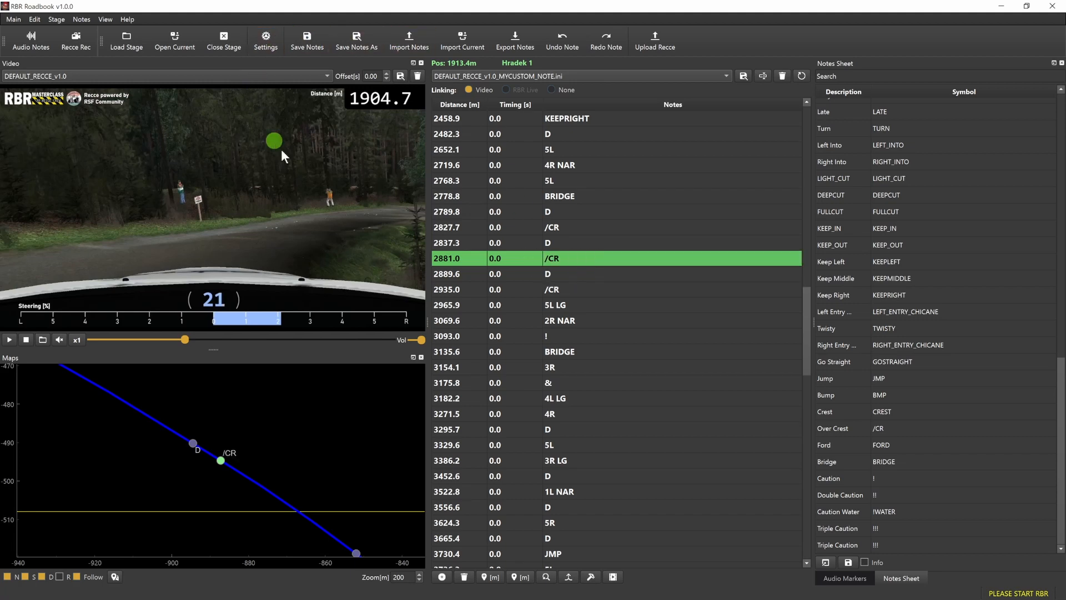
# Step: In DEFAULT_RECCE_v1.0_MYCUSTOM_NOTE_V2.ini, change the JMP note at 2881.0 m to 5L
pyautogui.click(679, 72)
pyautogui.click(651, 90)
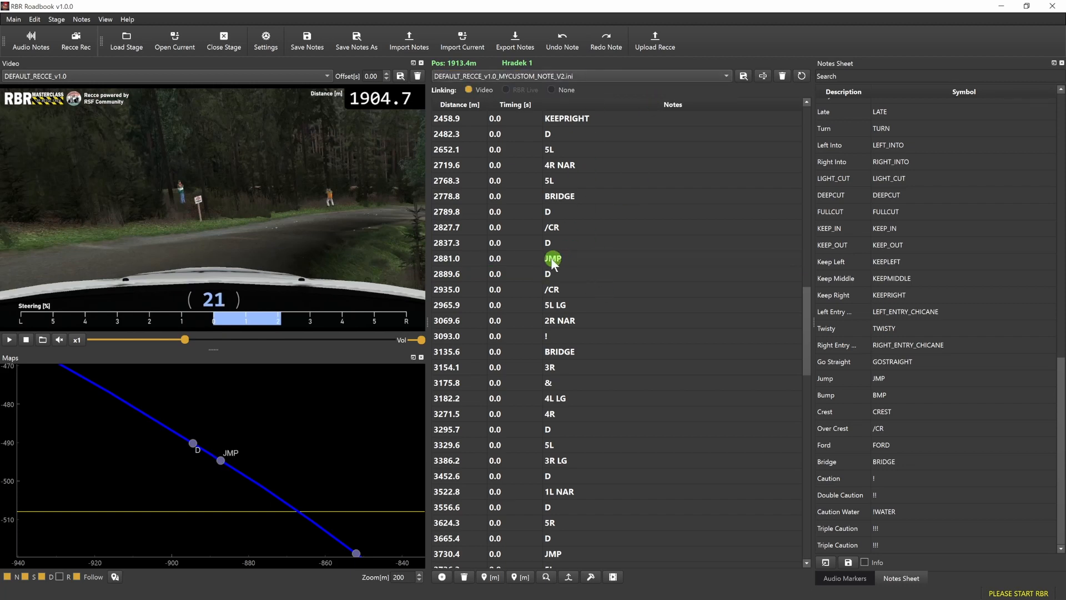
pyautogui.click(578, 257)
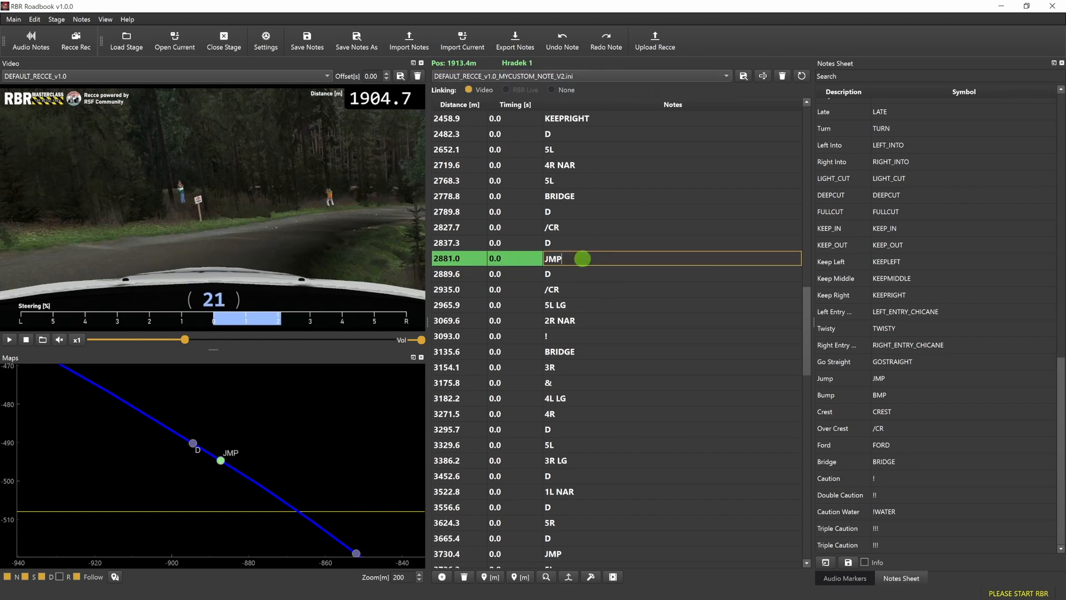
pyautogui.doubleClick(561, 258)
pyautogui.write('5L')
pyautogui.press('Return')
# Step: Try changing the D note at 2889.6 m to 6R and undo that edit
pyautogui.press('Down')
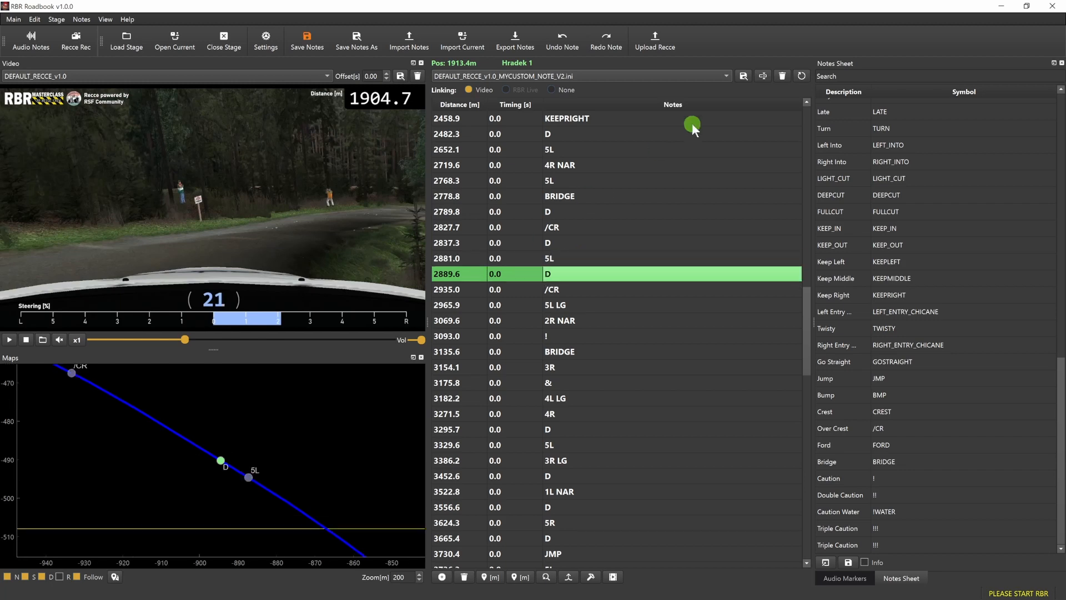
pyautogui.press('Return')
pyautogui.write('6')
pyautogui.press('BackSpace')
pyautogui.press('BackSpace')
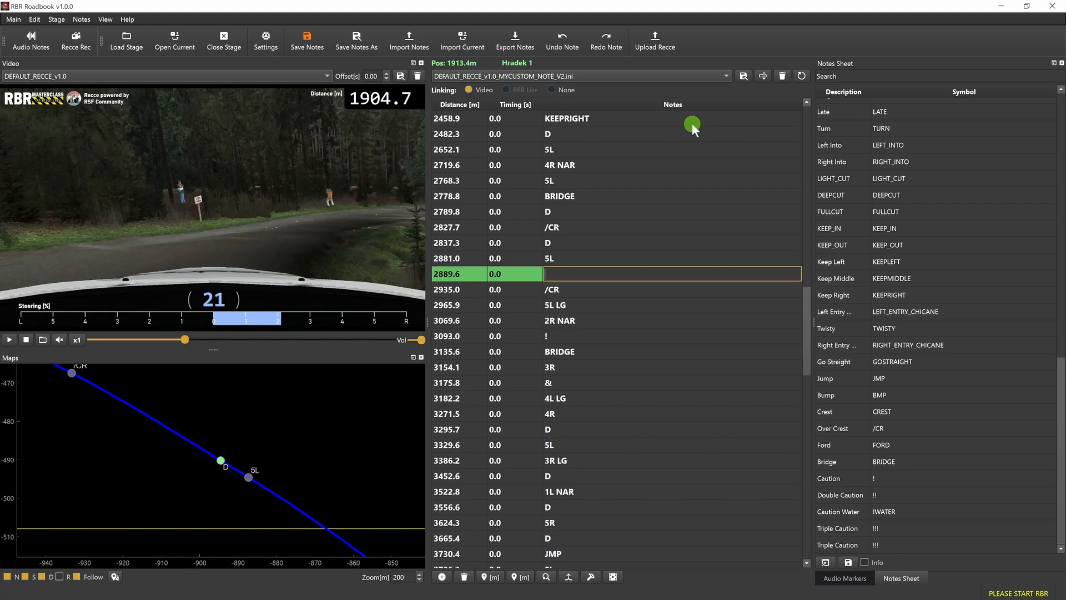
pyautogui.write('6R')
pyautogui.press('Return')
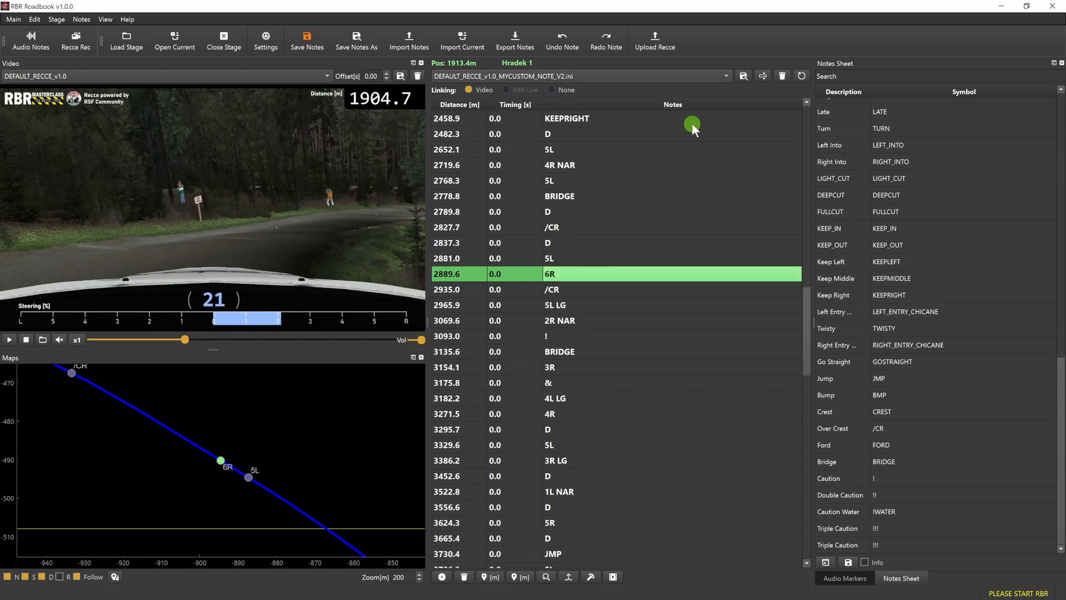
pyautogui.hotkey('ctrl', 'z')
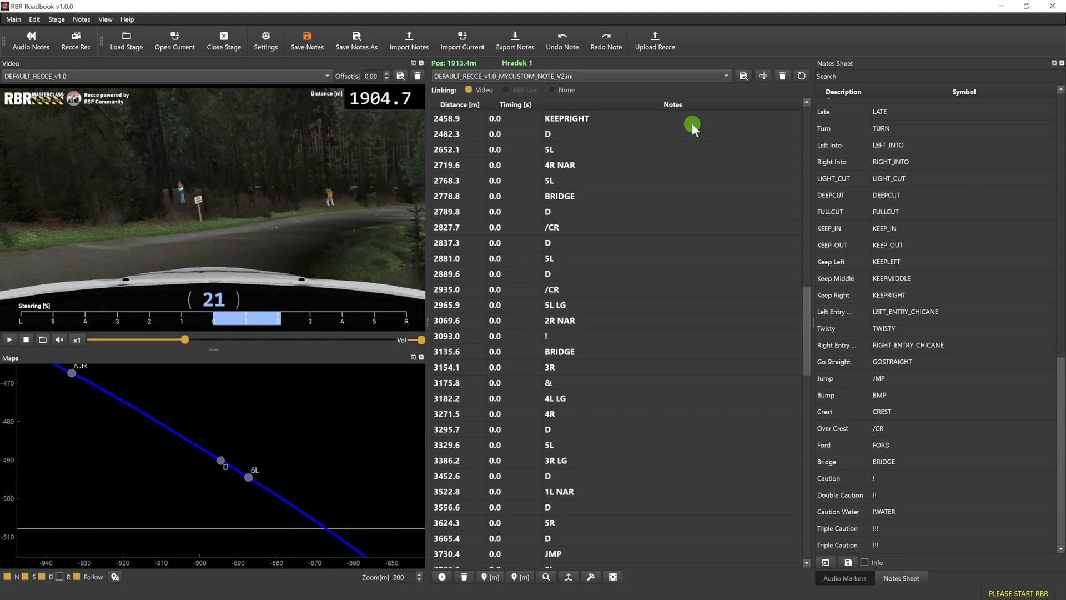
# Step: Undo the change of the note at 2881.0 m to 5L
pyautogui.hotkey('ctrl', 'z')
# Step: Add blank notes at 3094.0 m, 3095.0 m and 3096.0 m after the caution at 3093.0 m, and delete the one at 3096.0 m
pyautogui.click(459, 335)
pyautogui.click(442, 577)
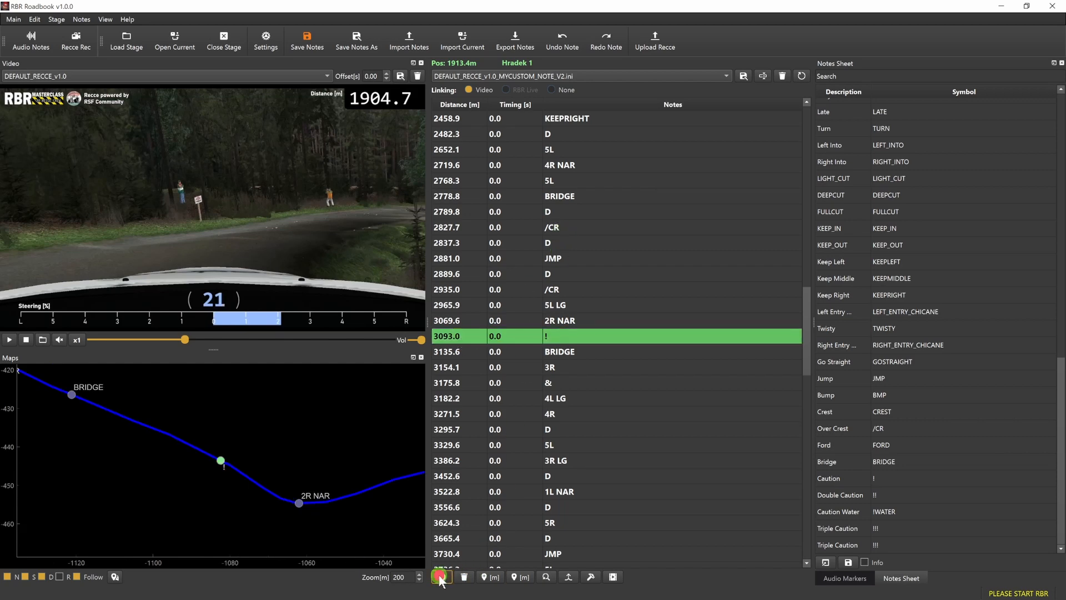
pyautogui.click(442, 577)
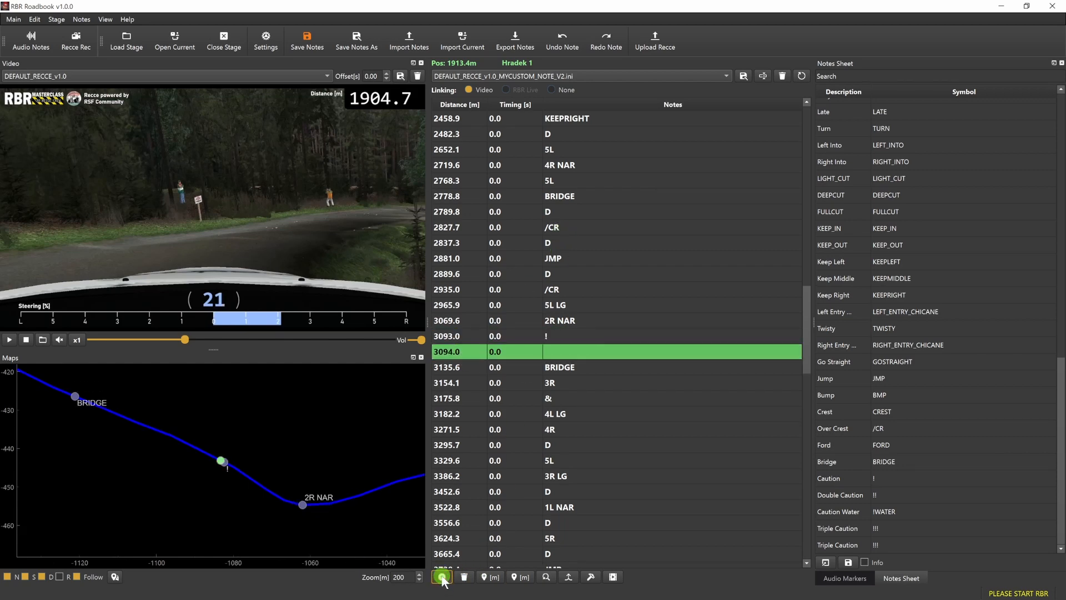
pyautogui.click(442, 578)
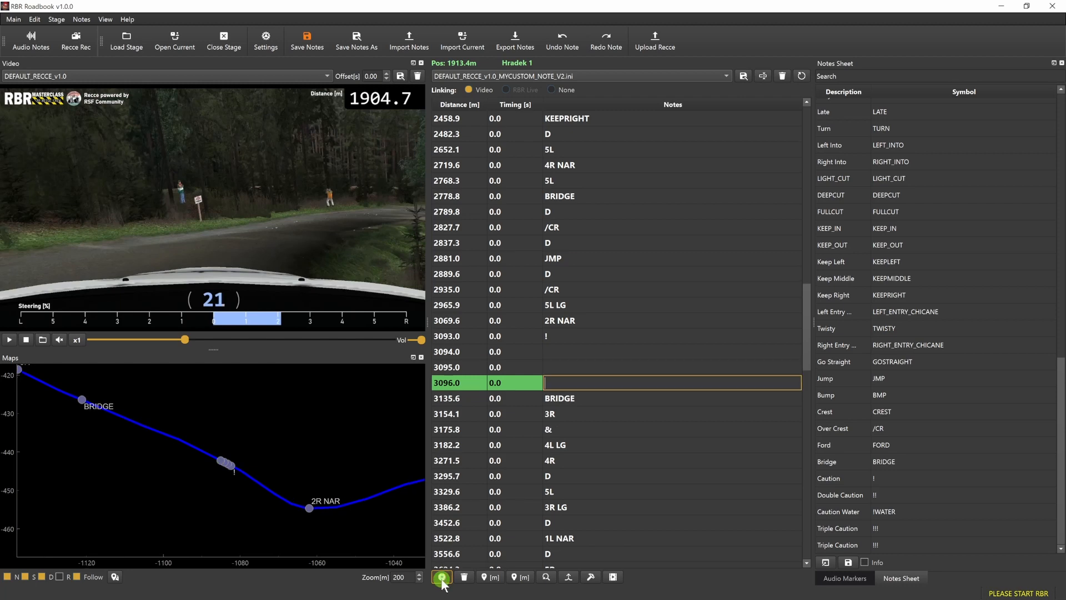
pyautogui.click(462, 581)
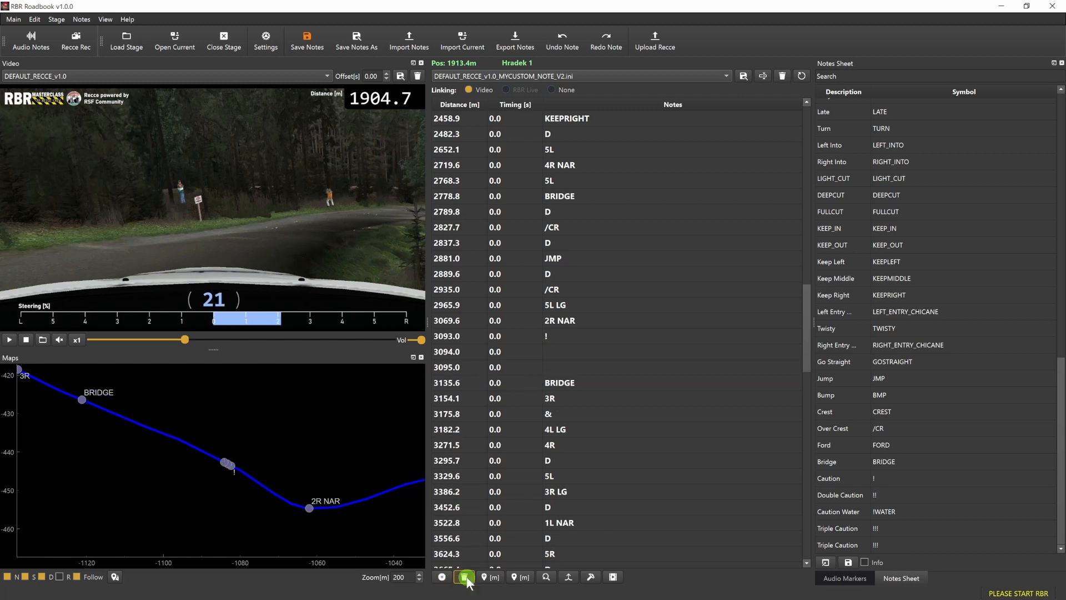
# Step: Add a blank note at the current distance, 1913.4 m, and move the D note at 2142.8 m to that same distance
pyautogui.click(467, 413)
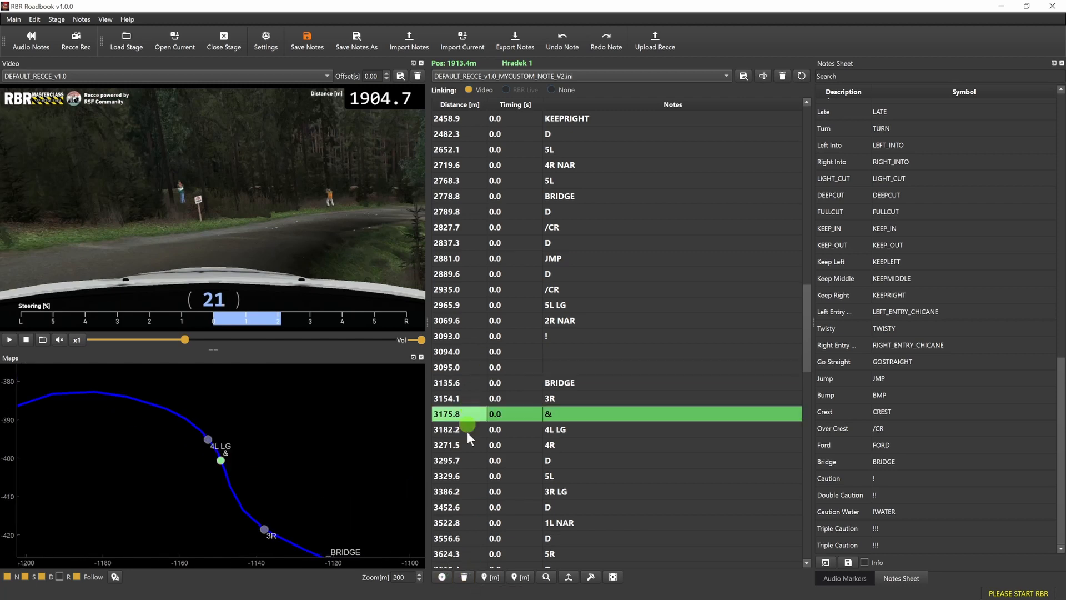
pyautogui.click(489, 577)
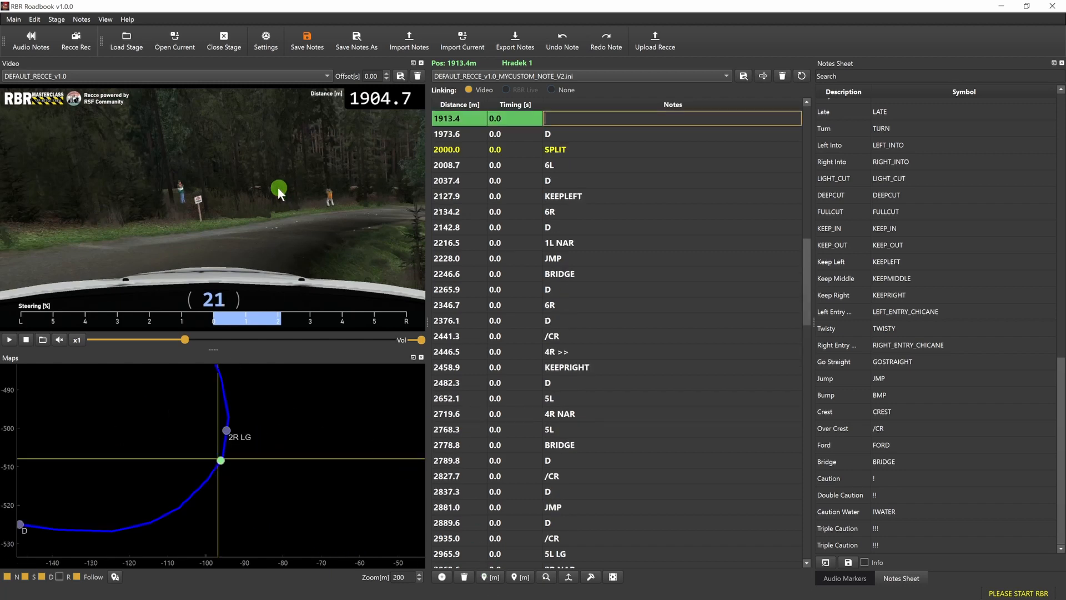
pyautogui.press('Escape')
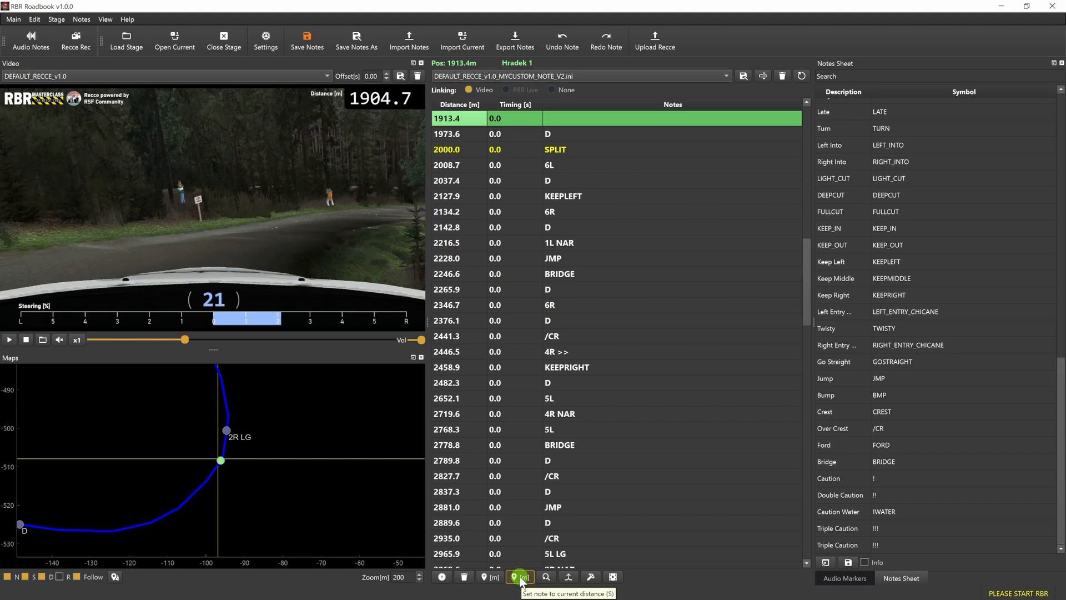
pyautogui.click(466, 227)
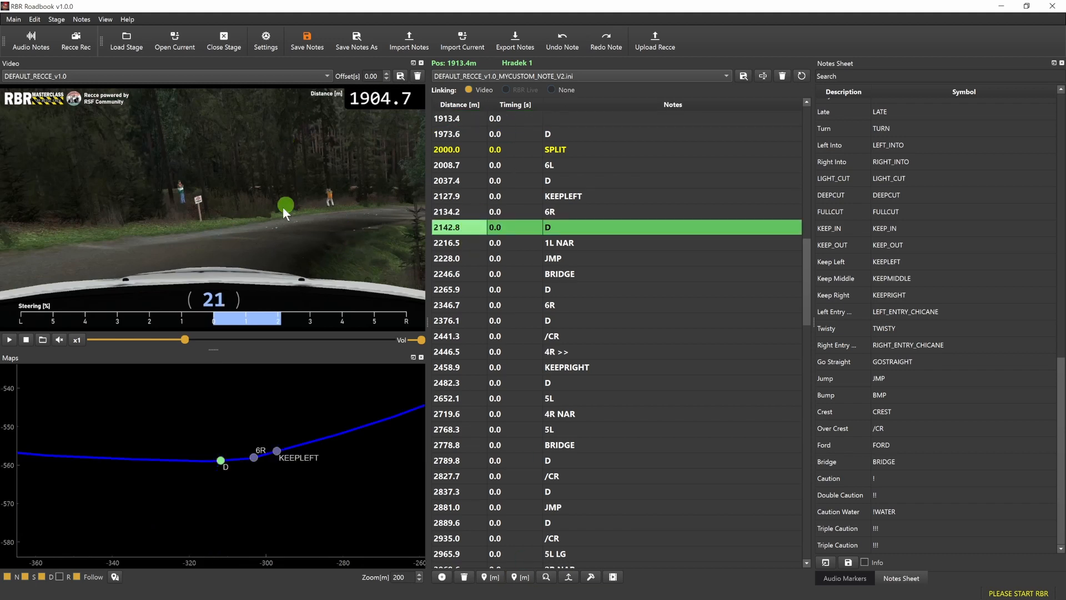
pyautogui.click(525, 577)
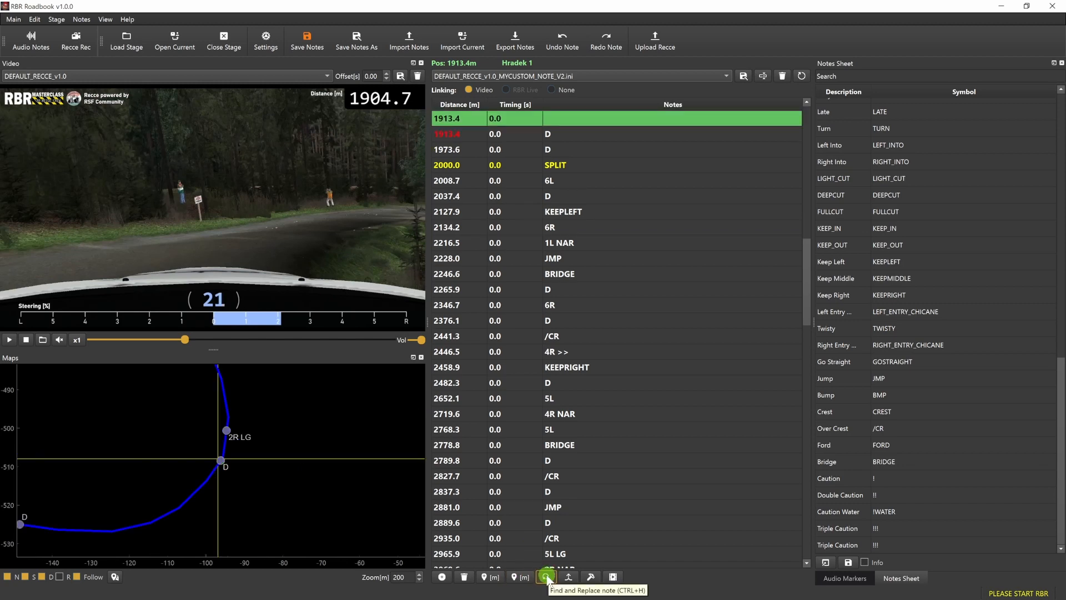
# Step: Select the notes from 2134.2 m to 2446.5 m and replace 6R with 5R + in the selected notes only
pyautogui.click(465, 227)
pyautogui.keyDown('shift'); pyautogui.click(482, 351); pyautogui.keyUp('shift')
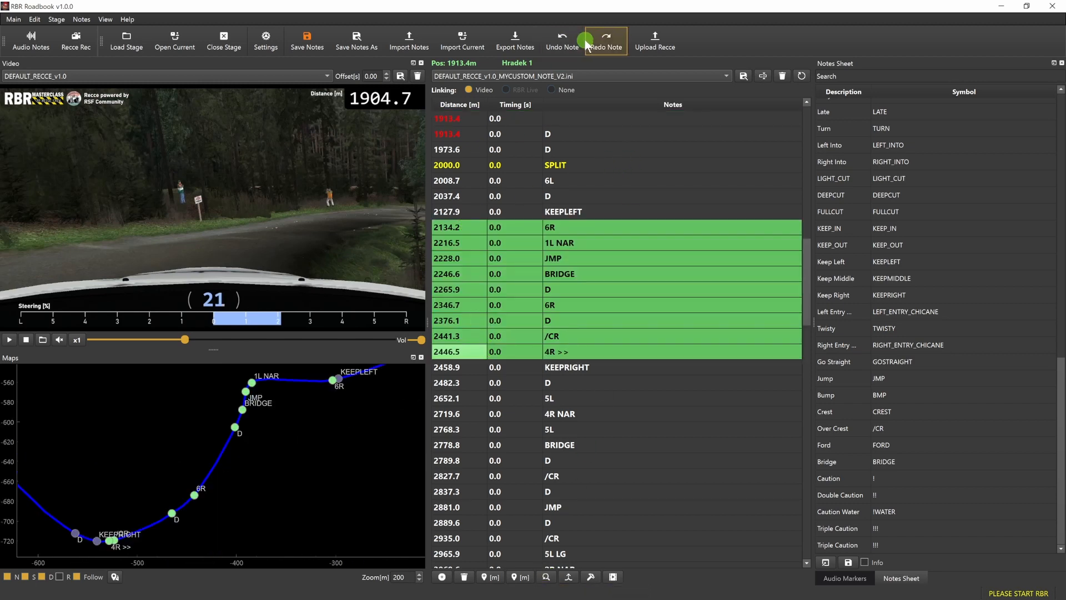
pyautogui.click(548, 576)
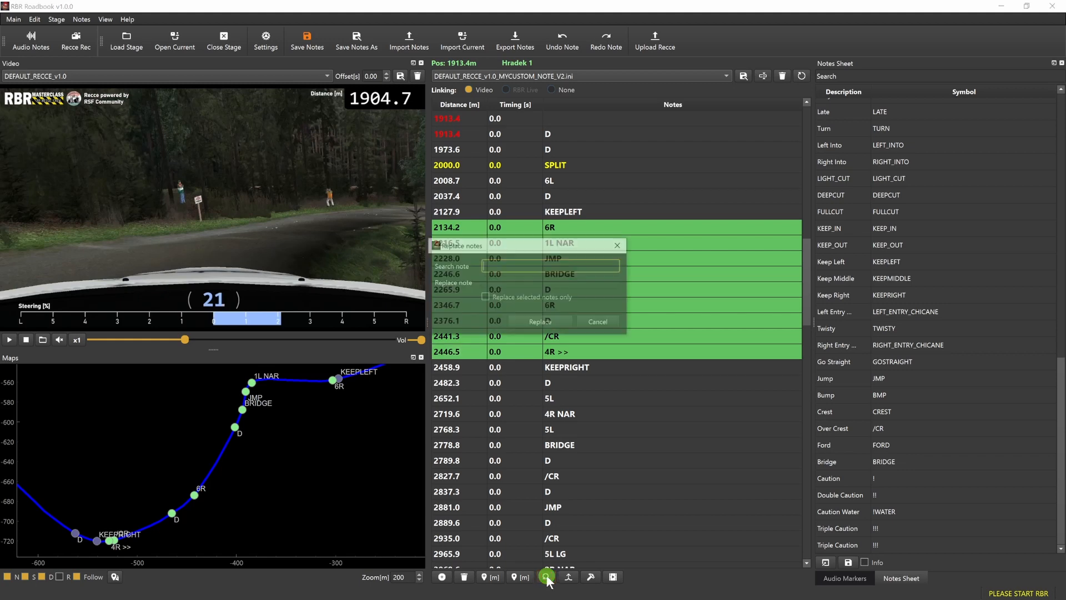
pyautogui.moveTo(512, 246); pyautogui.dragTo(612, 108)
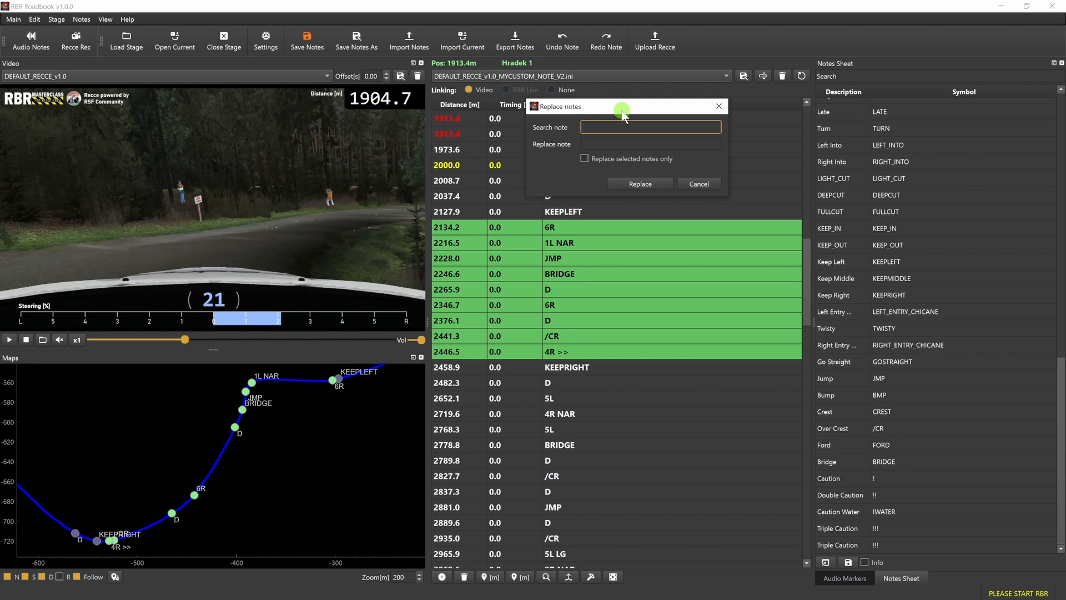
pyautogui.write('6R')
pyautogui.press('Tab')
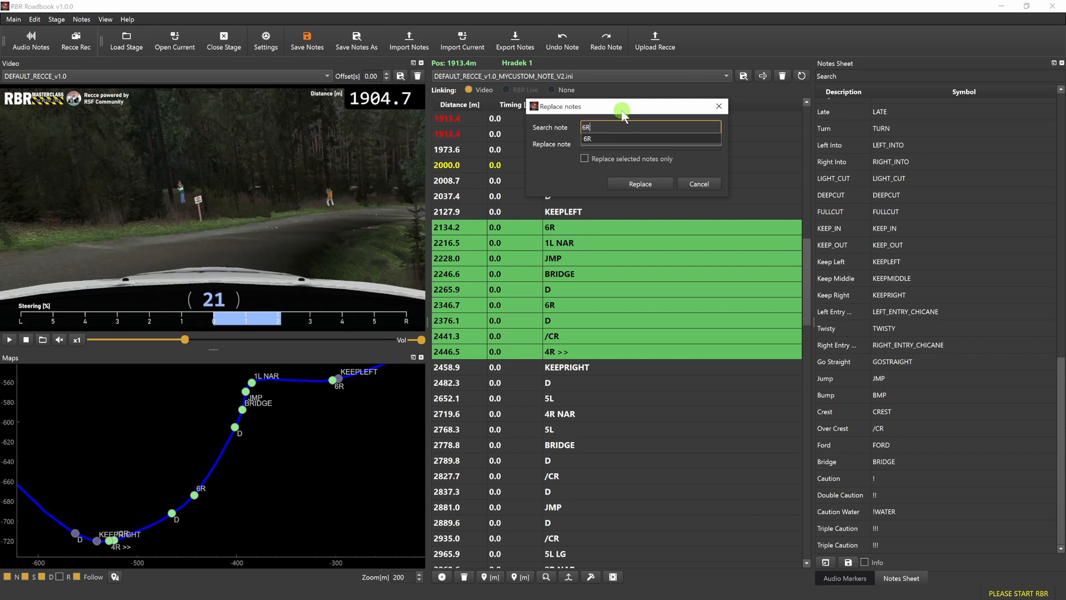
pyautogui.write('5R +')
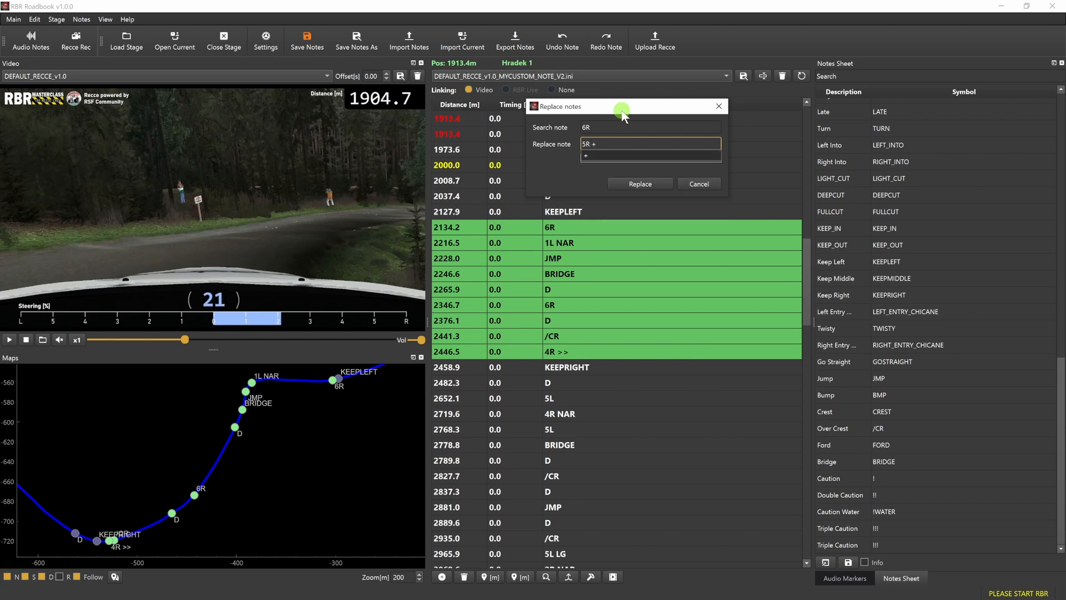
pyautogui.click(622, 111)
pyautogui.click(602, 157)
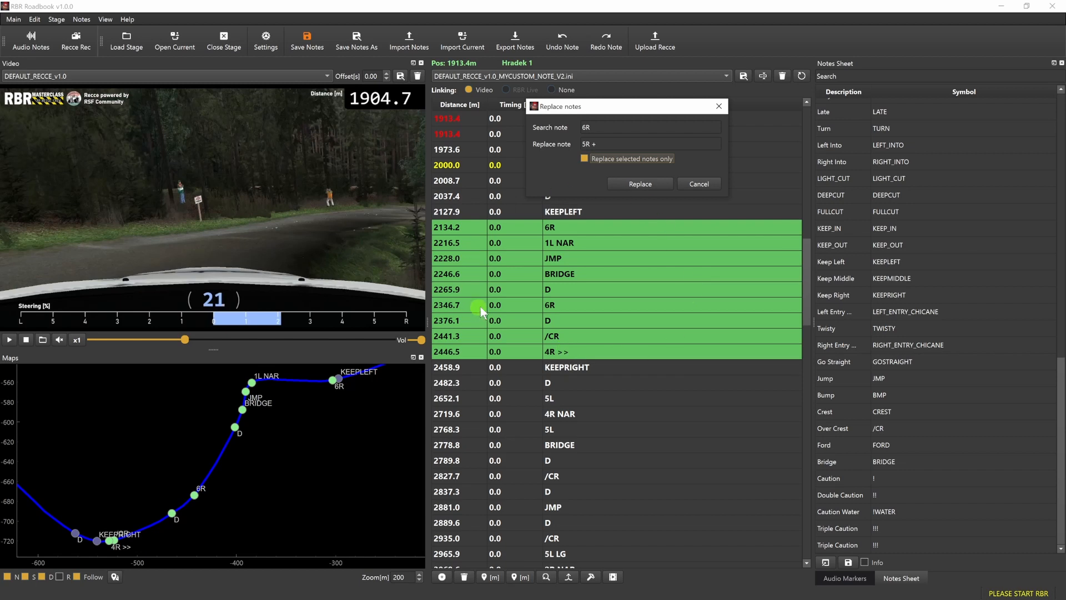
pyautogui.click(642, 185)
pyautogui.click(657, 181)
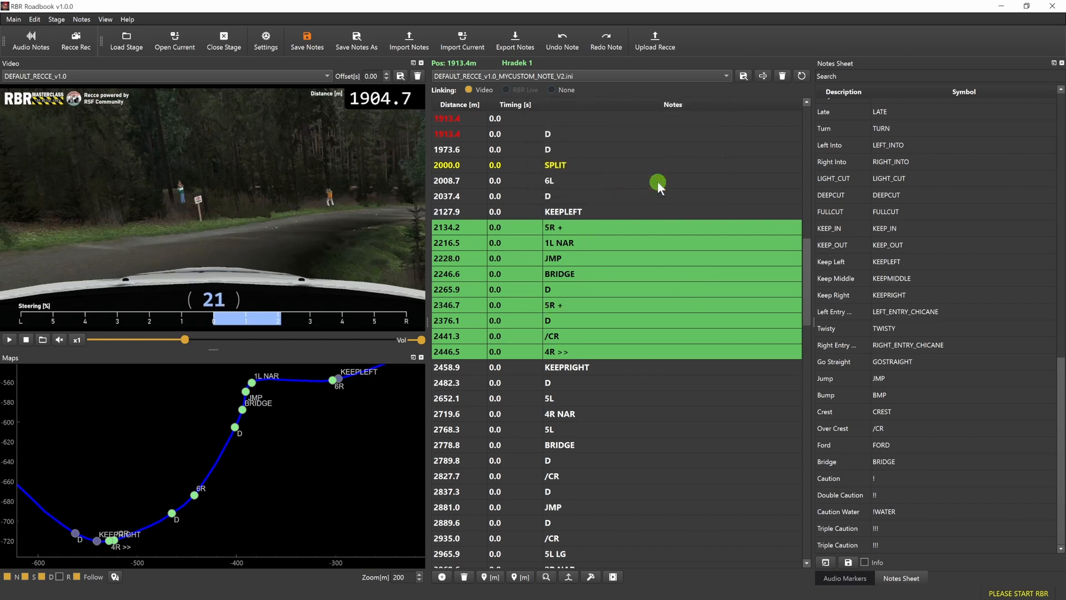
pyautogui.click(603, 401)
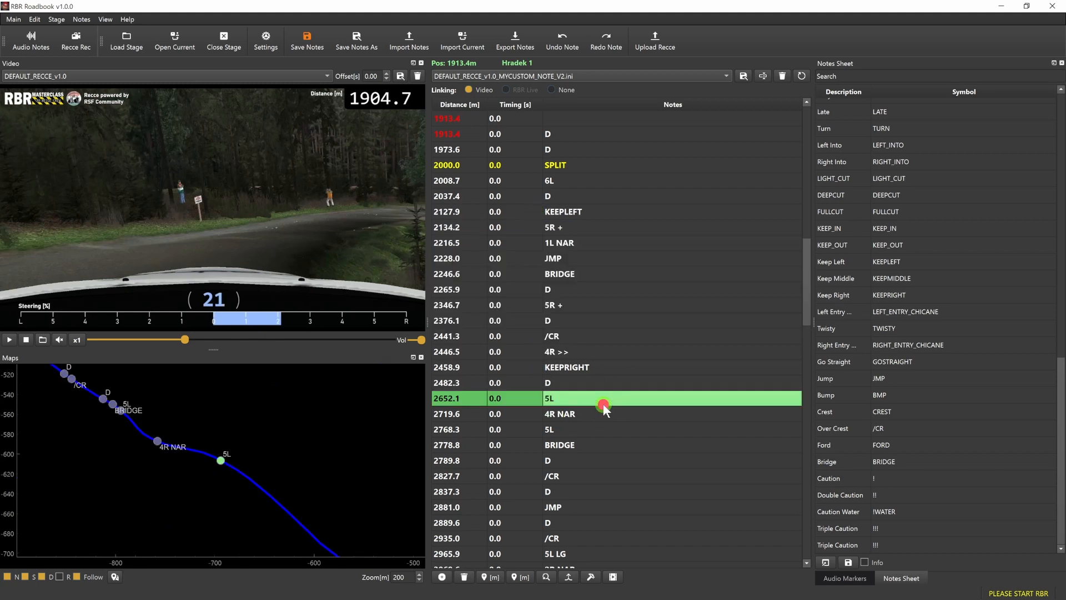
pyautogui.click(573, 305)
pyautogui.click(620, 196)
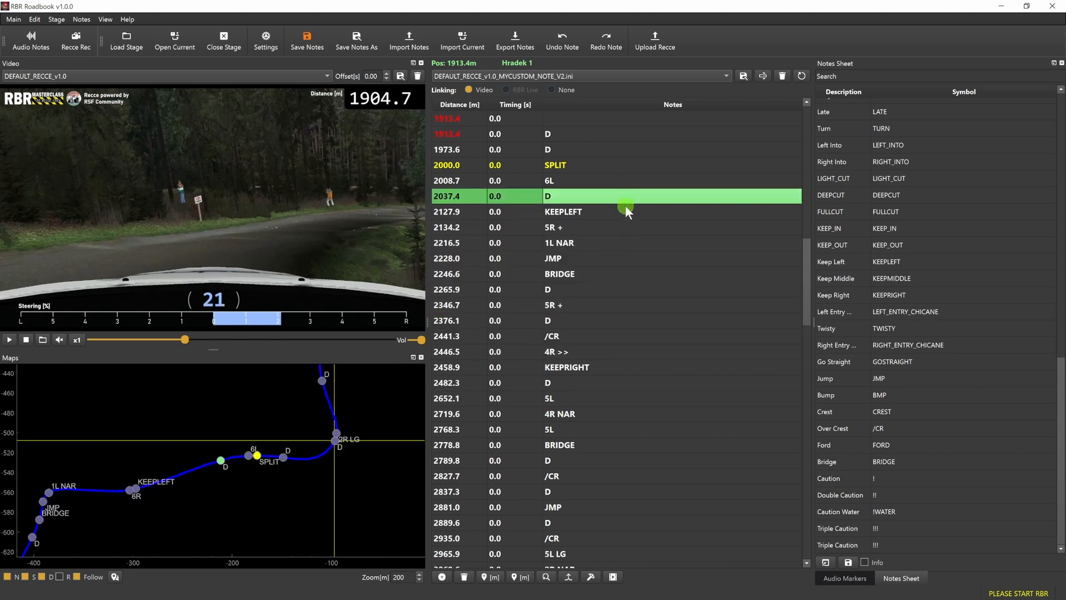
# Step: Select the notes at 2134.2 m and 2346.7 m and replace 5R + with 6R
pyautogui.click(609, 225)
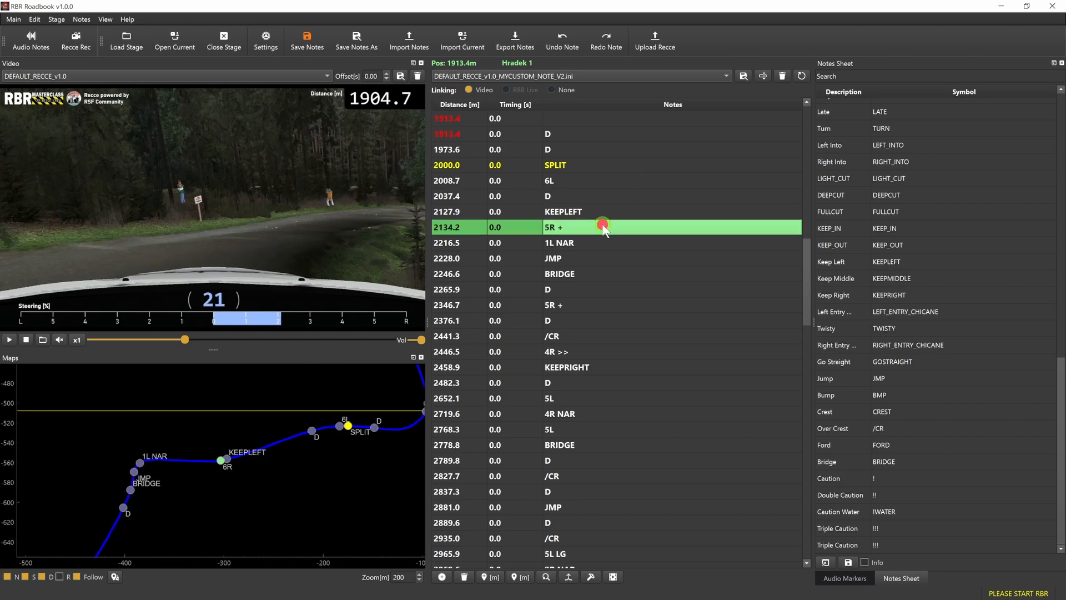
pyautogui.click(585, 305)
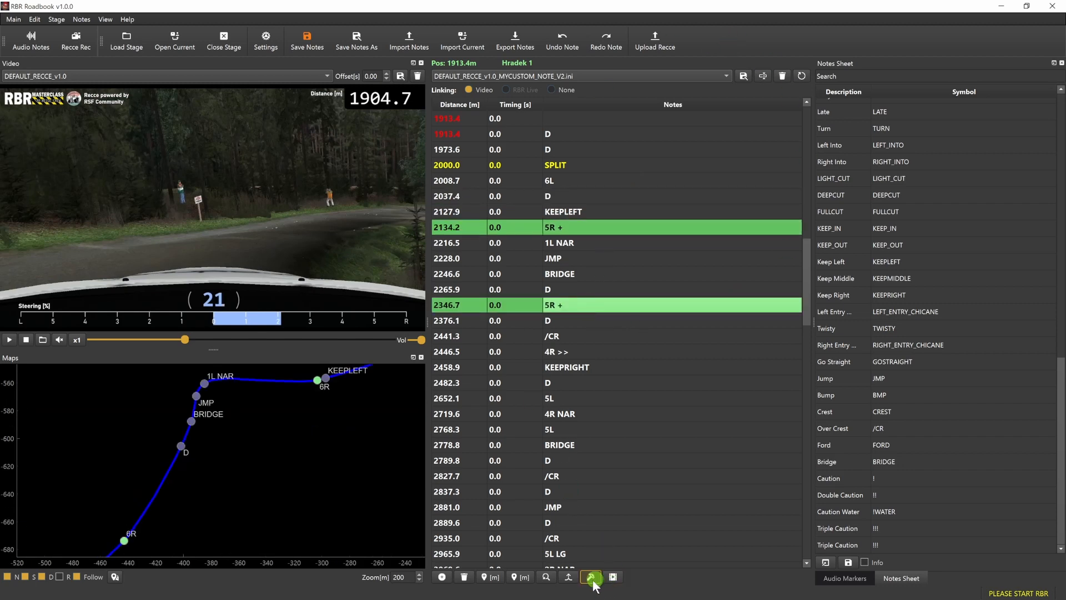
pyautogui.click(546, 580)
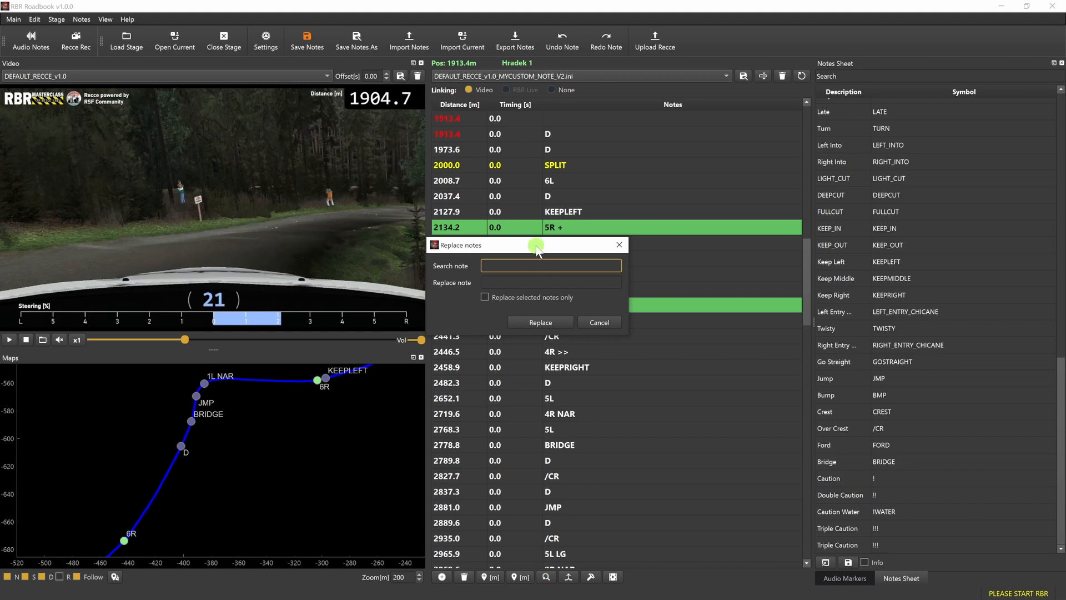
pyautogui.moveTo(534, 244); pyautogui.dragTo(690, 85)
pyautogui.write('5R +')
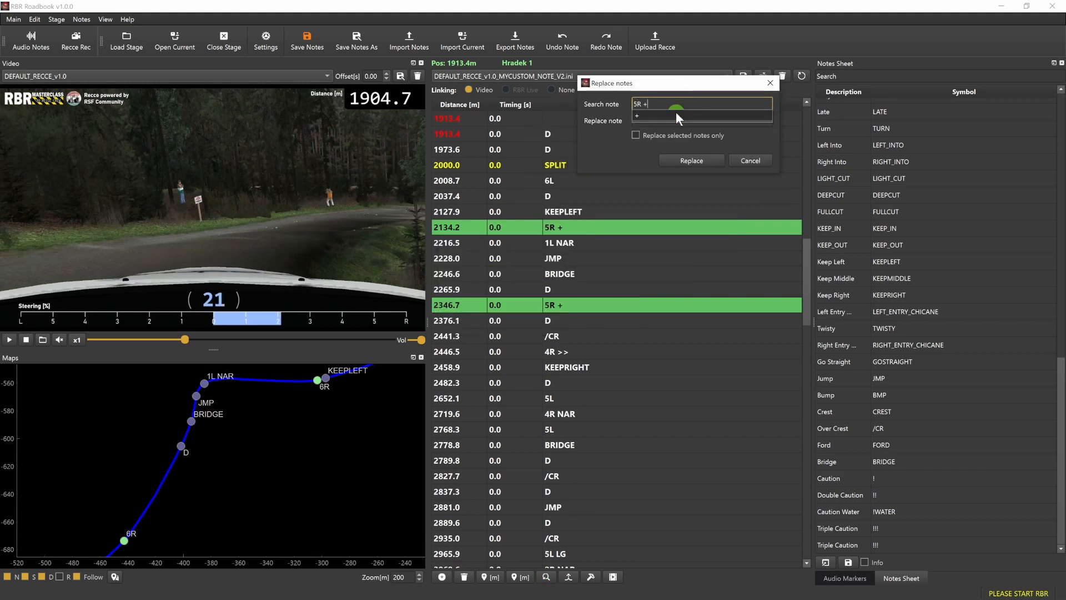
pyautogui.press('Tab')
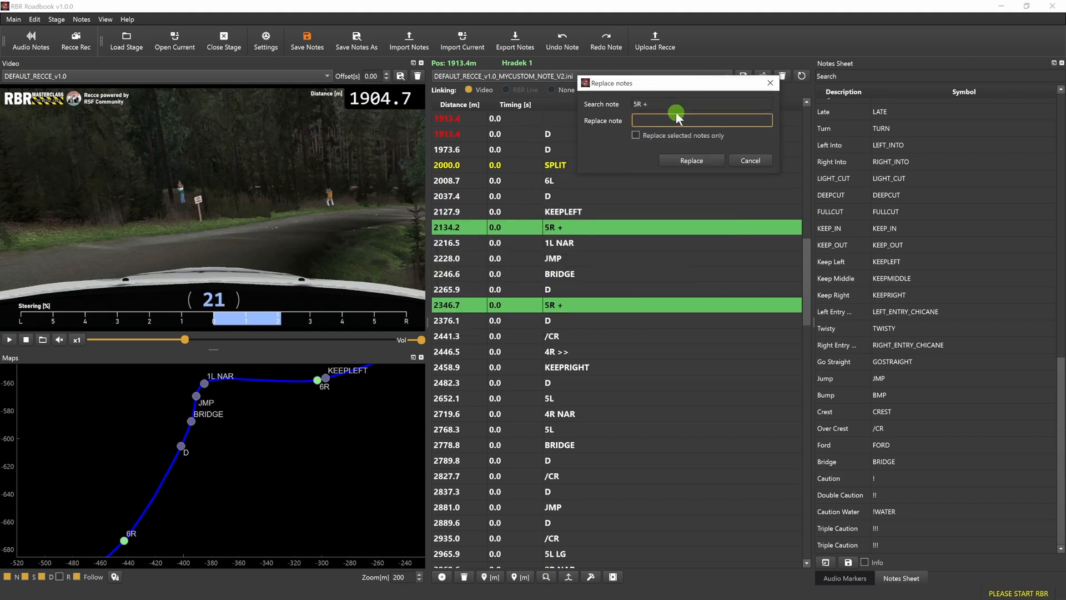
pyautogui.write('6R')
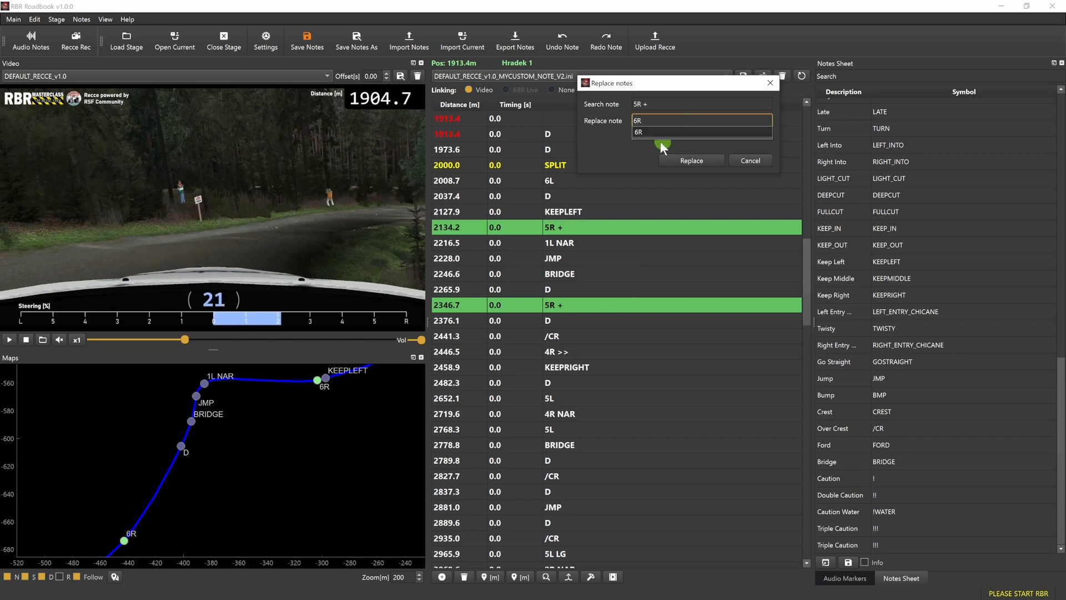
pyautogui.click(692, 161)
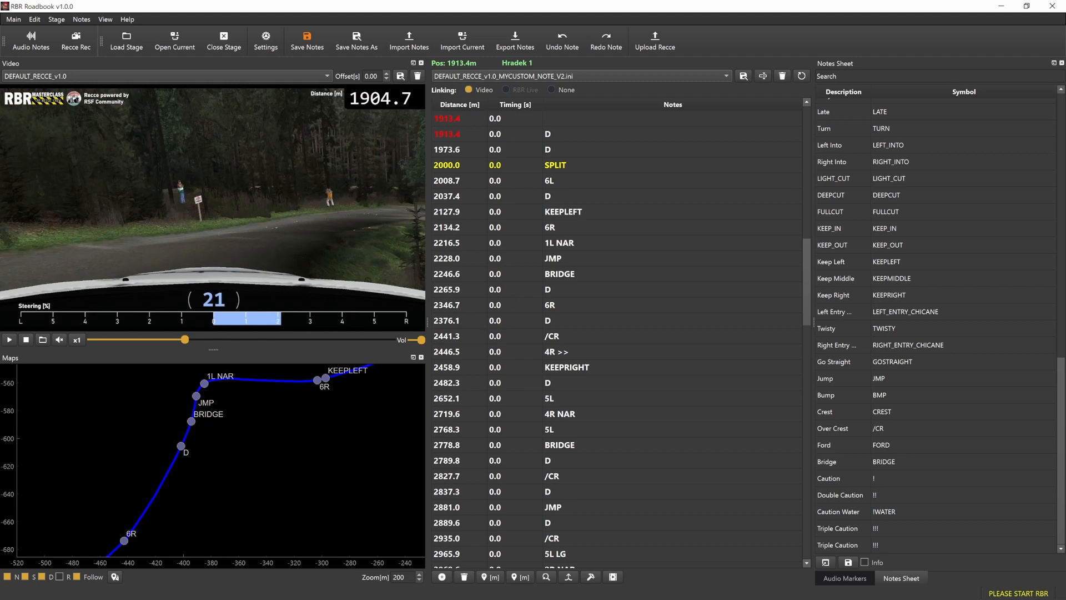
pyautogui.click(560, 259)
pyautogui.click(664, 335)
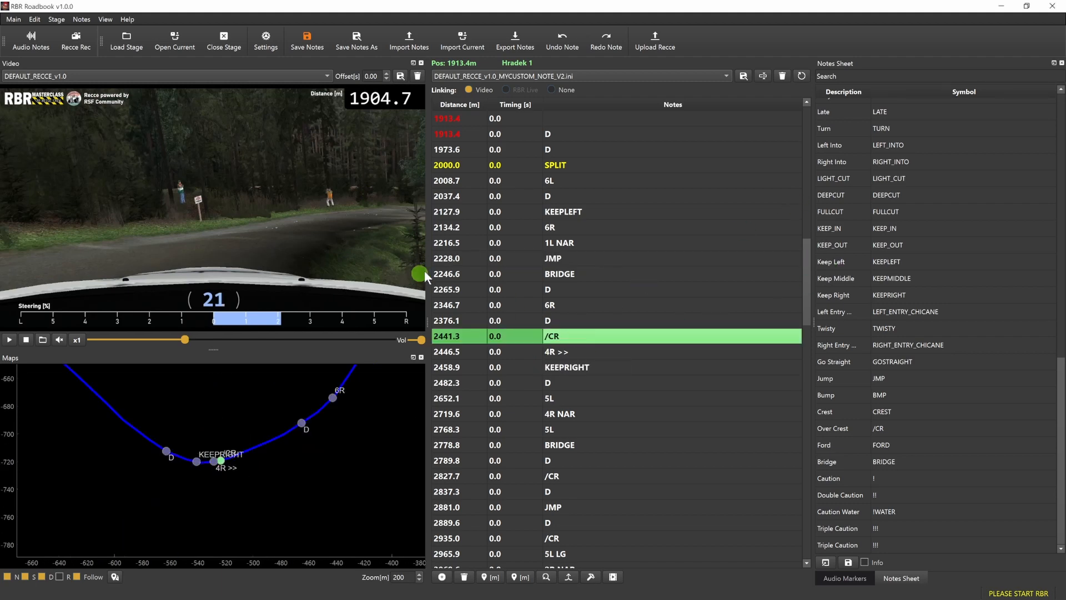
pyautogui.click(469, 289)
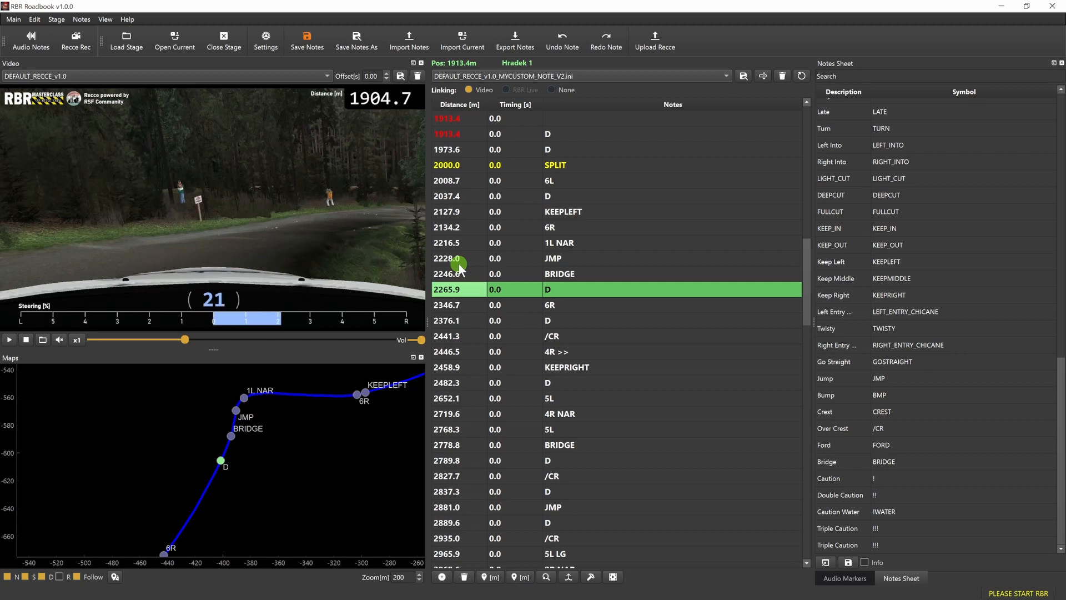
pyautogui.click(486, 309)
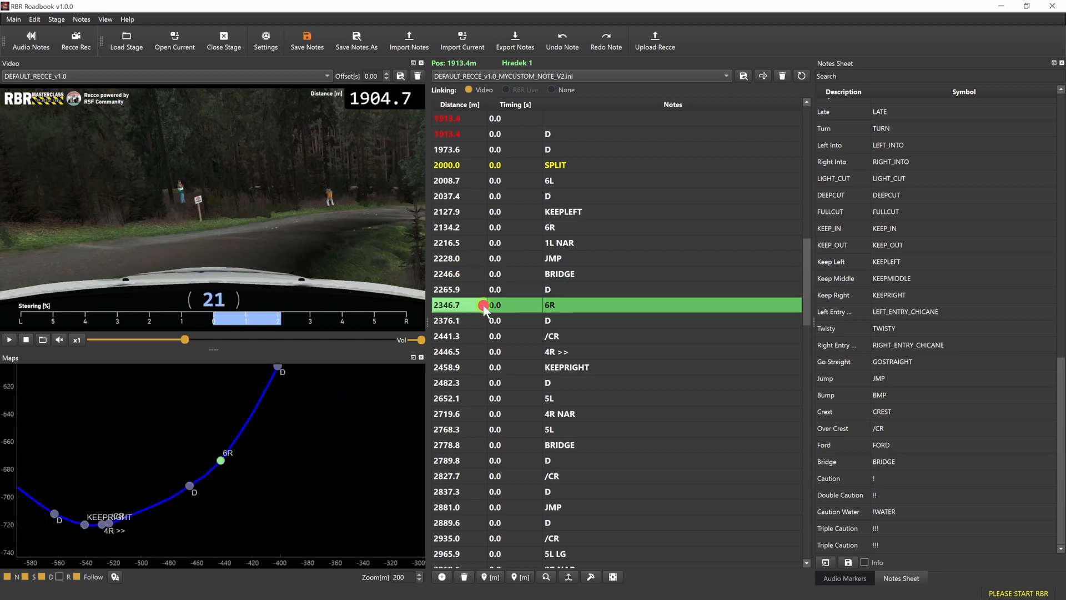
# Step: Merge the 6R note at 2134.2 m and the 1L NAR note at 2216.5 m into one note
pyautogui.click(493, 229)
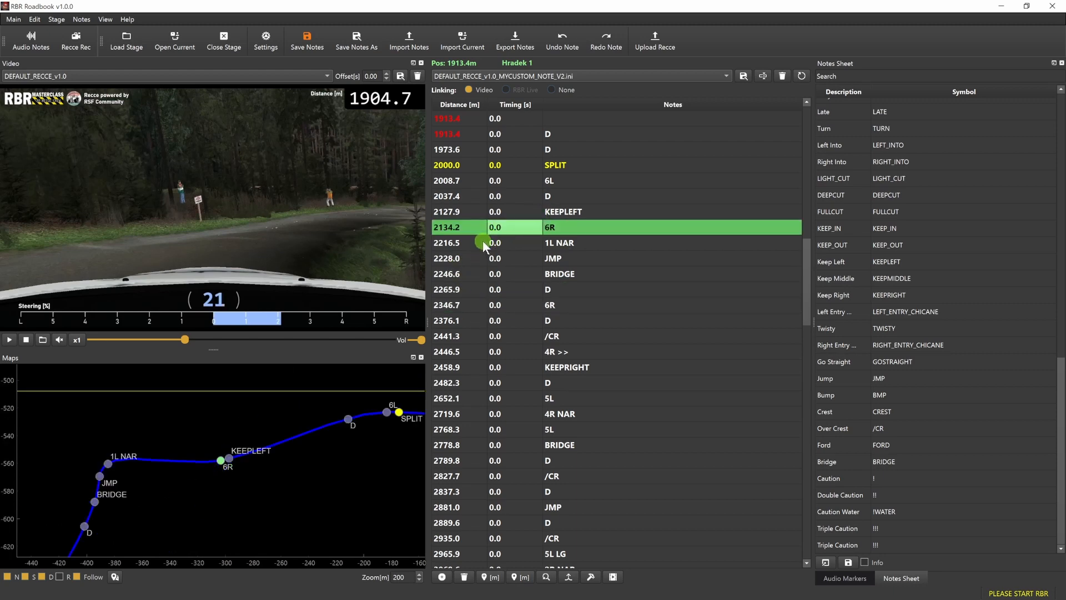
pyautogui.keyDown('shift'); pyautogui.click(461, 242); pyautogui.keyUp('shift')
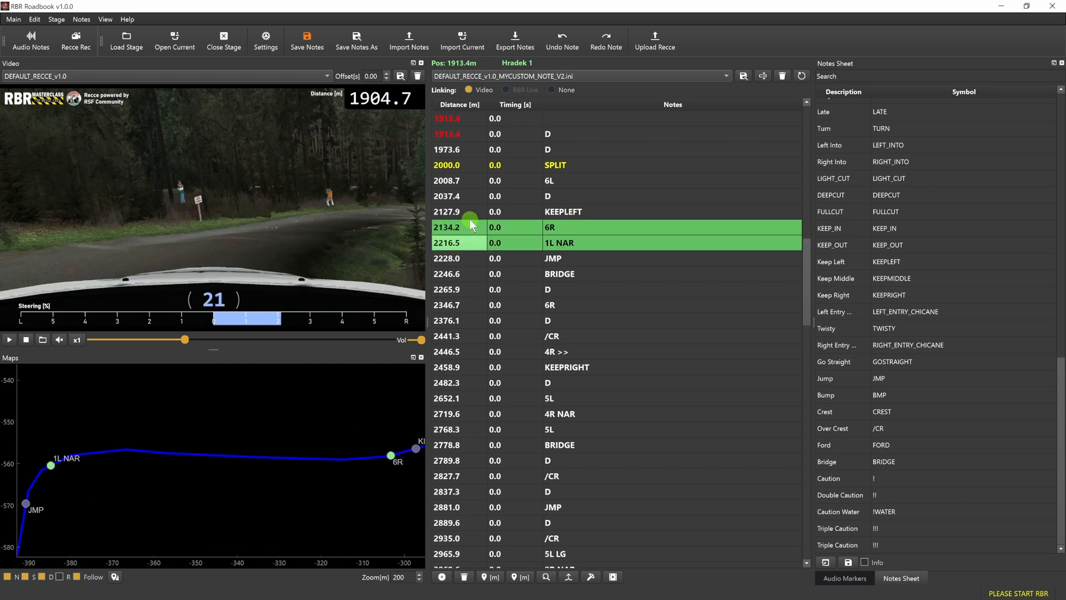
pyautogui.click(568, 577)
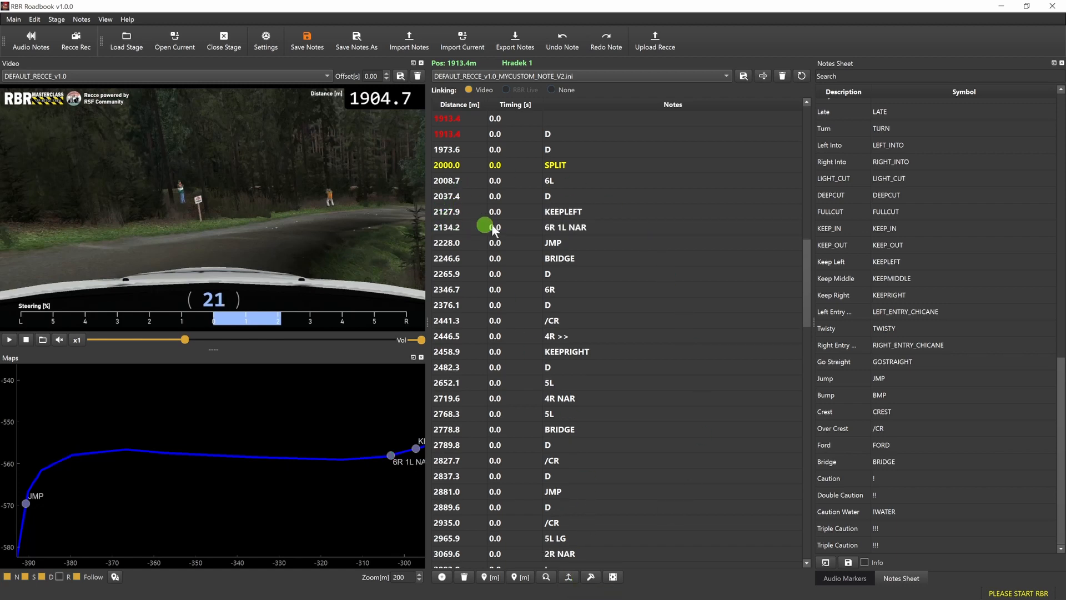